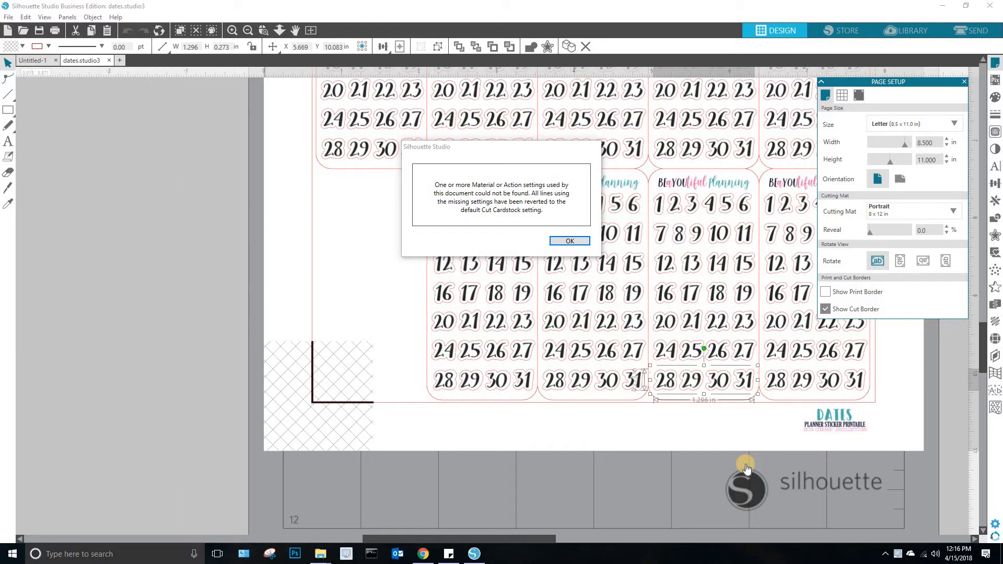
Dismiss the missing material settings message, fit the whole sticker page in view and deselect the selected shape.
click(568, 243)
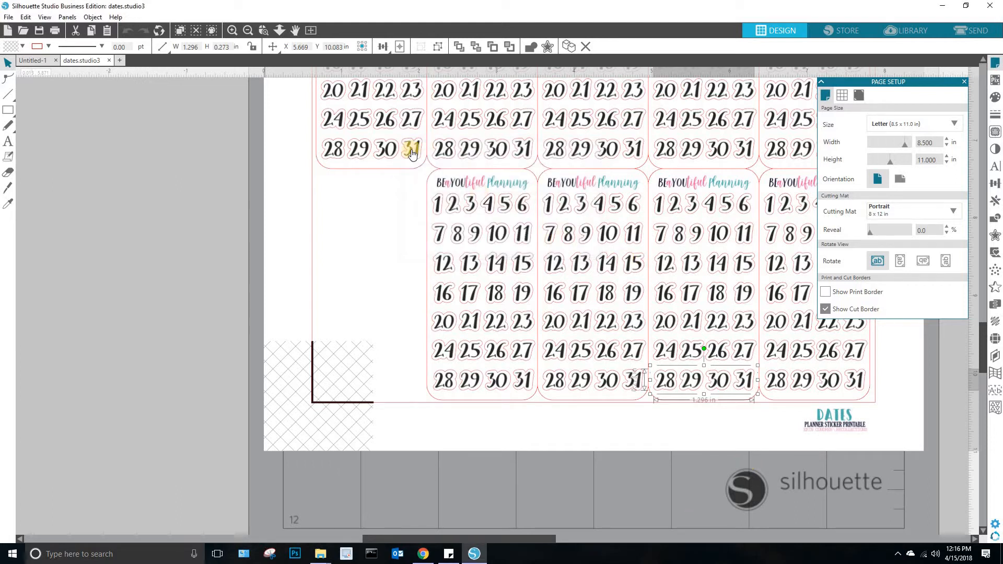
click(311, 30)
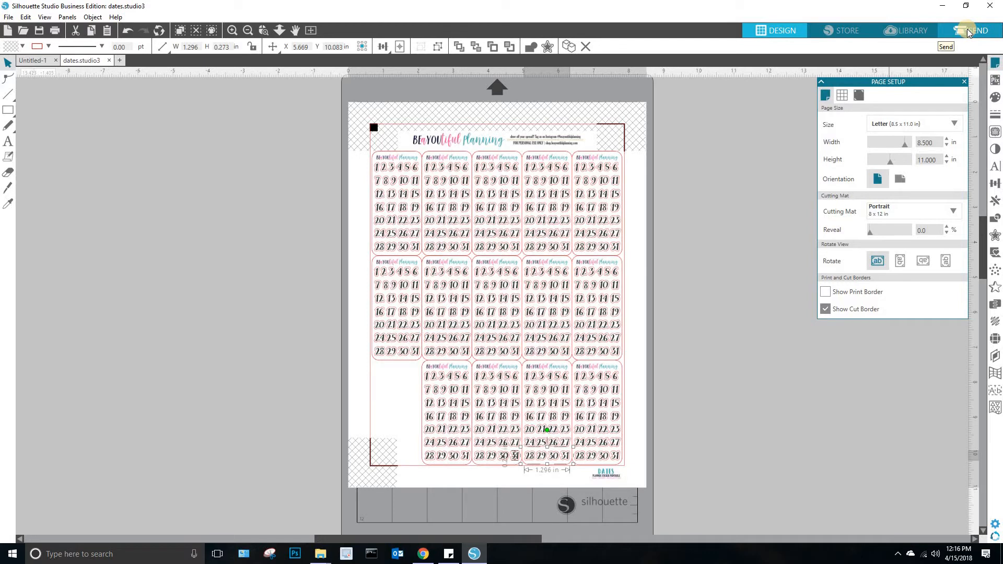
click(764, 176)
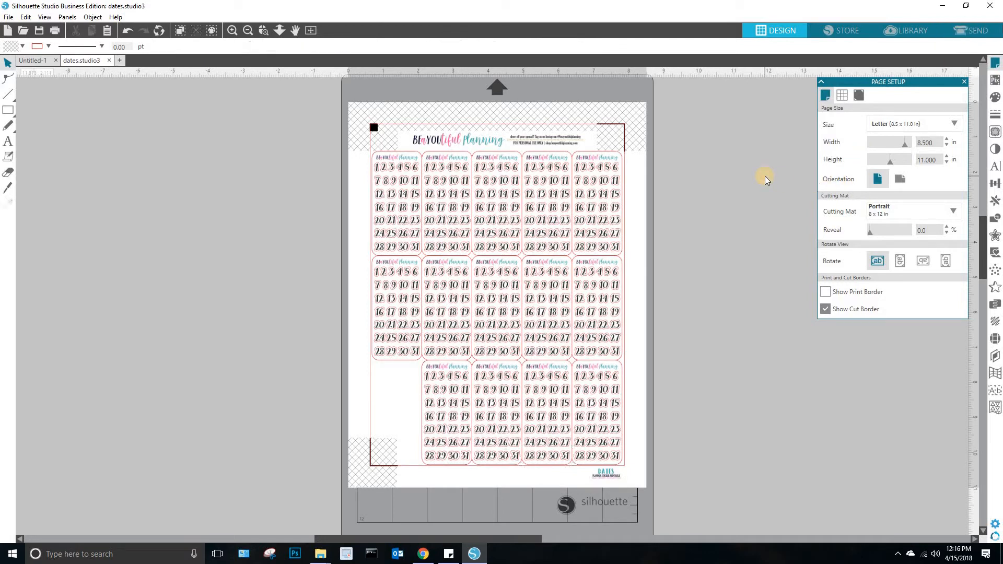
Set the cutting mat to CAMEO 12 x 12 in and show the registration mark settings.
click(882, 211)
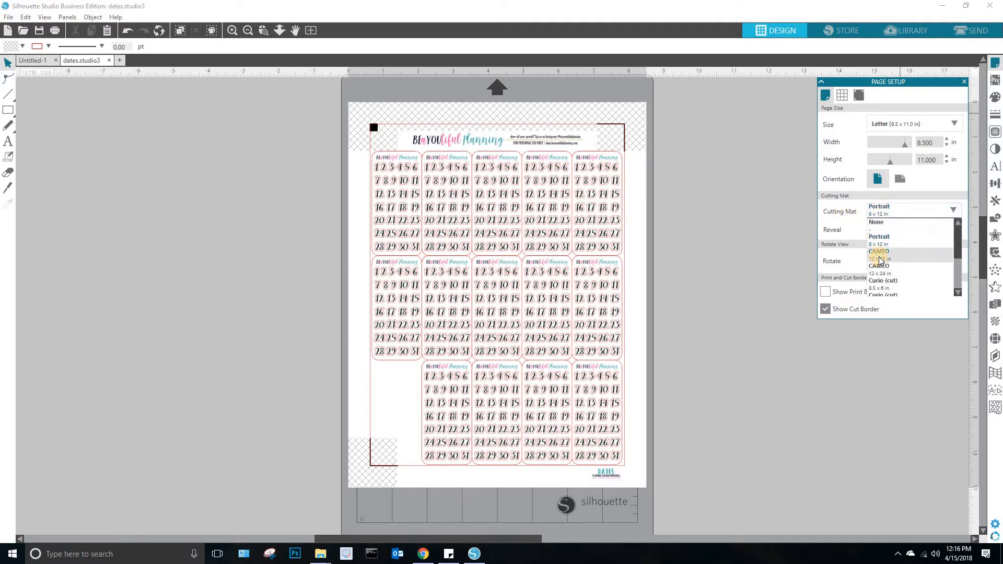
click(882, 259)
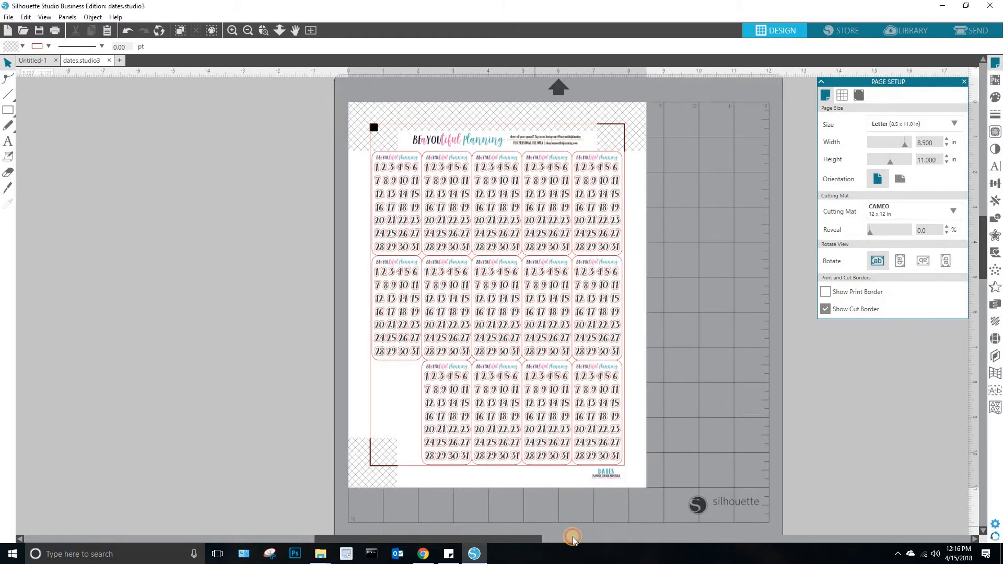
drag(540, 538, 606, 537)
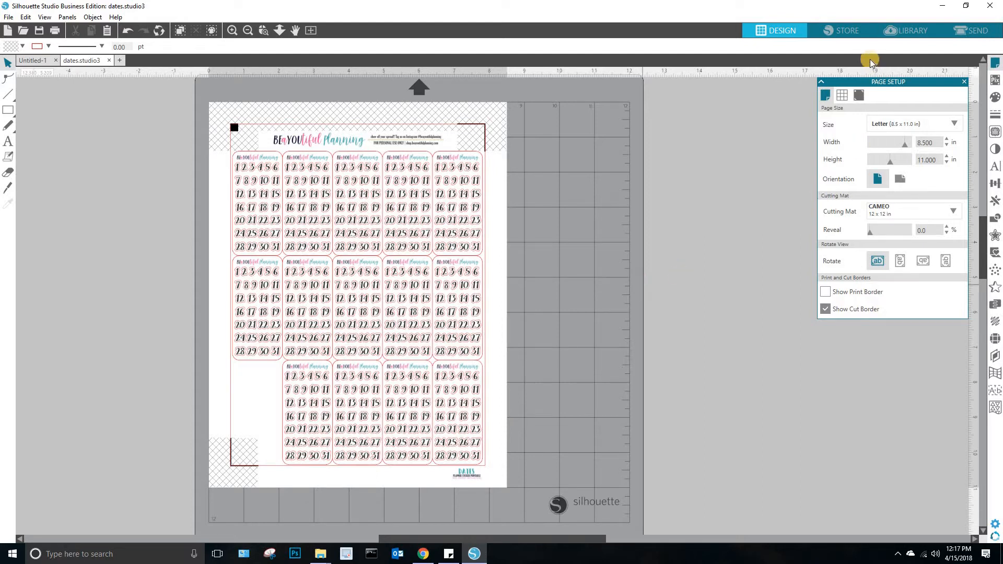
click(859, 95)
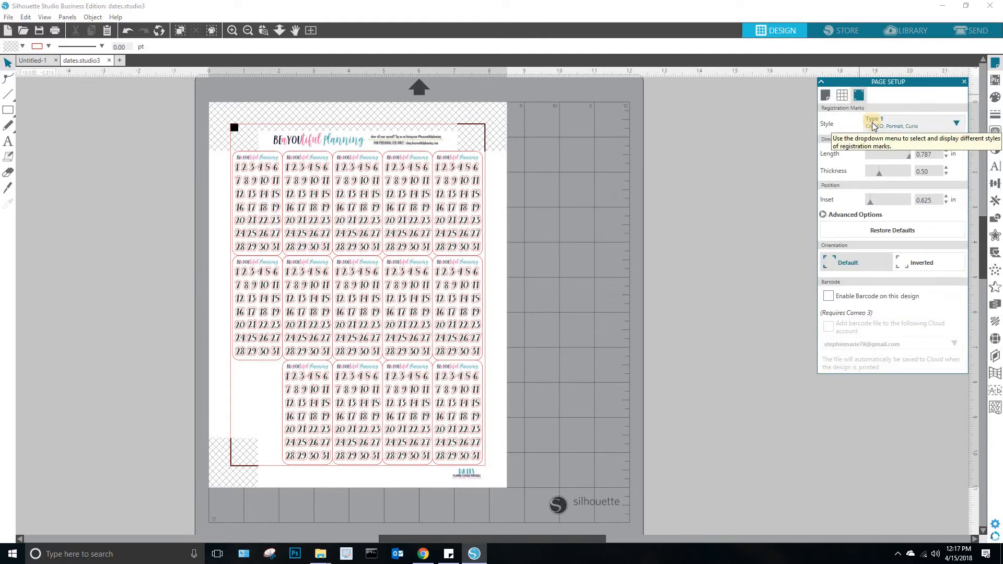
In the send setup, set the material for the red RGB (255,0,0) lines to Sticker Paper, White.
click(975, 32)
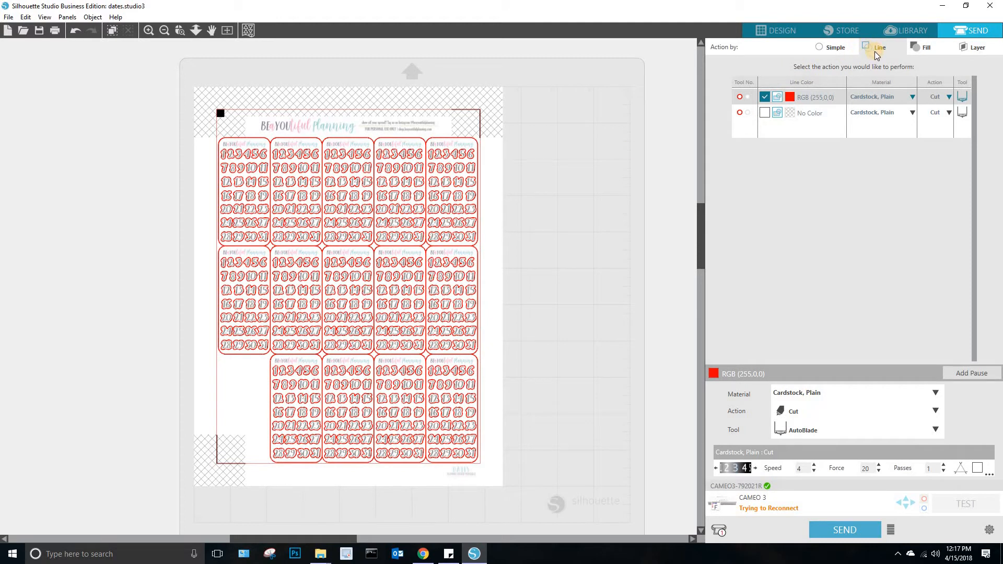
click(870, 98)
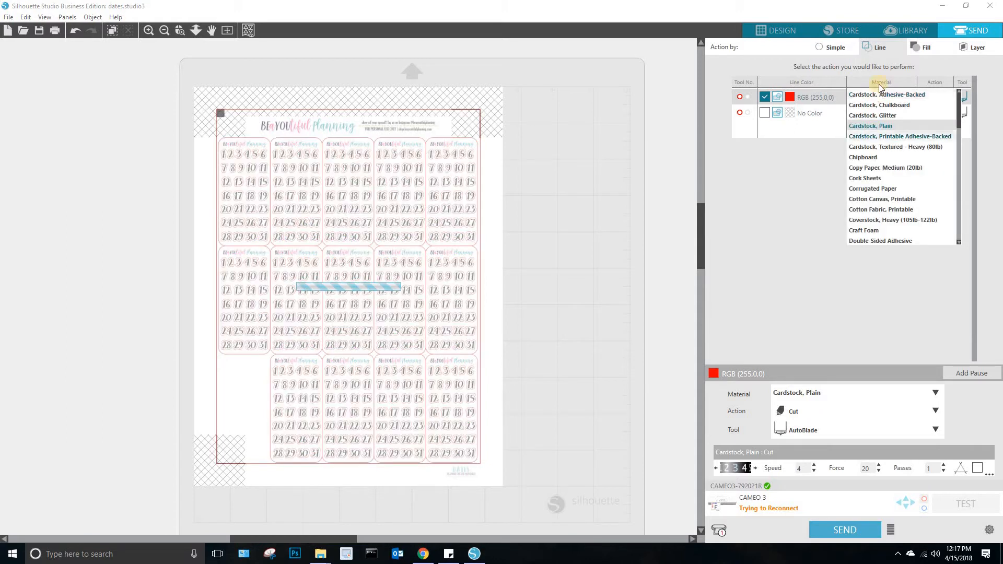
scroll(897, 181, down, 1)
scroll(897, 180, down, 5)
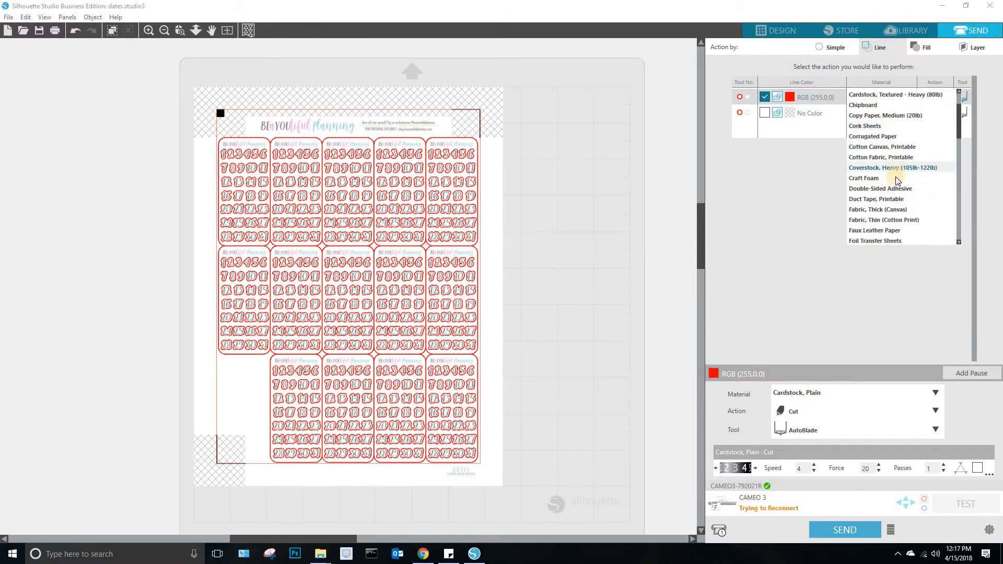
scroll(898, 180, down, 6)
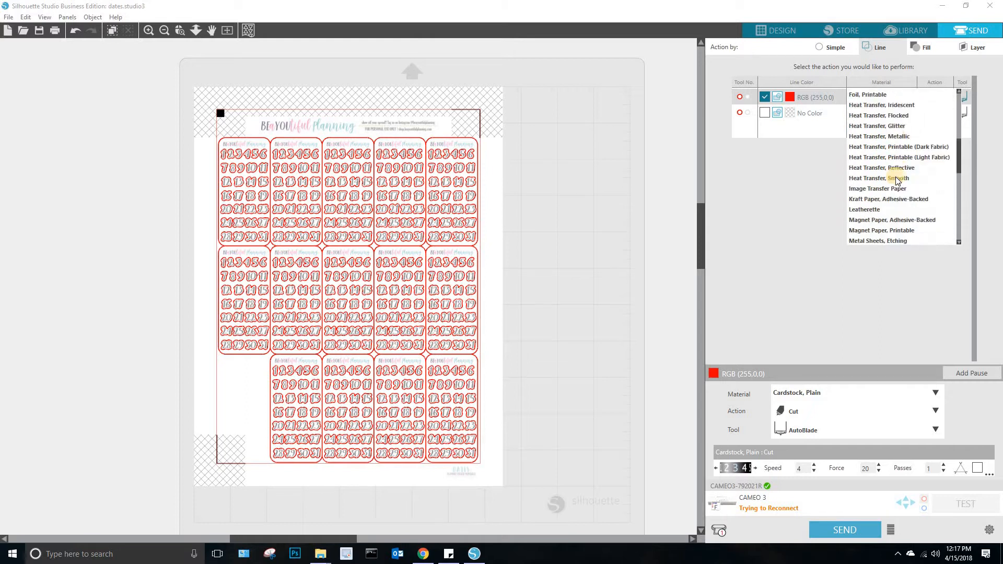
scroll(897, 180, down, 1)
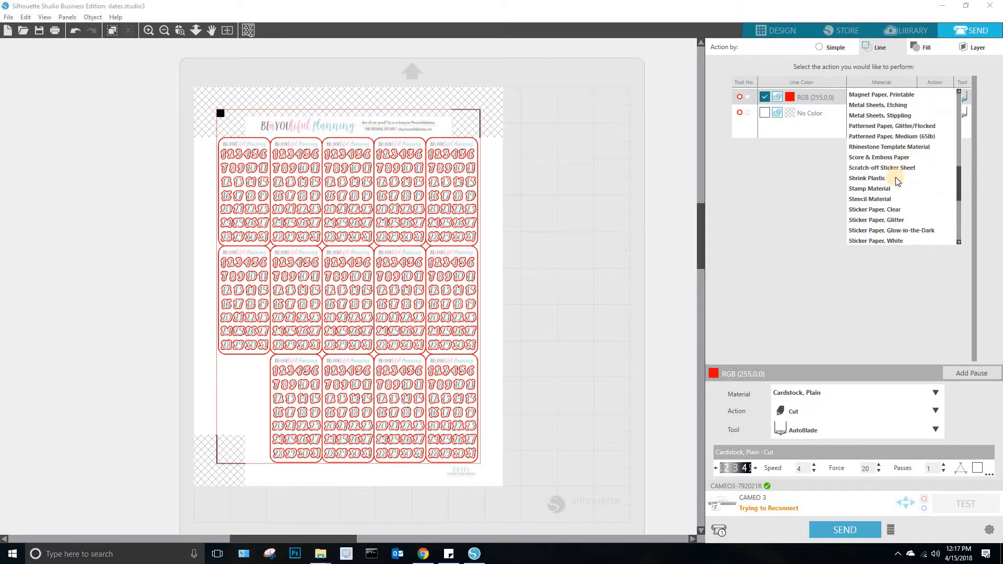
click(891, 231)
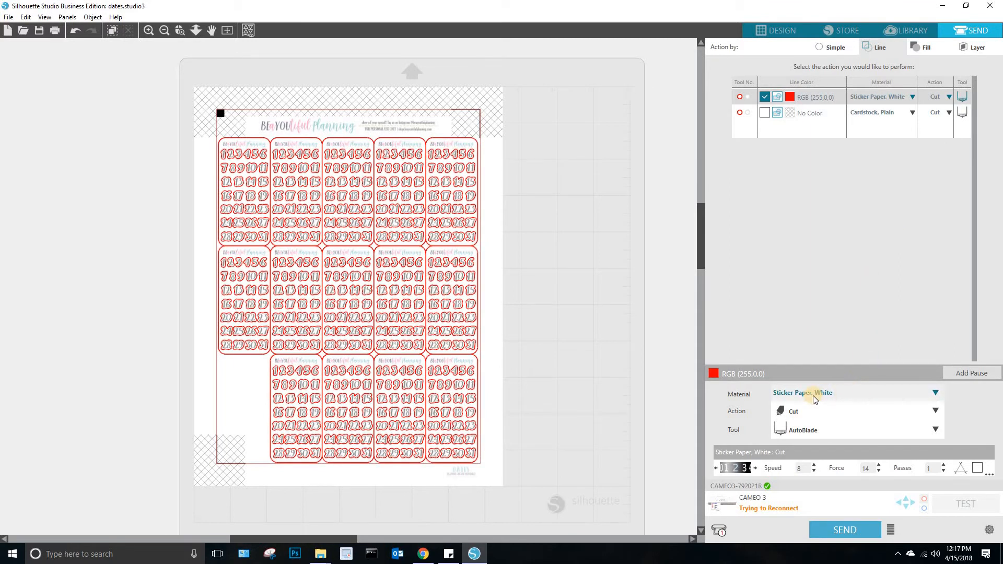
Choose the Cut action and the AutoBlade tool for the red lines.
click(807, 409)
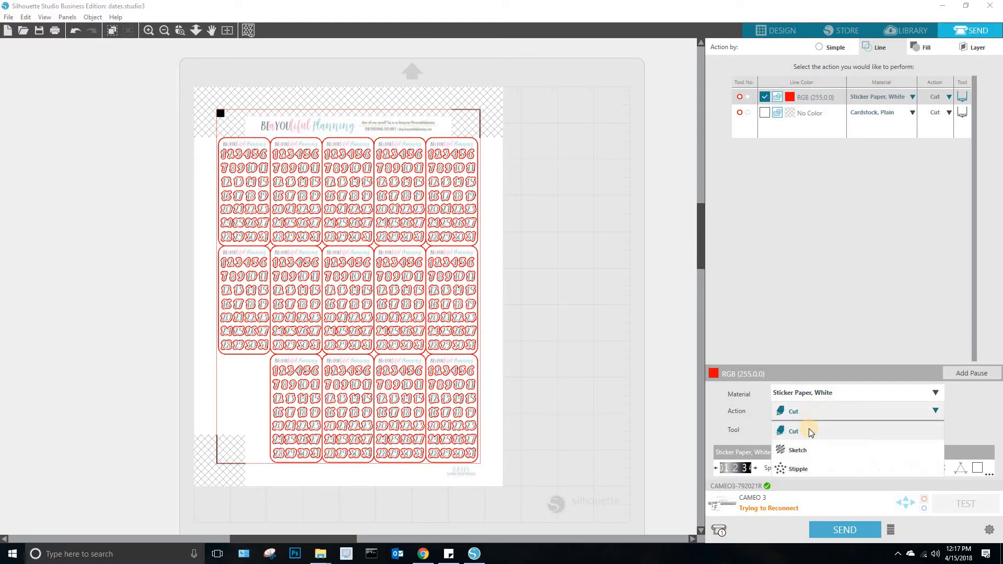
click(808, 431)
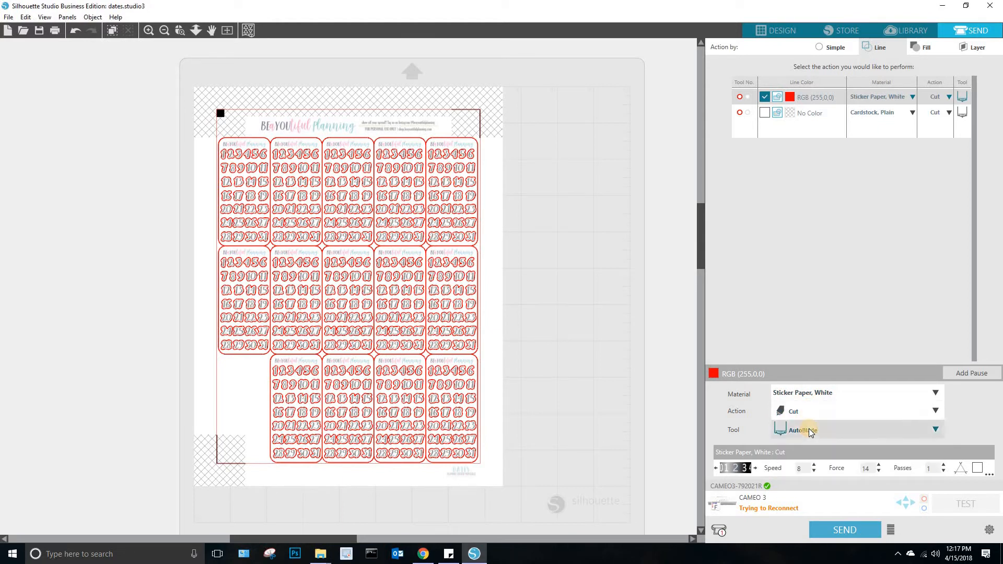
click(808, 430)
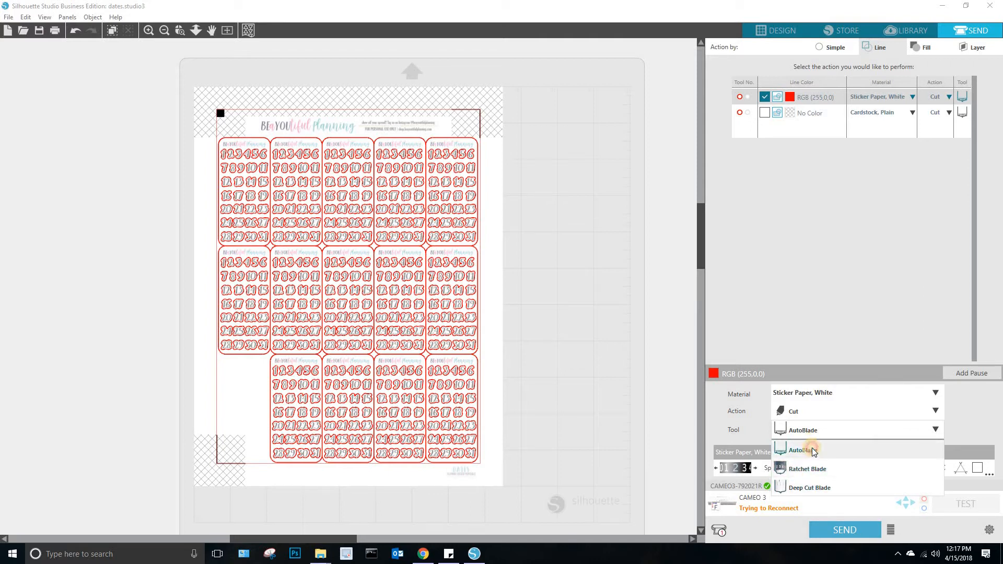
click(800, 448)
Connect to the CAMEO 3 cutter from the list of Silhouette devices.
scroll(694, 417, down, 1)
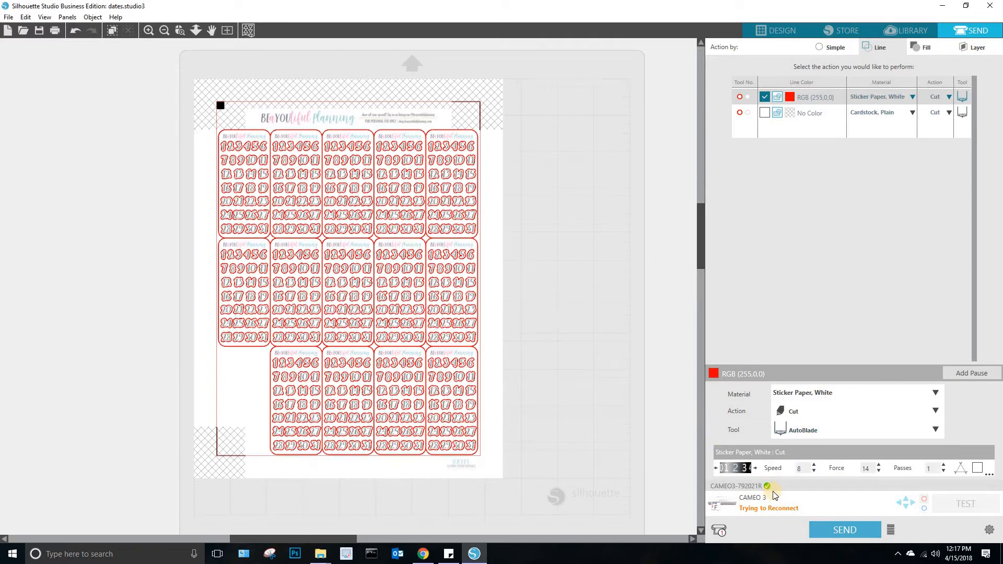
scroll(773, 488, down, 1)
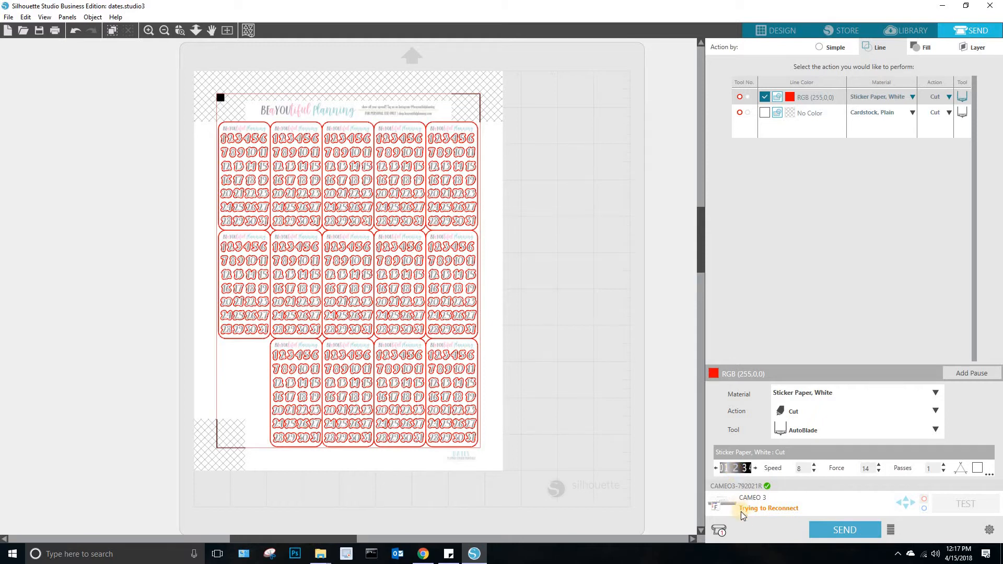
click(720, 531)
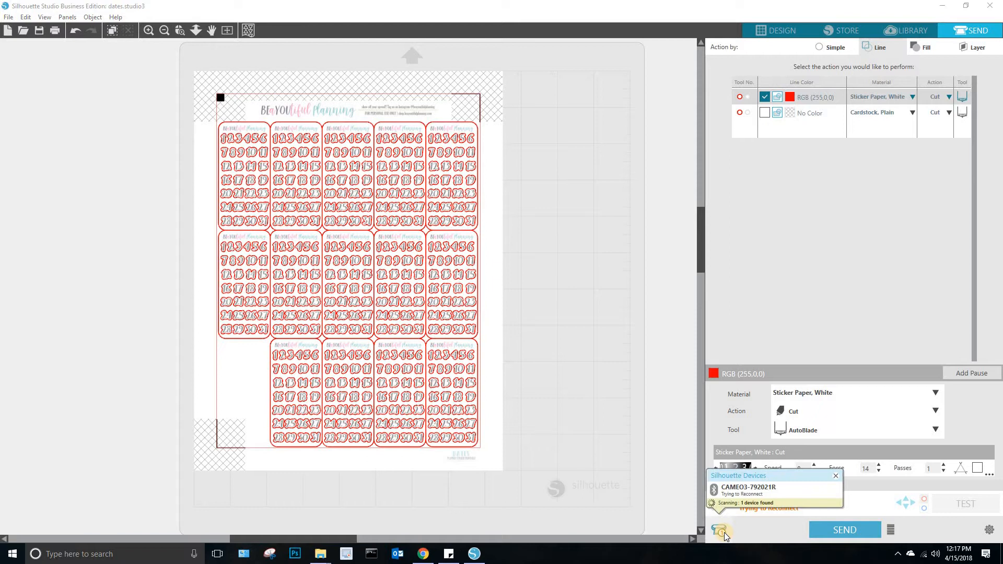
click(715, 491)
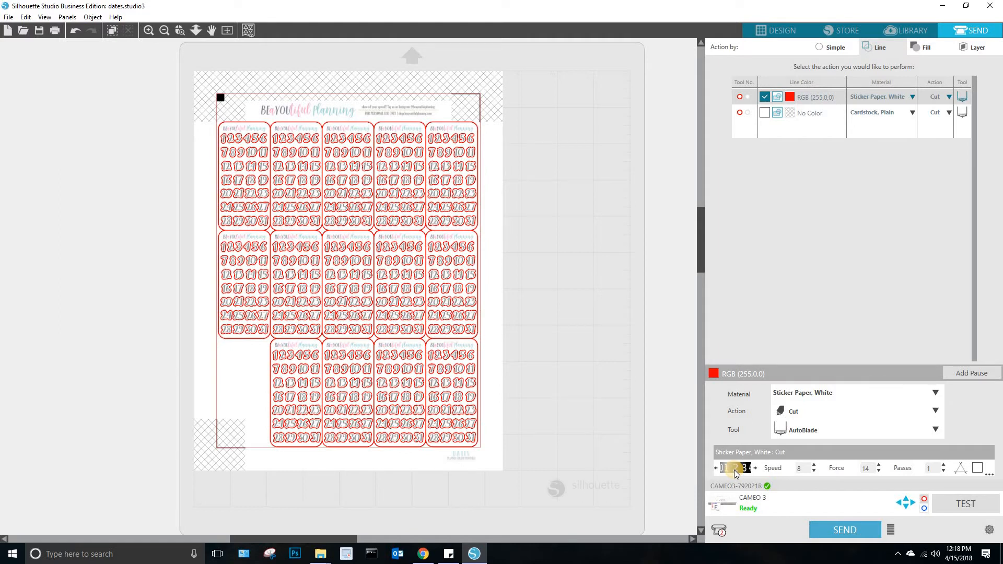
Try speed 4 and force 9 for Sticker Paper, White, and revert these edits in the detailed material settings.
click(813, 473)
click(813, 472)
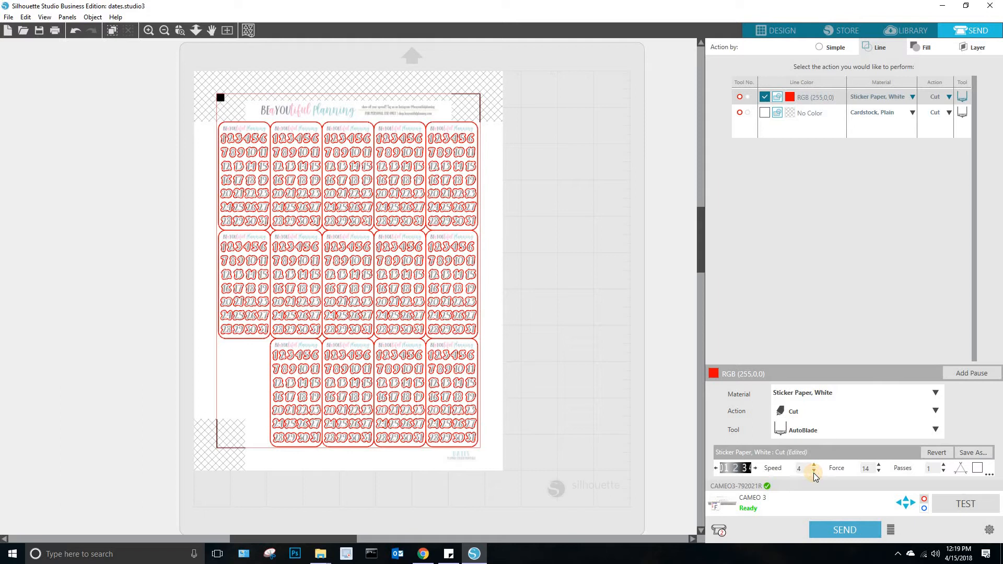
click(878, 471)
click(976, 468)
click(974, 471)
click(990, 477)
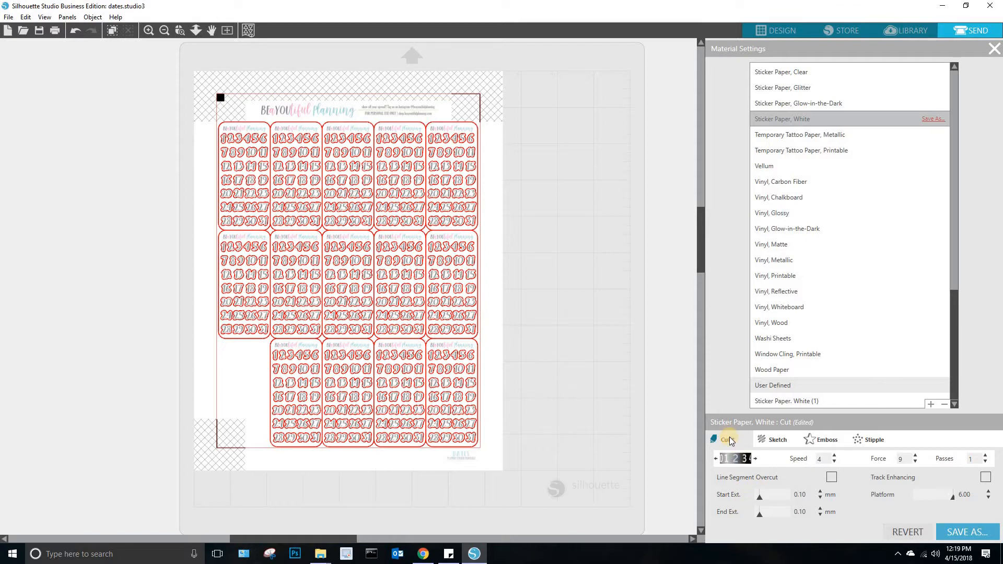
click(908, 532)
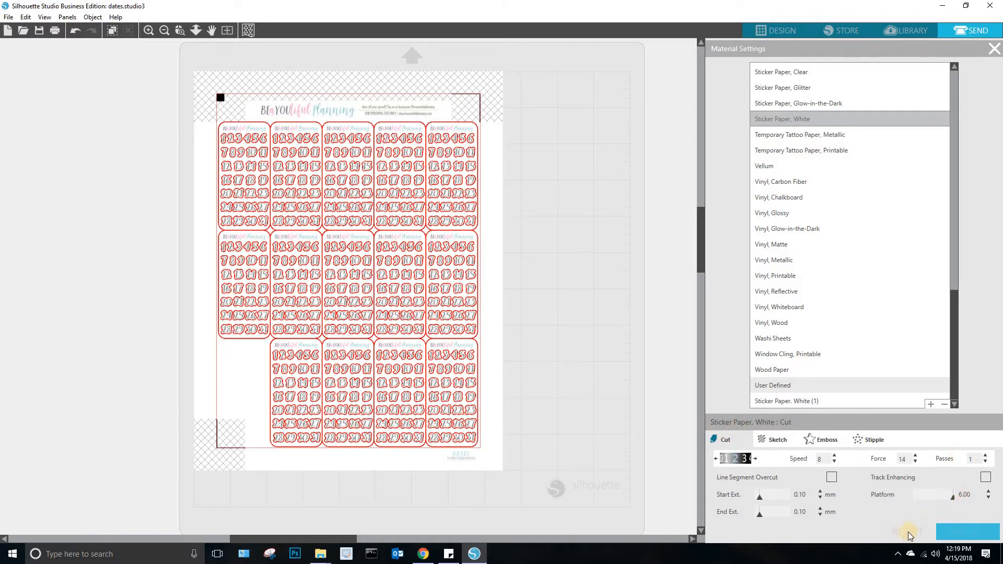
click(994, 49)
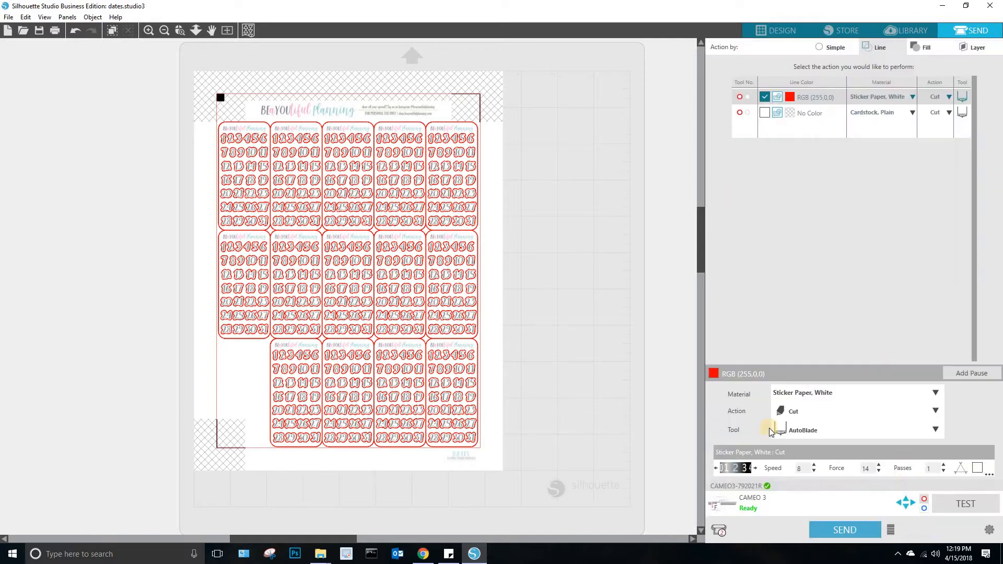
Set the cut force to 9 and lower the cut speed for Sticker Paper, White.
click(879, 472)
click(879, 472)
click(879, 471)
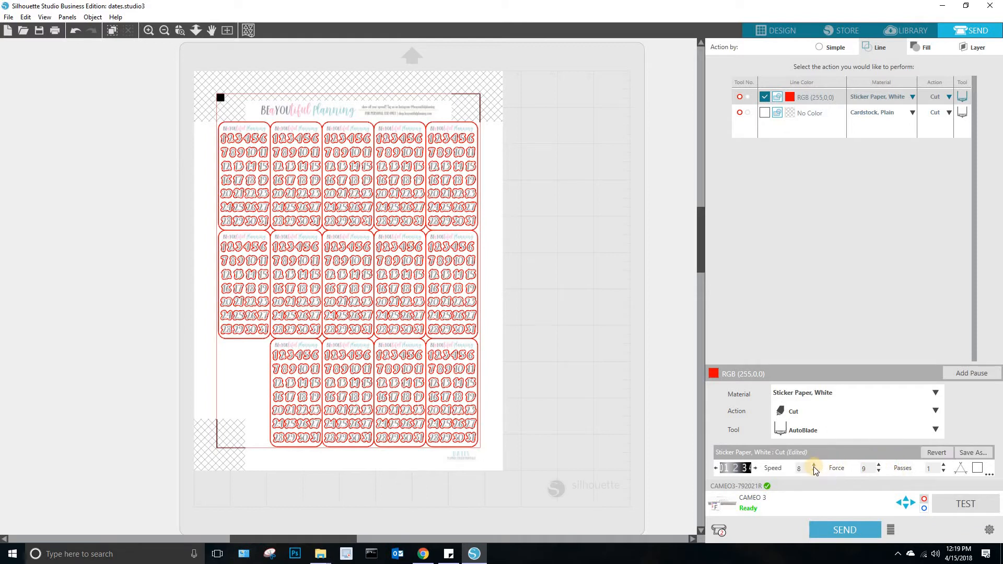
click(815, 472)
click(815, 472)
click(815, 472)
click(815, 472)
Send the sticker sheet to the CAMEO 3 for cutting and return to the design view.
click(846, 531)
click(770, 34)
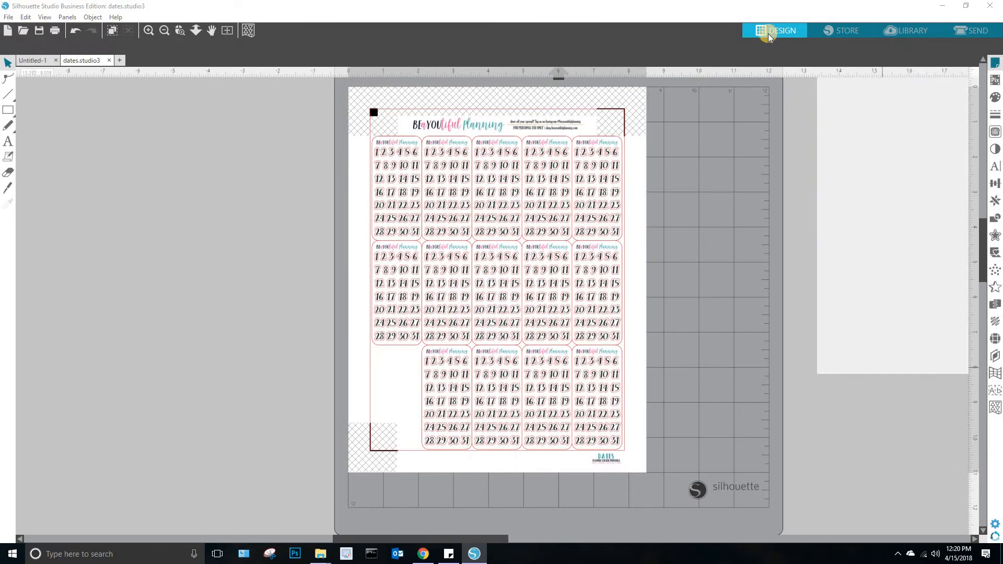
Check for Silhouette Studio updates and show the installed release in the About dialog.
mouse_move(428, 554)
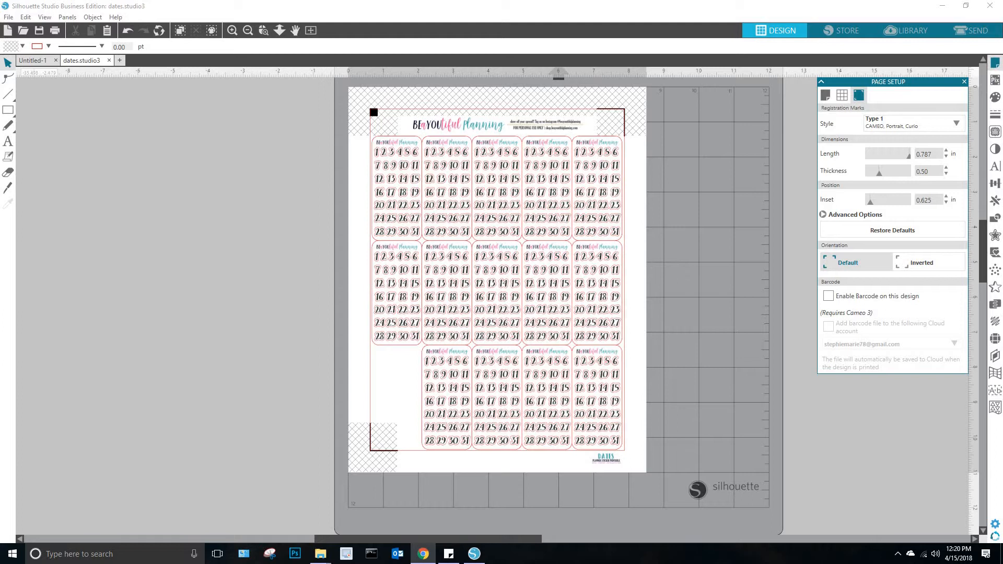
click(115, 17)
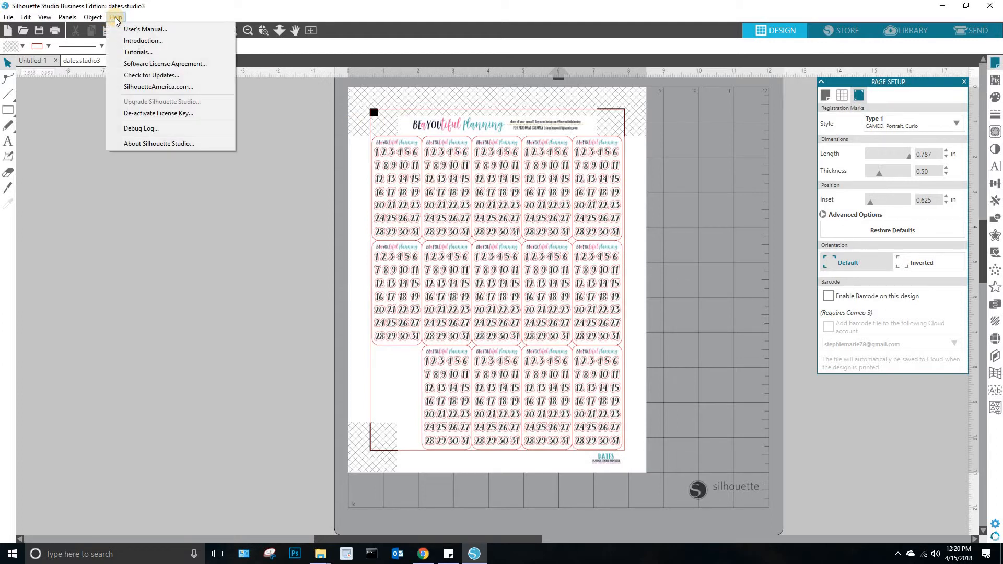
click(144, 79)
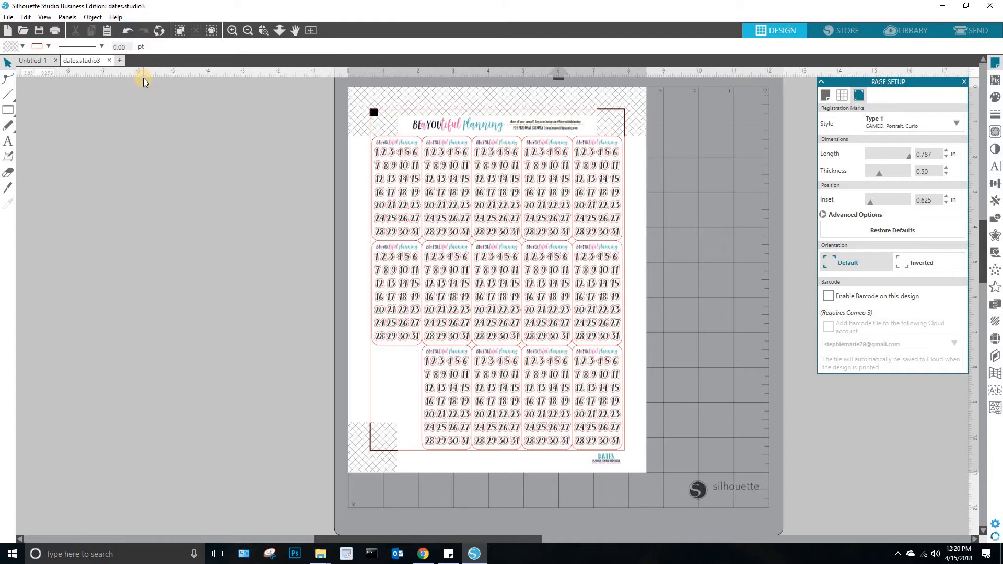
click(93, 17)
click(115, 18)
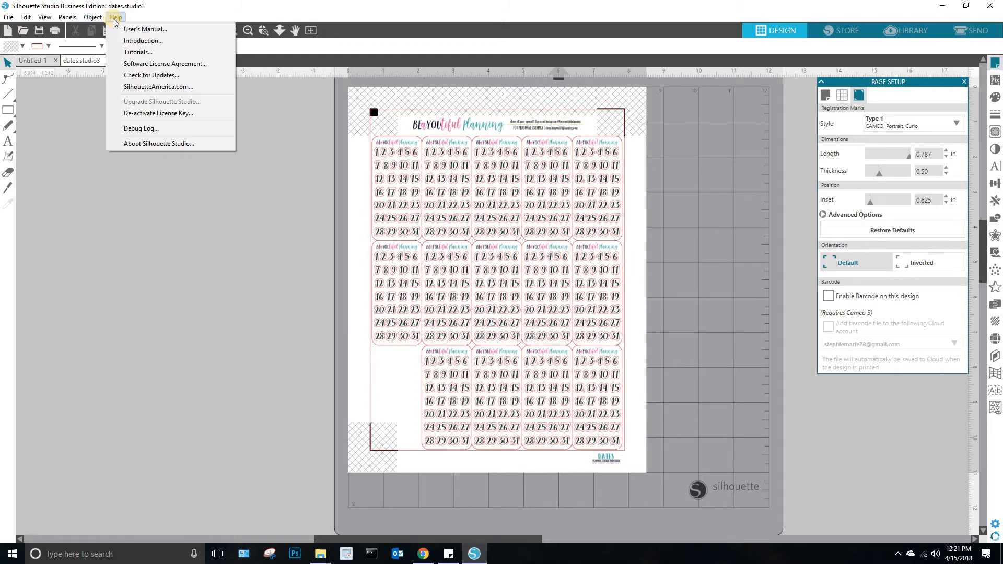
click(130, 144)
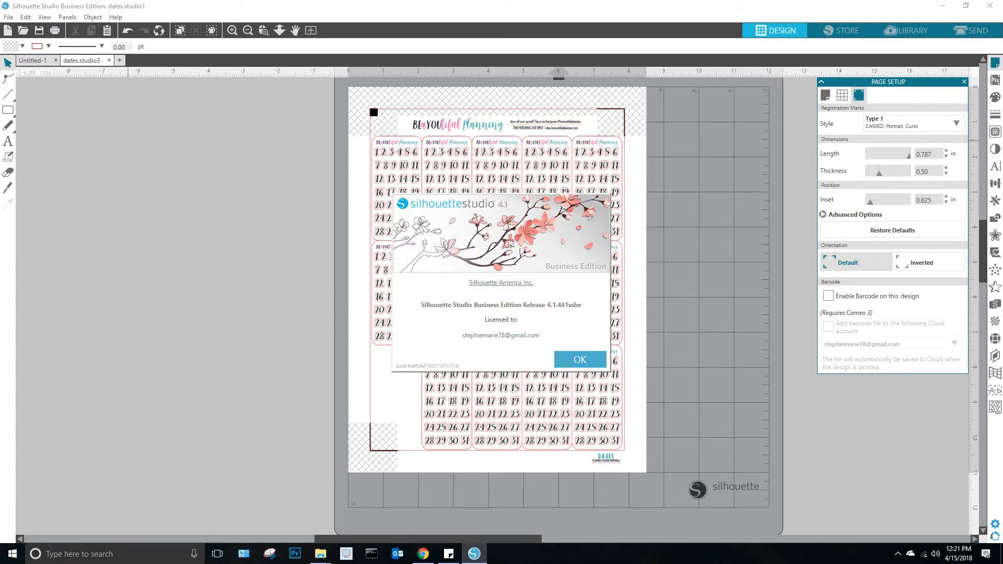
Switch to Chrome, open the software update page on silhouetteamerica.com and move the browser window into view.
key(alt+Tab)
drag(491, 0, 491, 108)
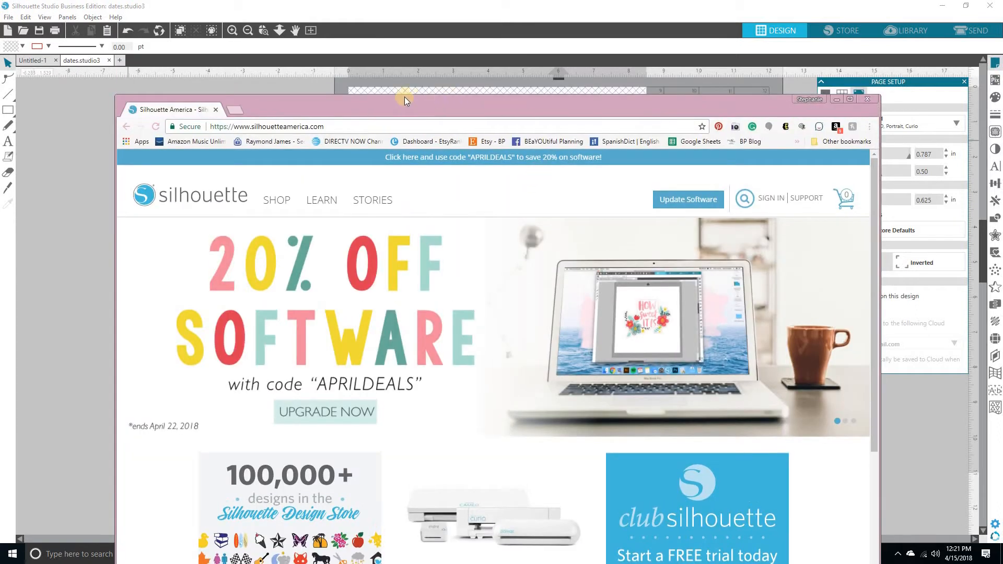
mouse_move(403, 98)
mouse_down()
mouse_move(345, 63)
mouse_move(314, 10)
mouse_up()
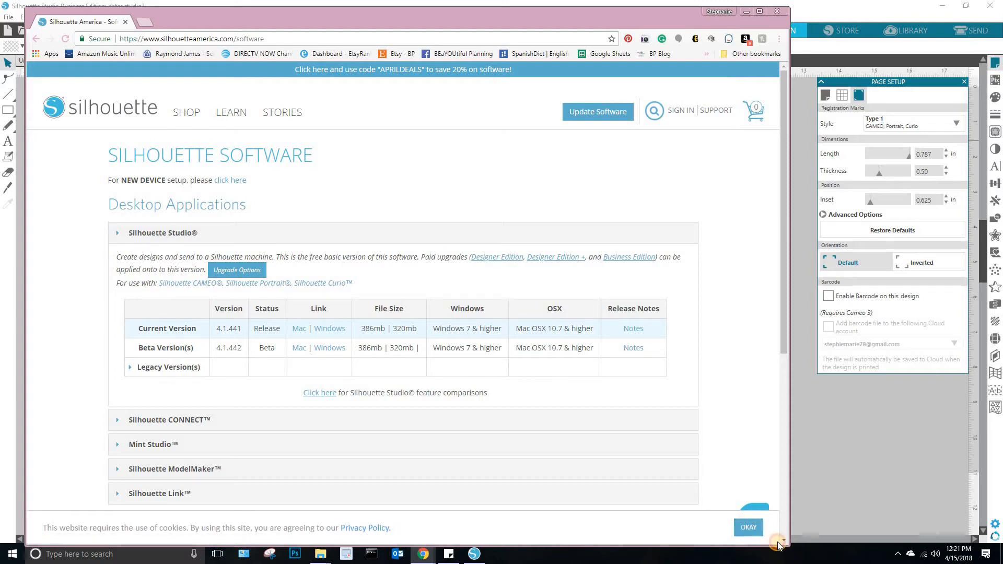
Accept the cookie notice and shrink the browser window to compare the listed versions with the About dialog.
click(748, 527)
drag(788, 546, 453, 464)
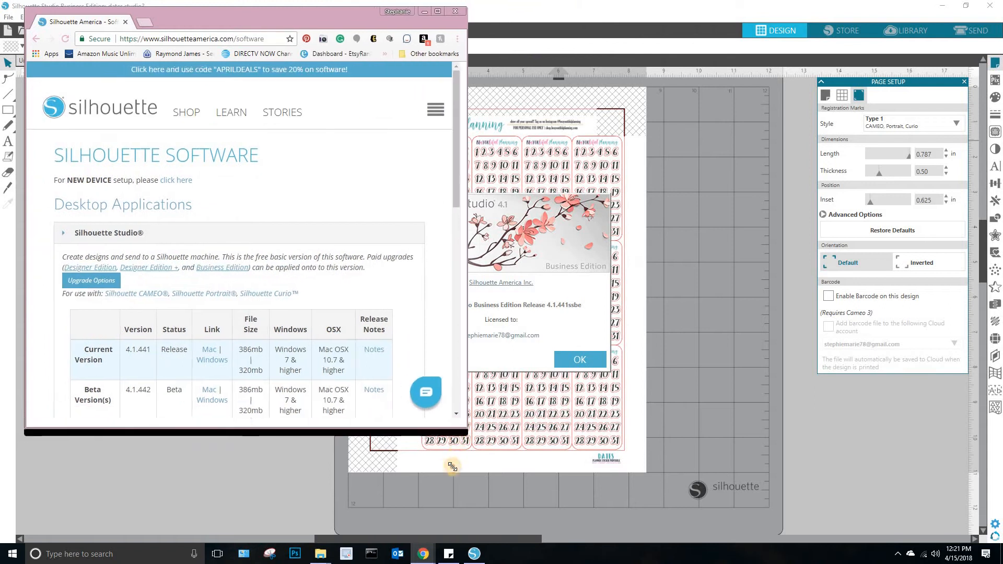
click(272, 411)
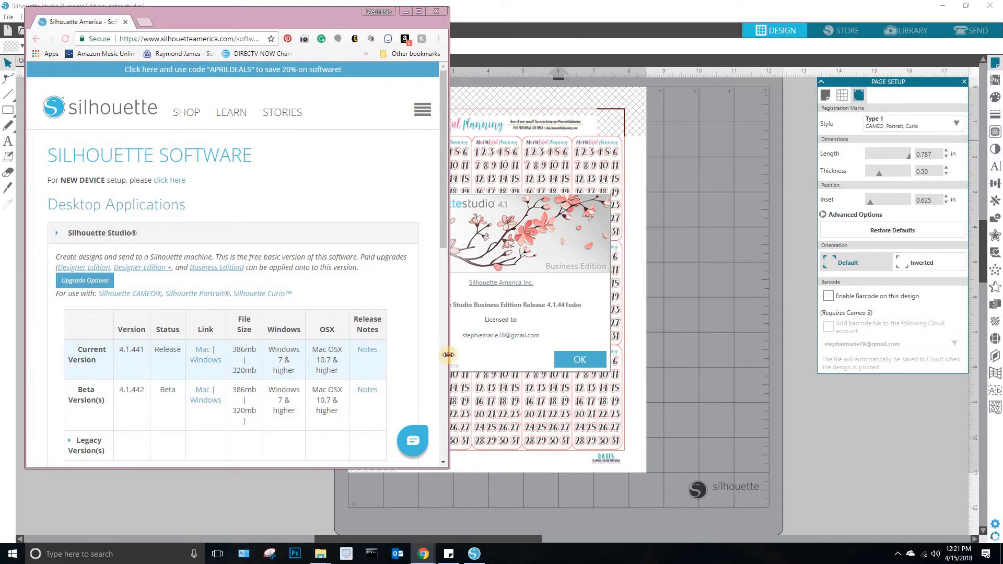
Widen the browser window to examine the Silhouette Studio version table, and close the browser and the About dialog.
drag(449, 354, 755, 365)
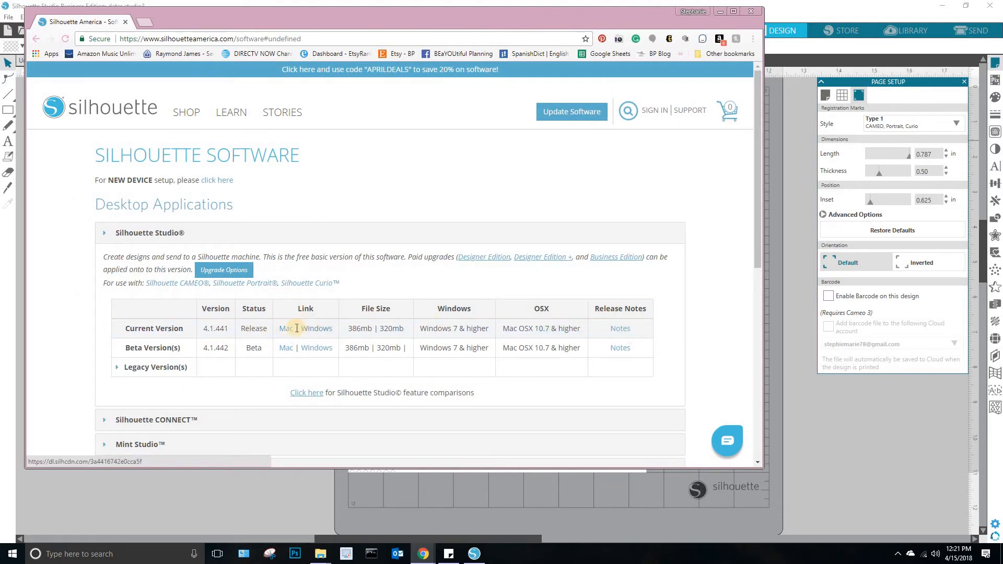
click(752, 12)
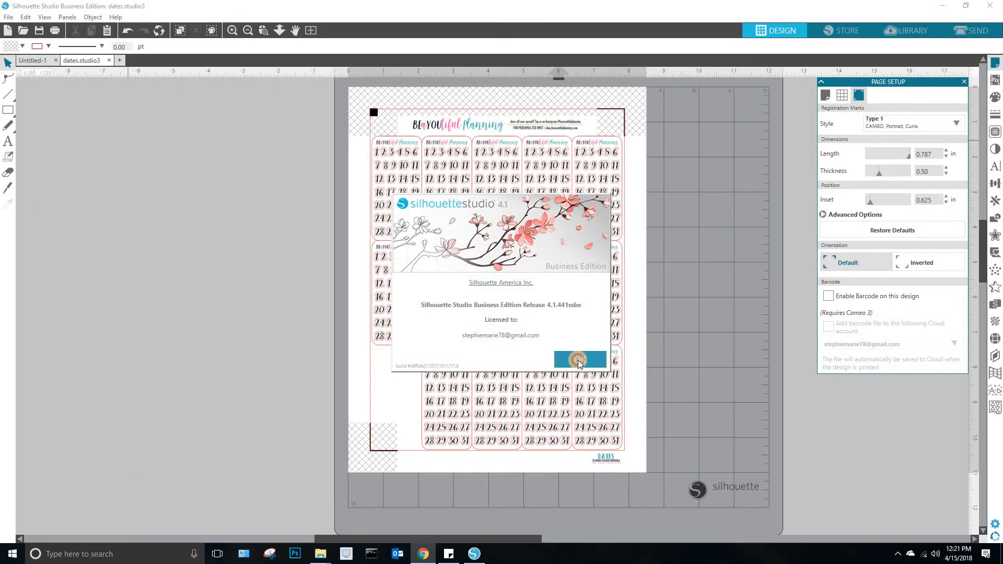
click(579, 361)
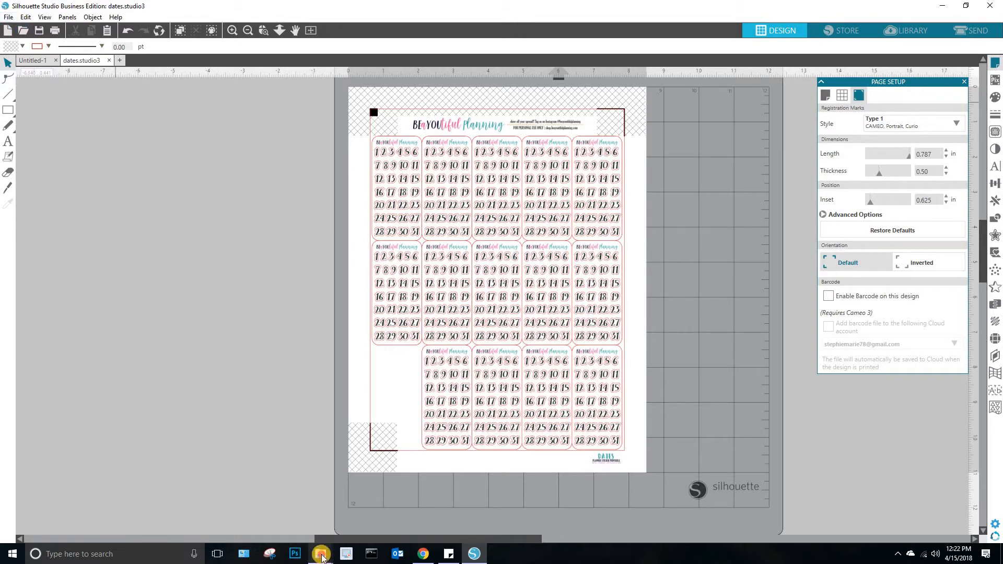
Bring up the dates folder in File Explorer and move its window out of the way.
click(347, 507)
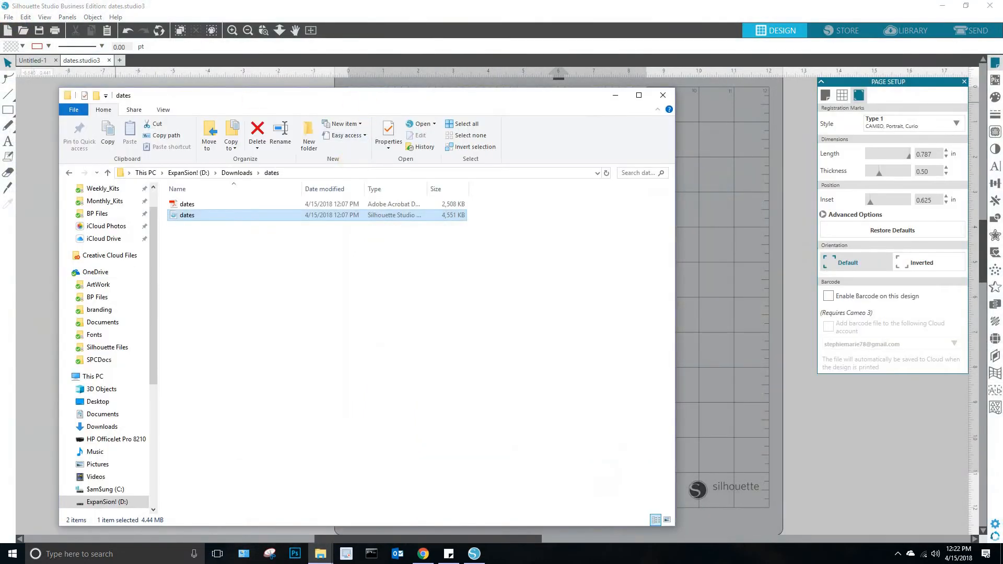
drag(189, 96, 0, 96)
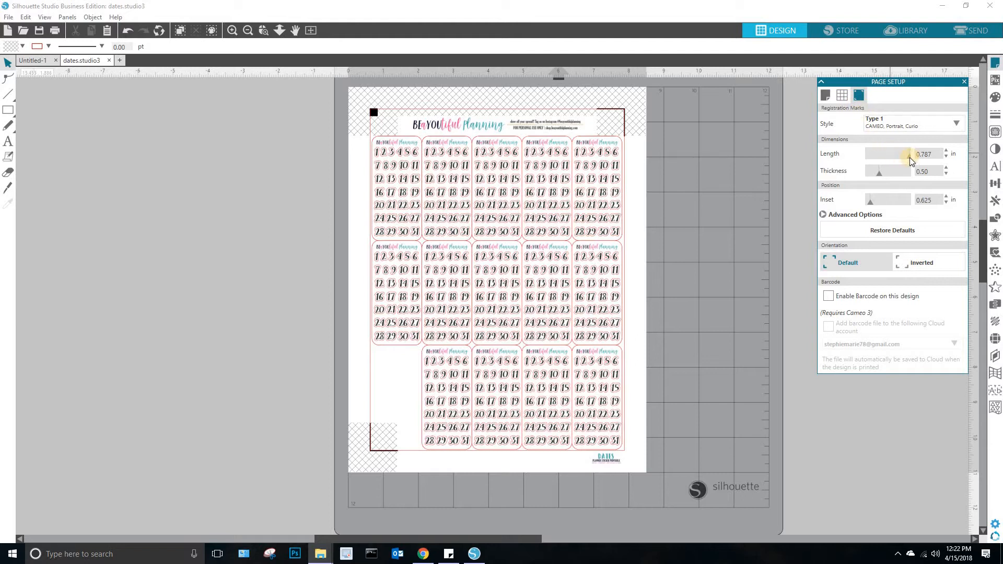
Set the registration mark length to 0.625 in and the left and right insets to 0.394 in.
drag(910, 158, 900, 159)
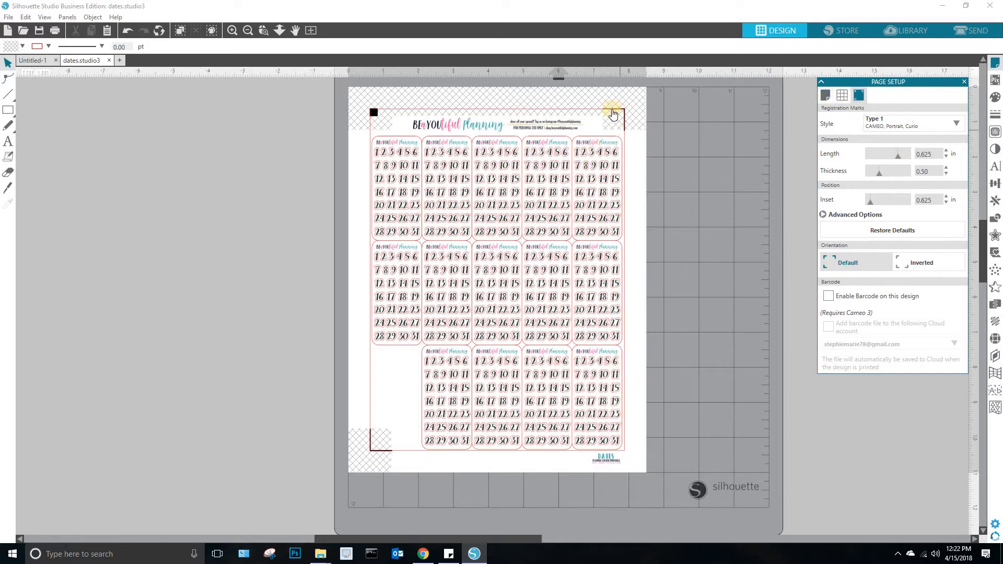
click(824, 215)
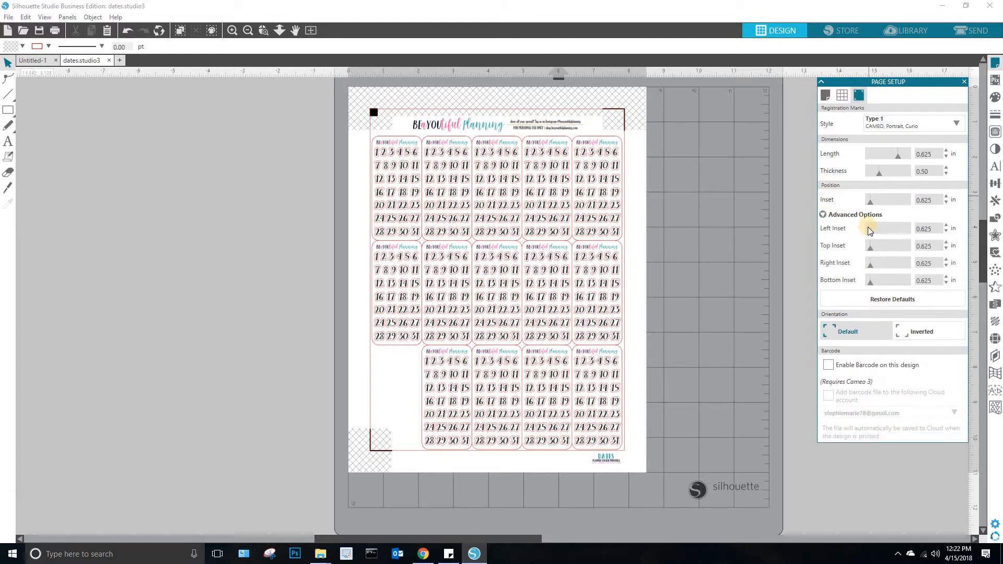
drag(870, 232, 844, 268)
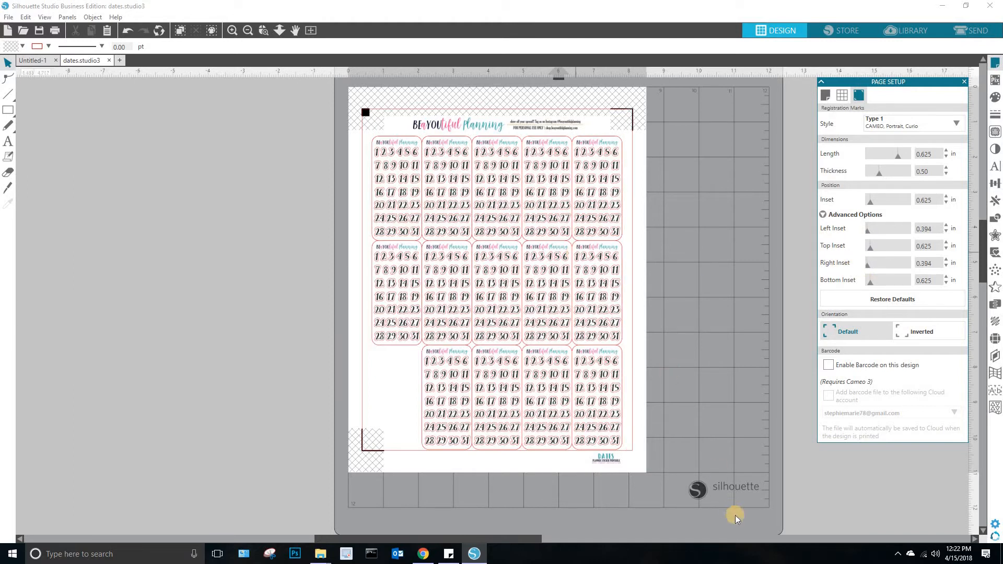
Select all the artwork on the date sticker sheet, nudge it slightly upward in four small increments and deselect it.
click(373, 159)
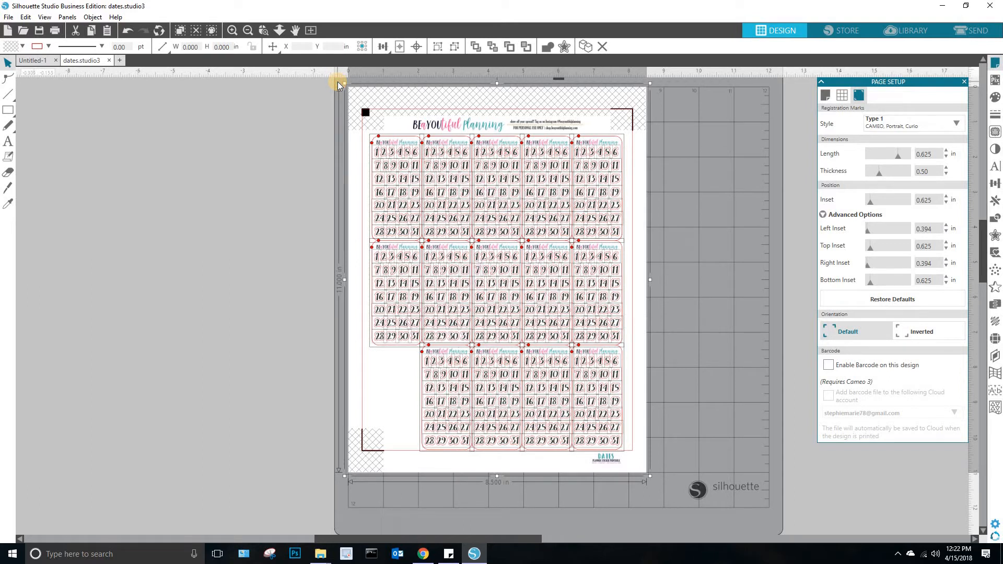
key(Up)
key(Up)
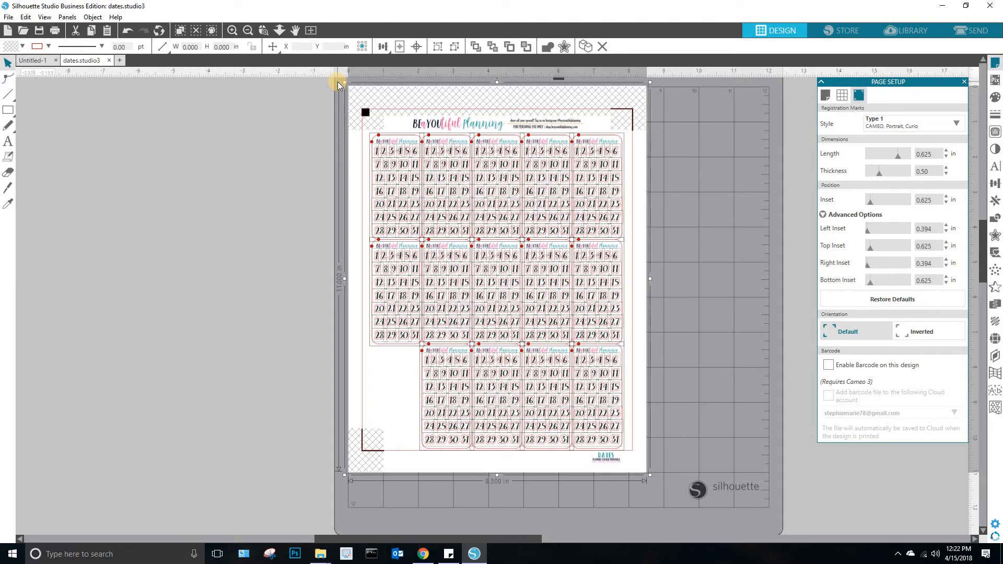
key(Up)
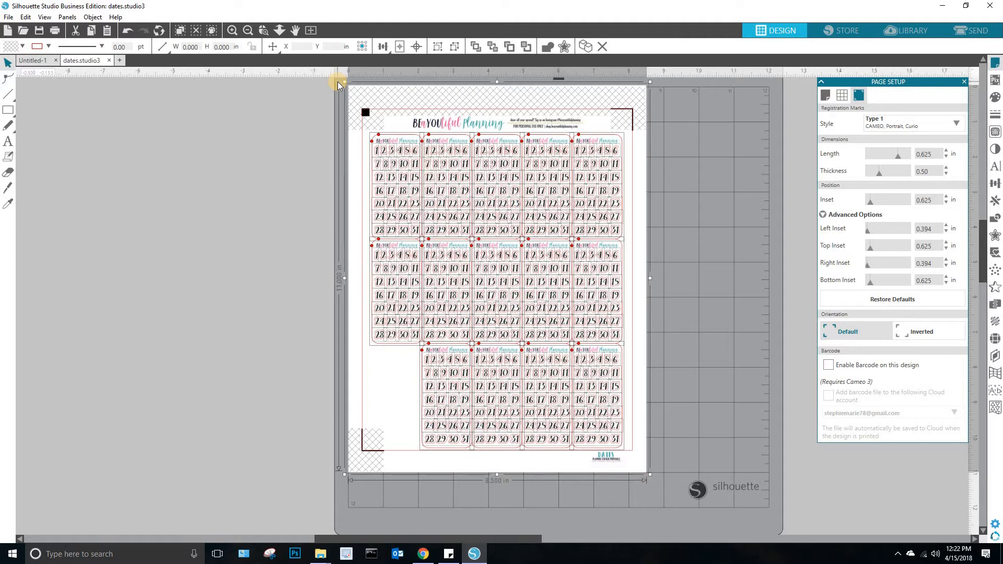
key(Up)
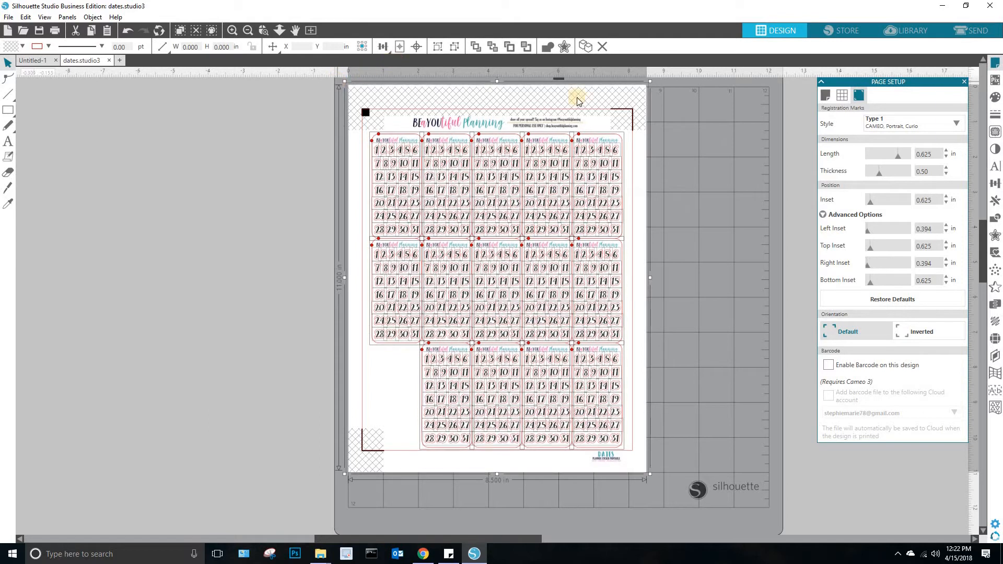
click(730, 244)
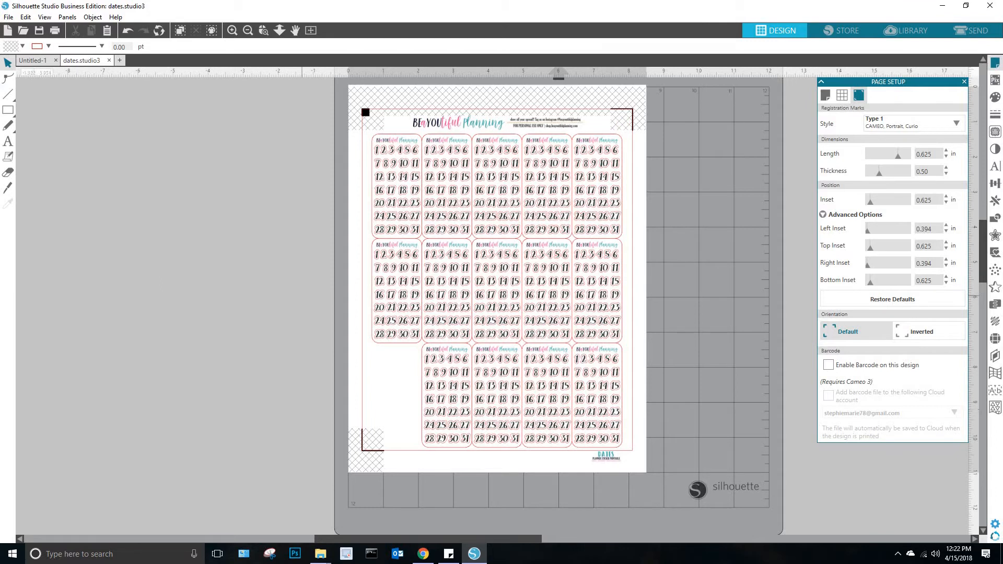
Open hustleheart_ec.studio3 and hustleheart_littles.studio3, and close the hustleheart_ec document.
click(320, 554)
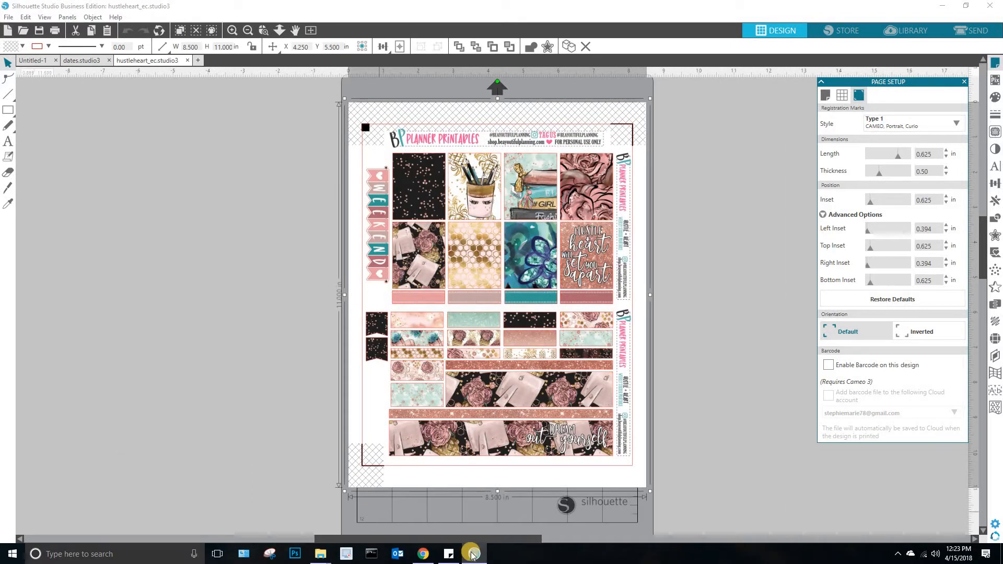
drag(519, 539, 587, 539)
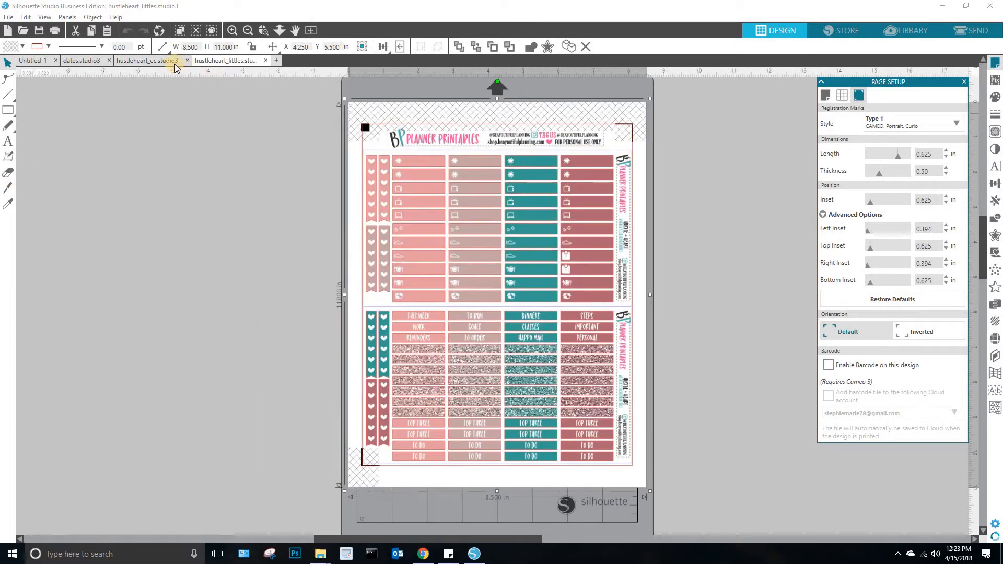
click(187, 61)
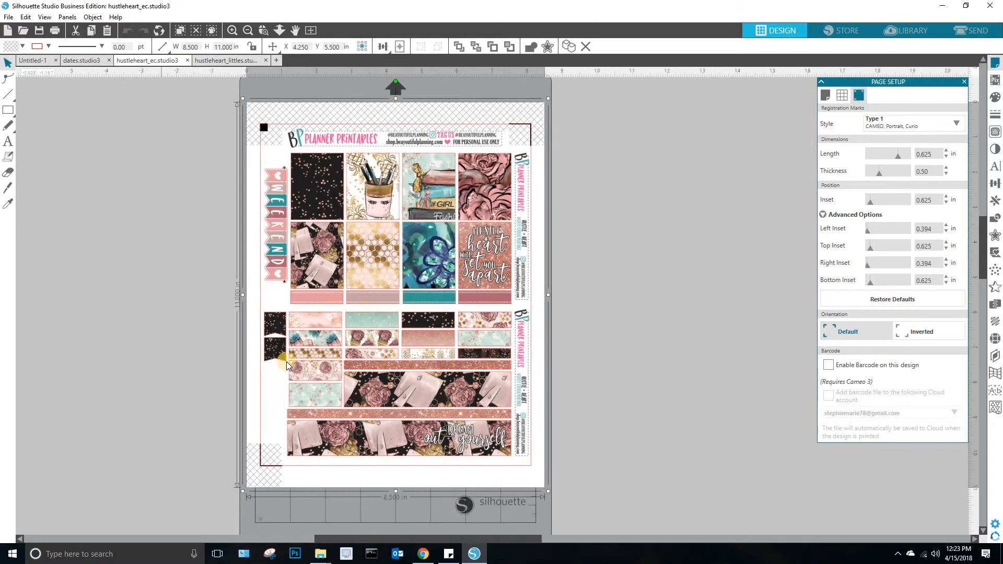
click(579, 194)
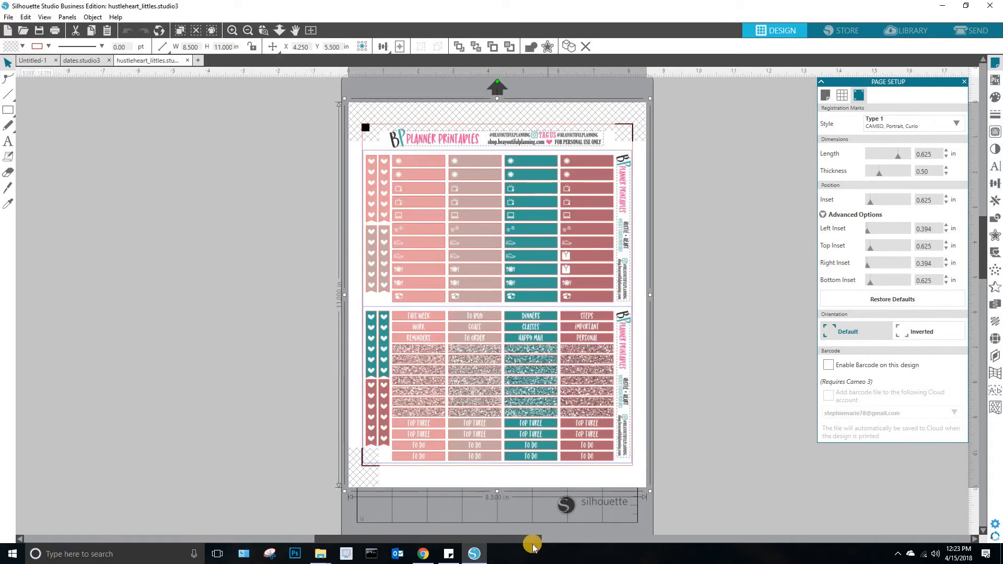
Try to crop all the selected artwork on the hustleheart_littles sheet with the Crop modifier and shift the cropped artwork.
drag(535, 541, 580, 539)
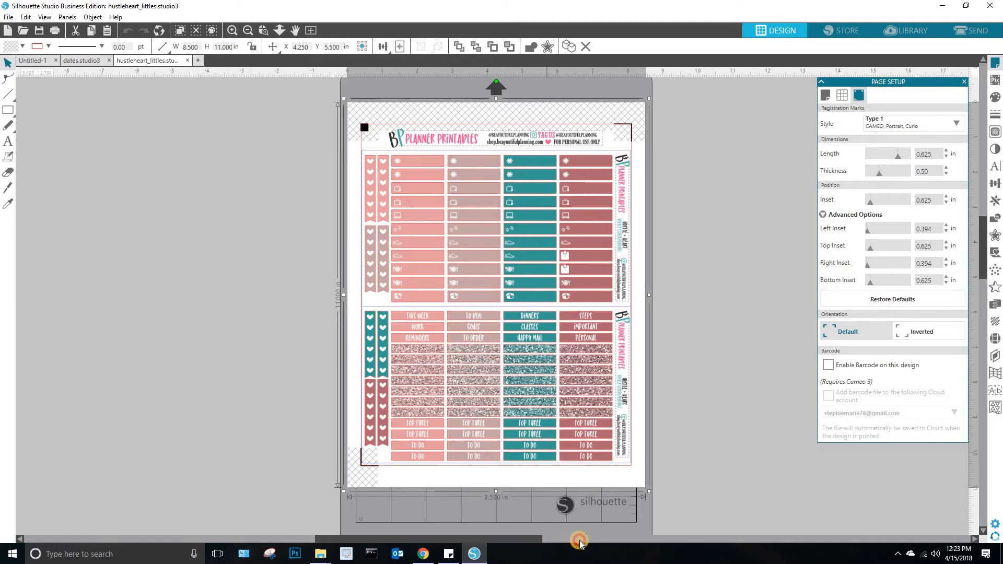
click(666, 374)
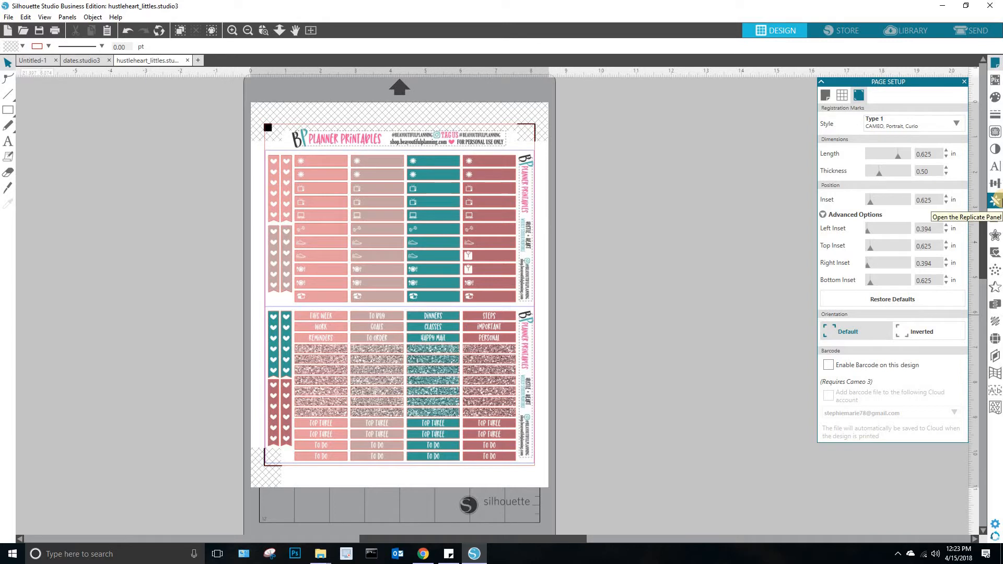
right_click(614, 184)
click(644, 220)
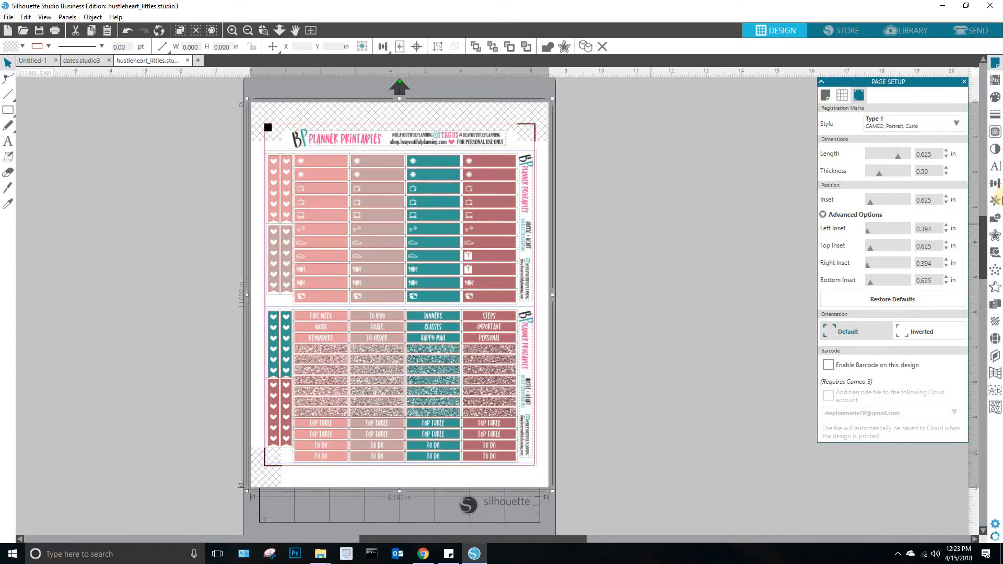
click(995, 218)
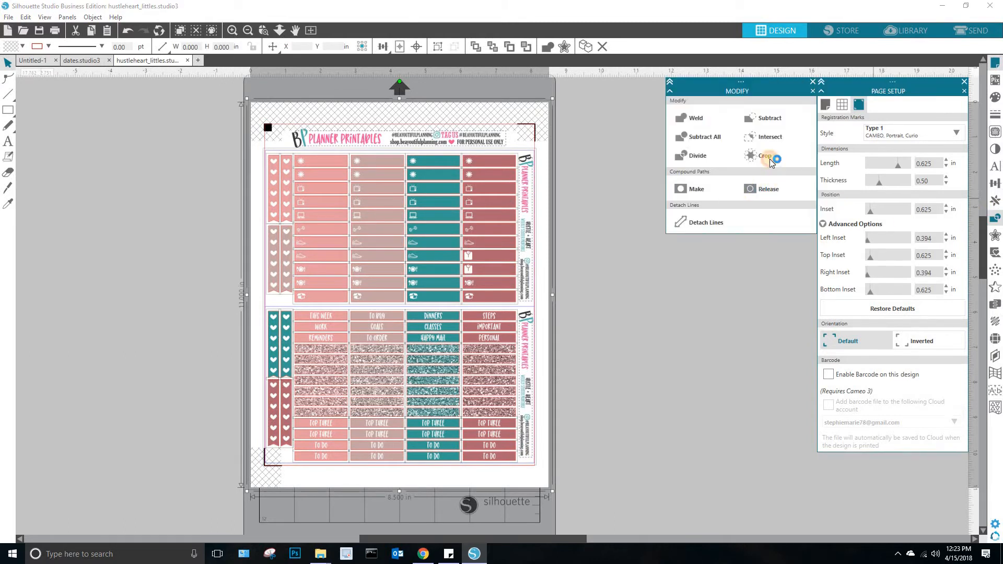
click(763, 156)
drag(351, 195, 544, 197)
drag(352, 188, 349, 184)
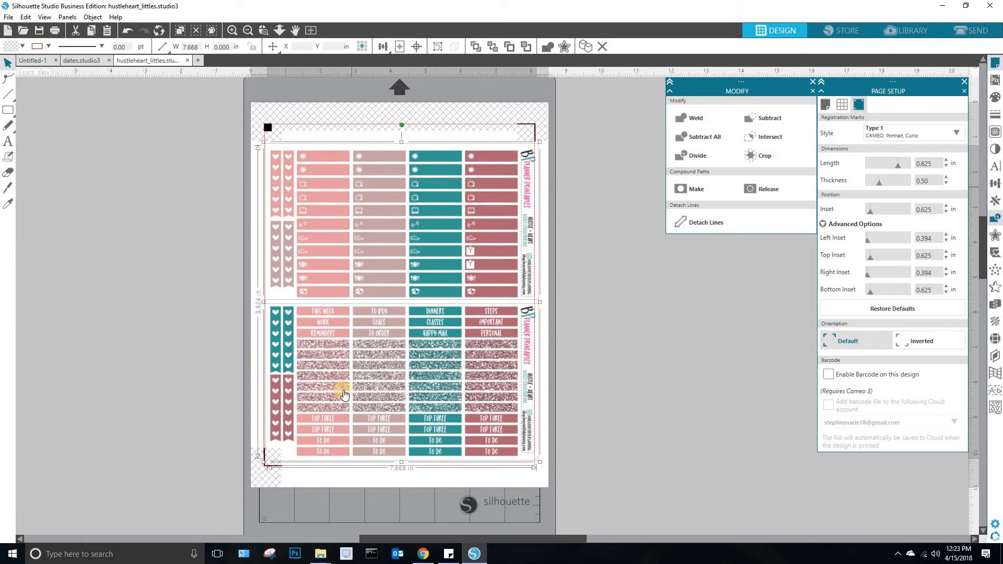
Undo the move and the crop on the hustleheart_littles sheet and deselect everything.
click(130, 31)
click(129, 30)
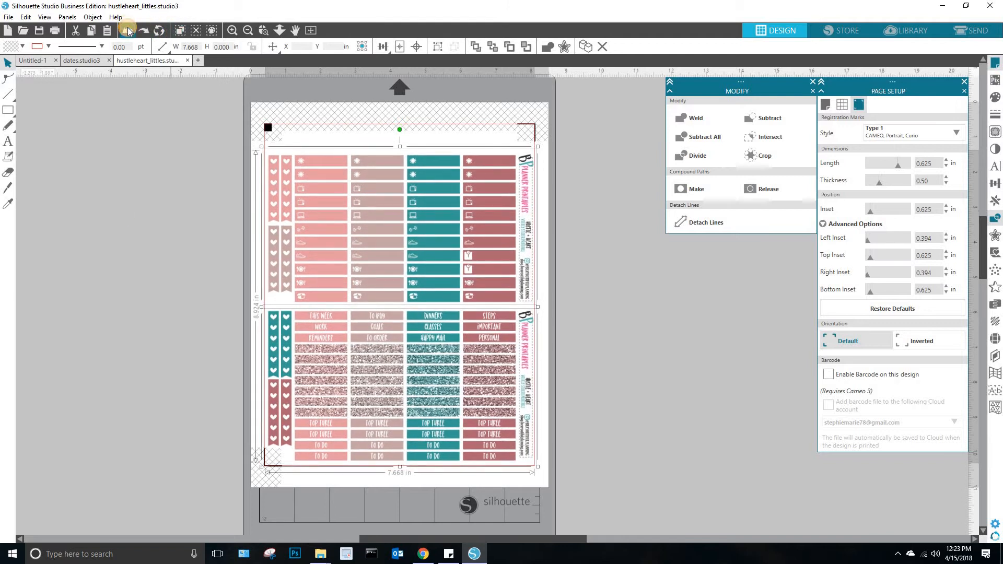
click(135, 231)
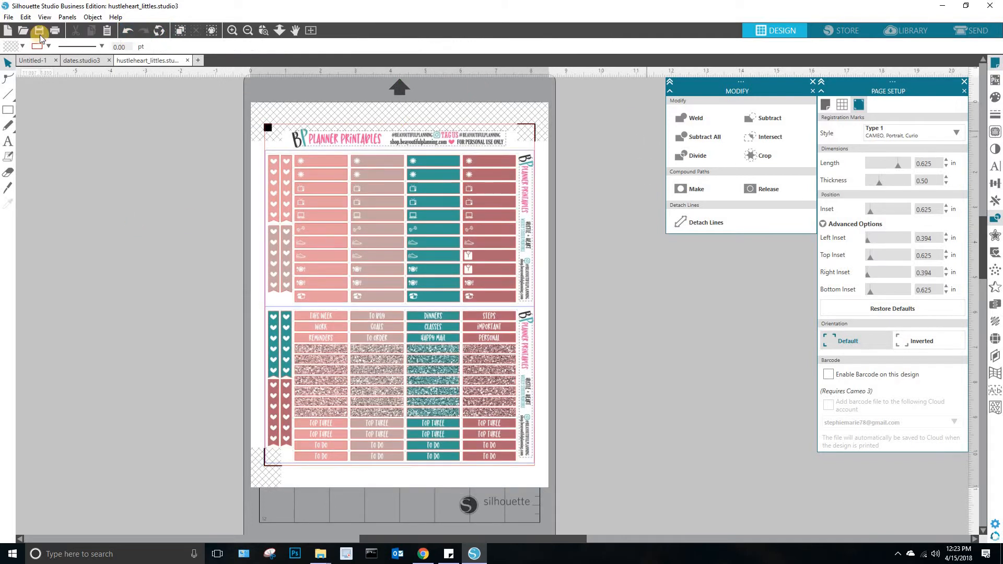
Select the blue RGB (10,10,255) cut lines by line color and cut them from the hustleheart_littles sheet.
click(26, 17)
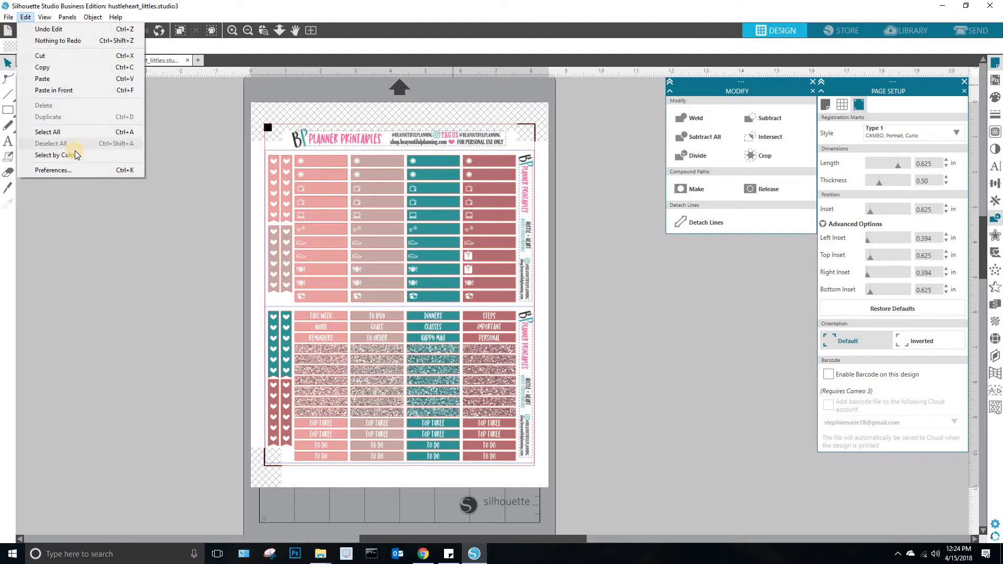
click(74, 154)
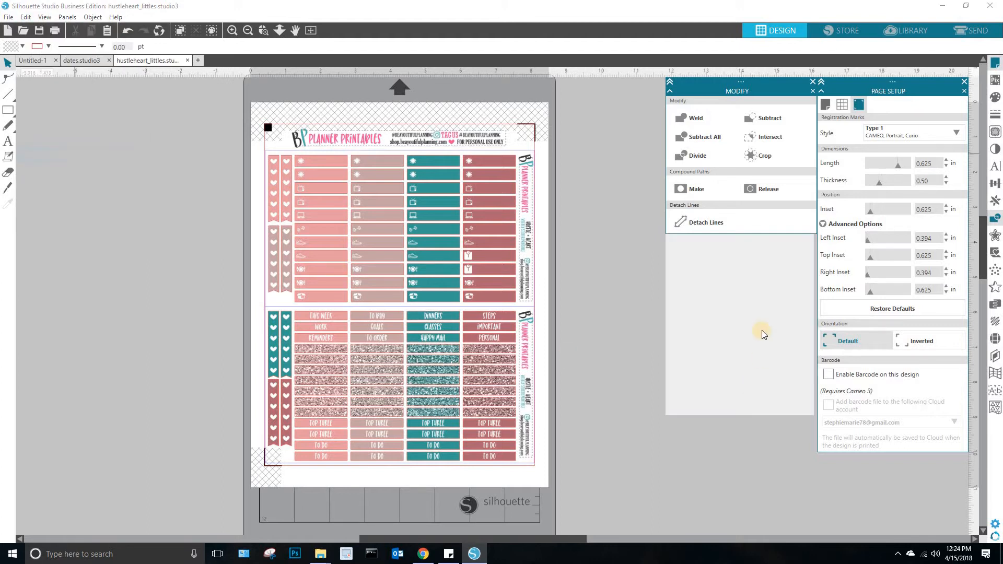
click(710, 287)
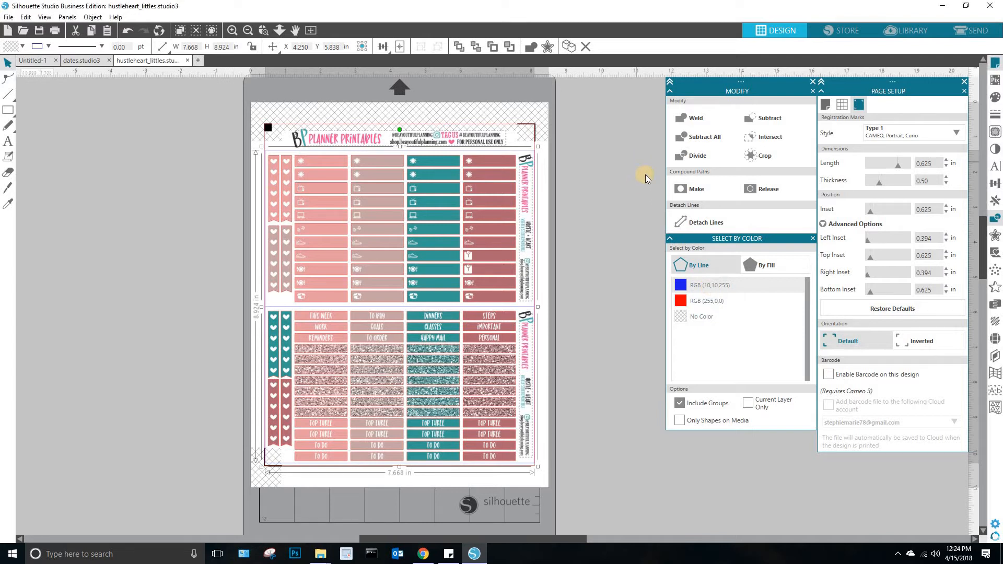
right_click(638, 163)
click(658, 195)
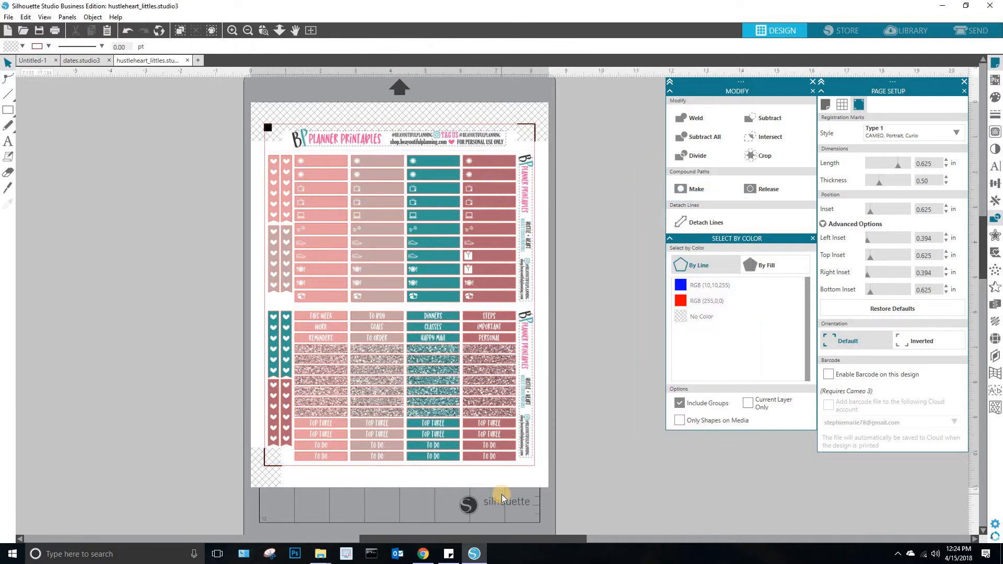
Select everything remaining on the hustleheart_littles sheet, crop the artwork to the red cut lines and deselect it.
right_click(588, 192)
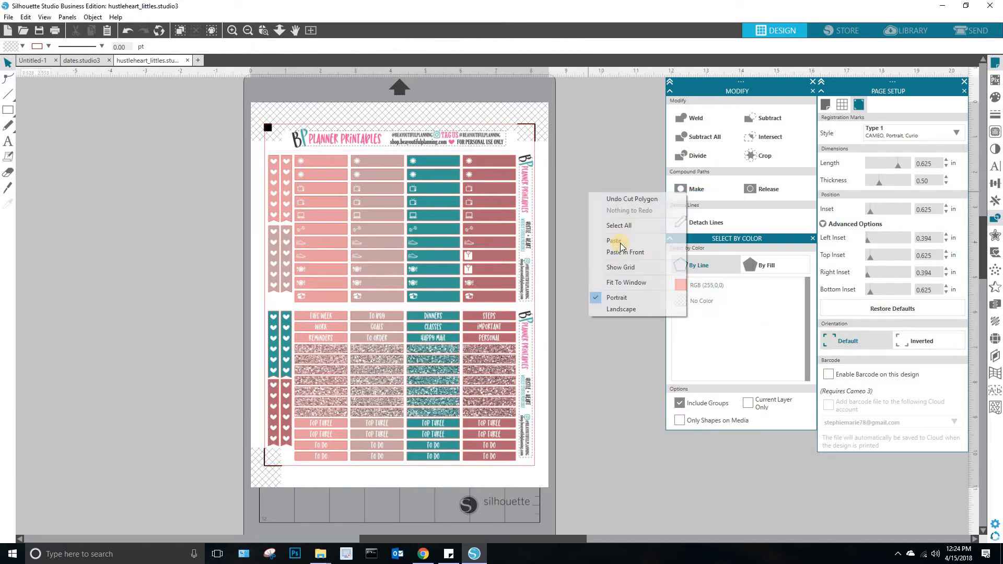
click(628, 229)
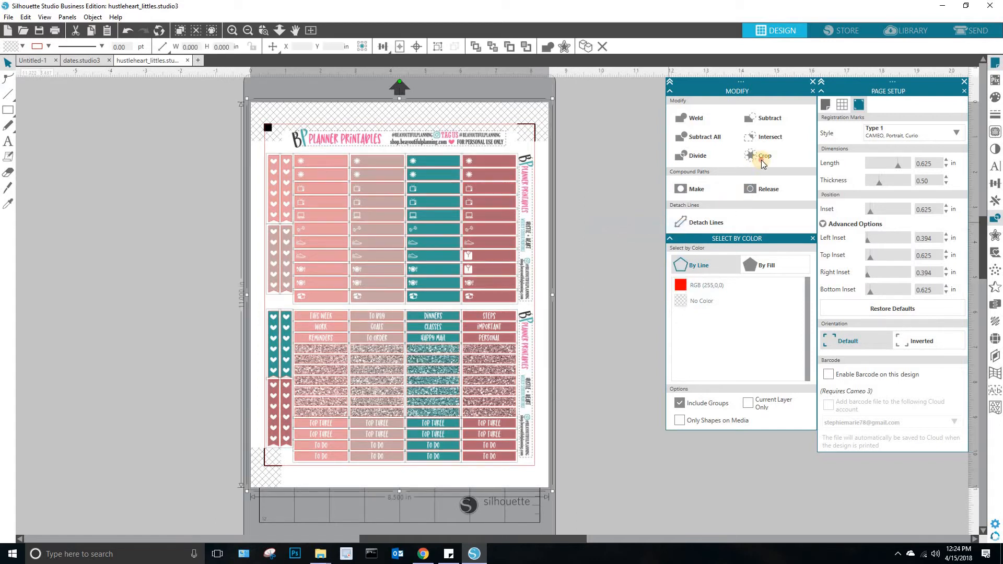
click(760, 156)
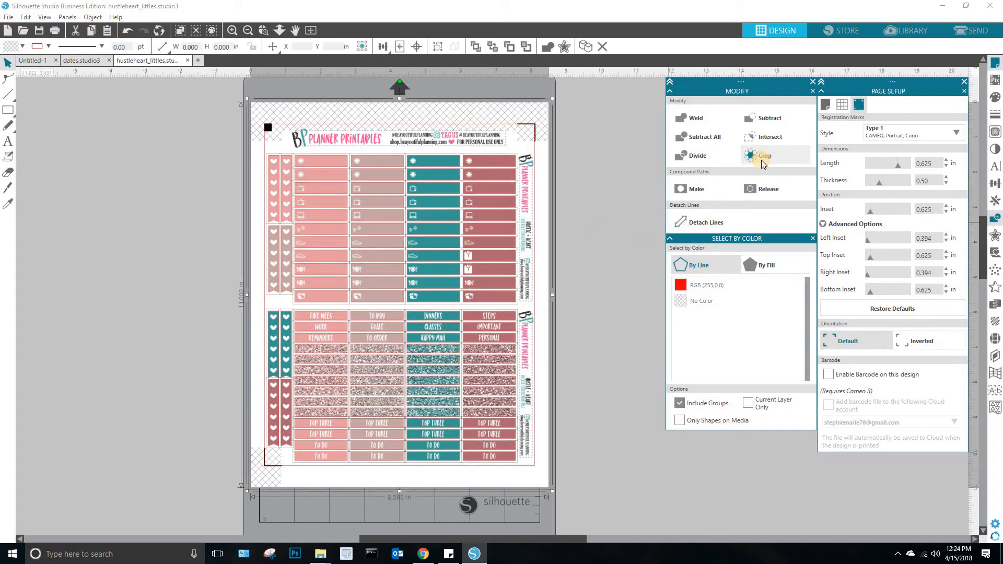
click(584, 290)
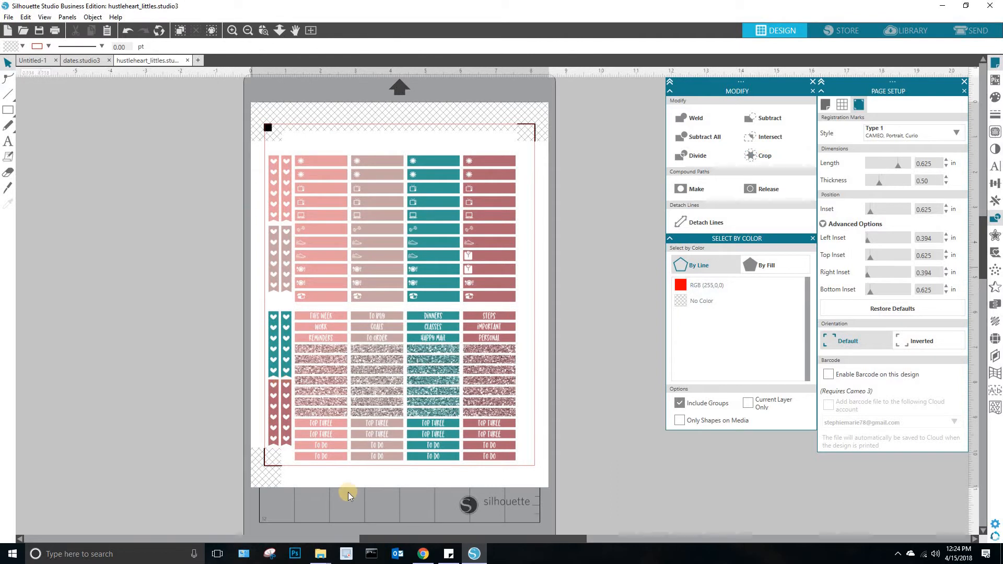
Open the hustleheart_ec_bowchecks.studio3 sticker sheet.
right_click(578, 155)
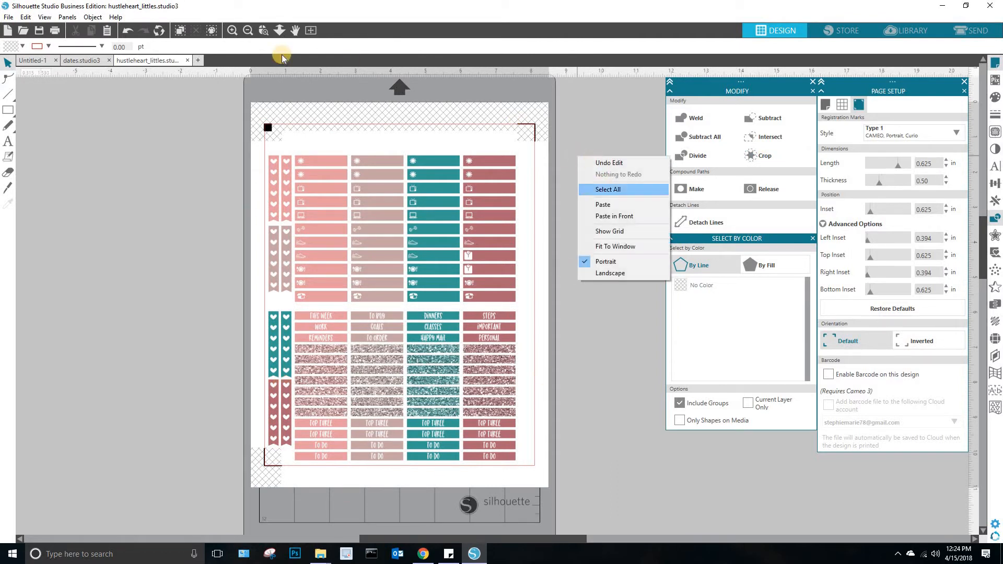
click(156, 151)
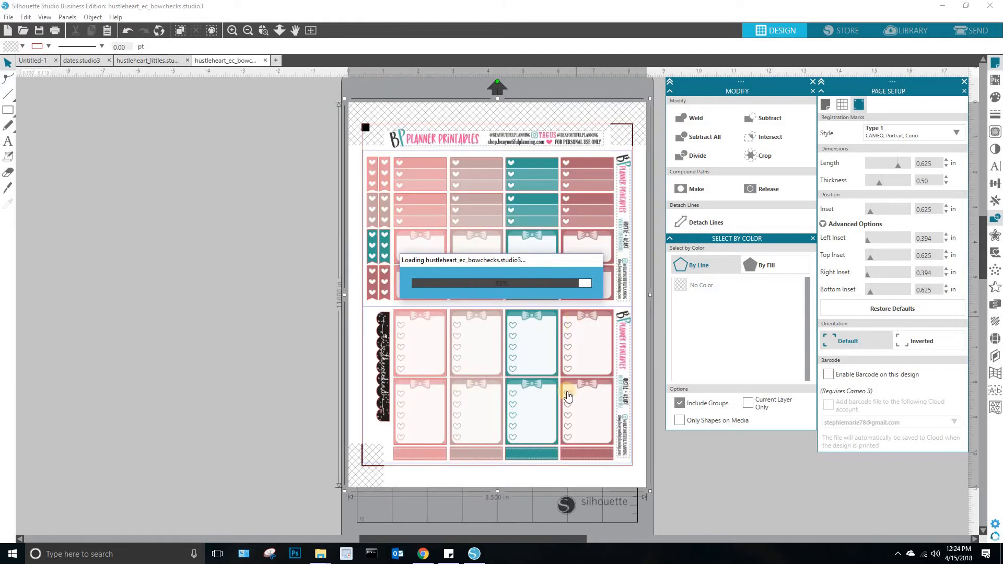
click(575, 539)
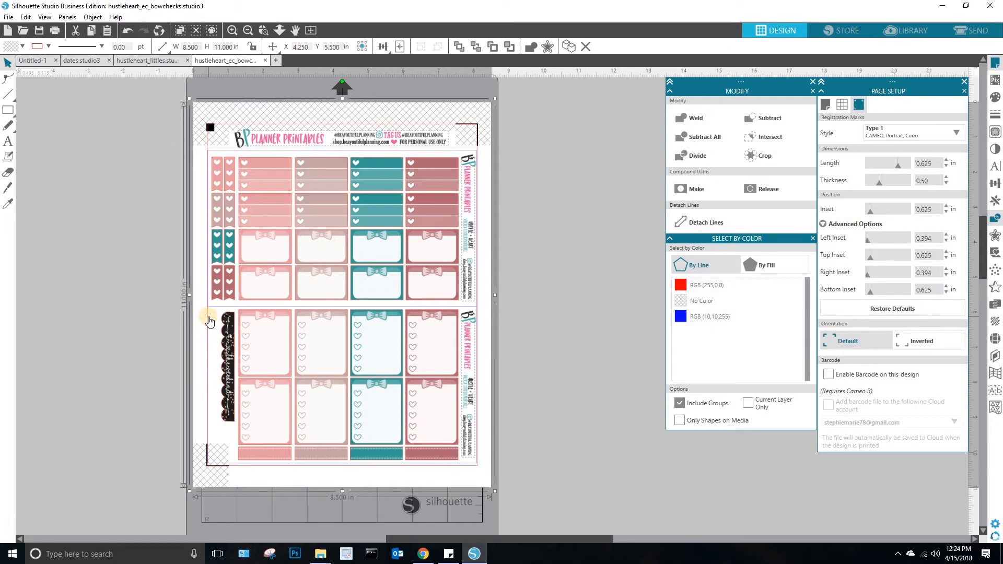
Check the sticker artwork on the hustleheart_ec_bowchecks sheet and open its send settings.
click(234, 31)
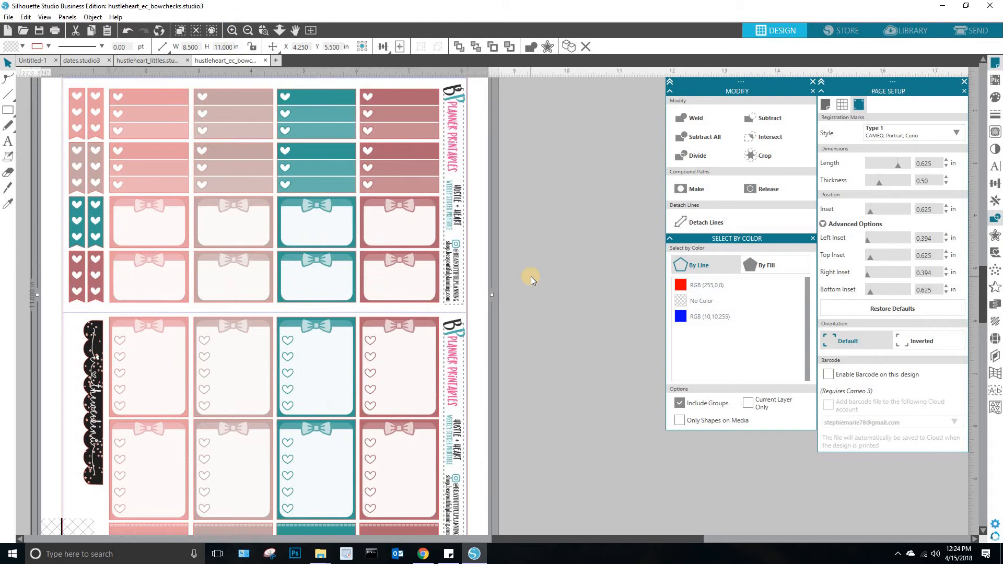
scroll(513, 305, down, 3)
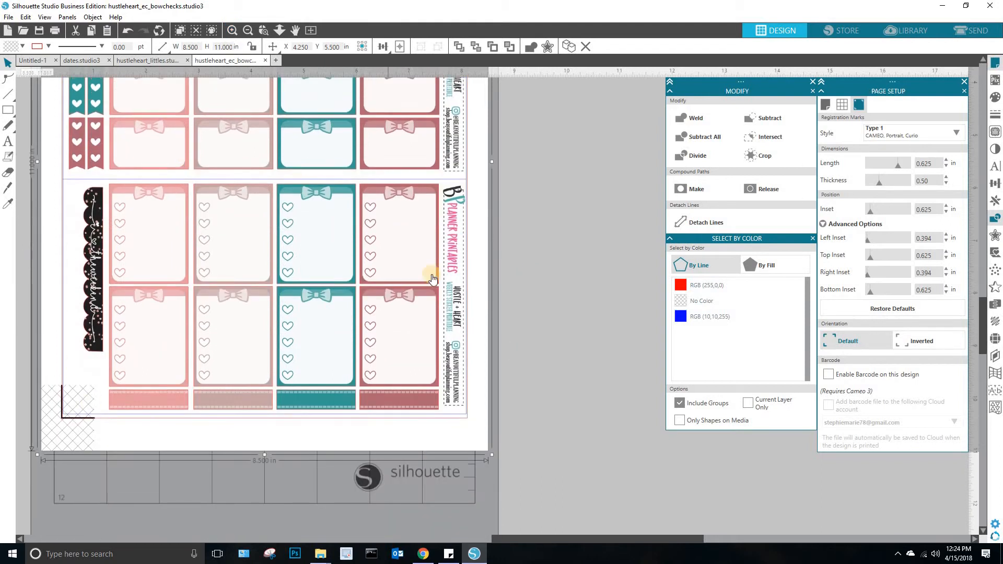
scroll(454, 418, up, 5)
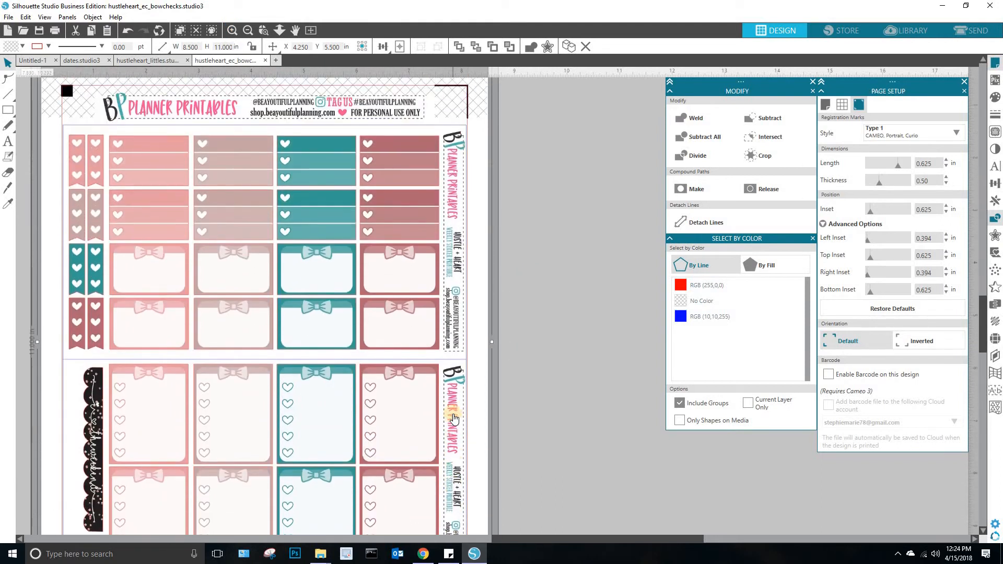
scroll(454, 418, up, 1)
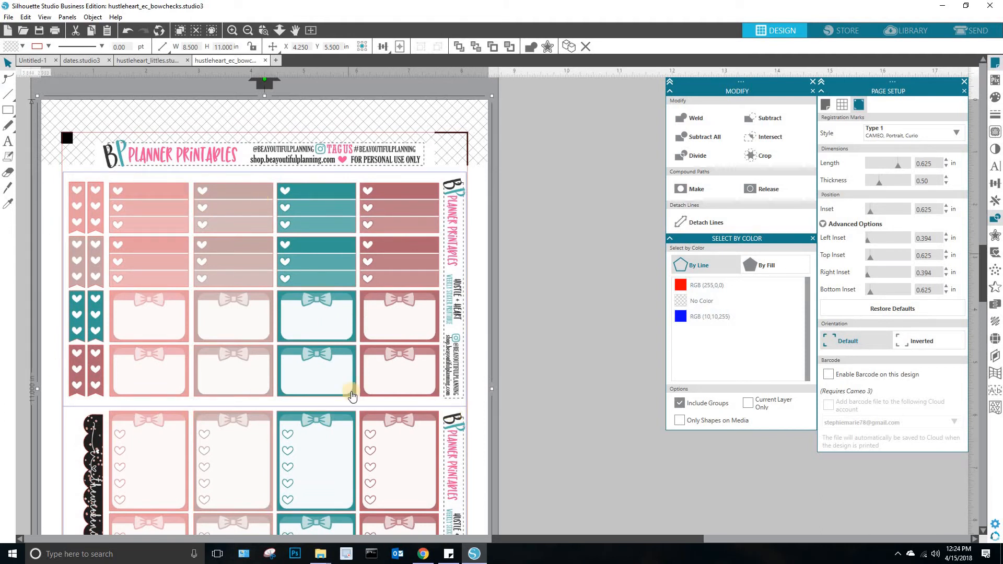
scroll(350, 396, down, 1)
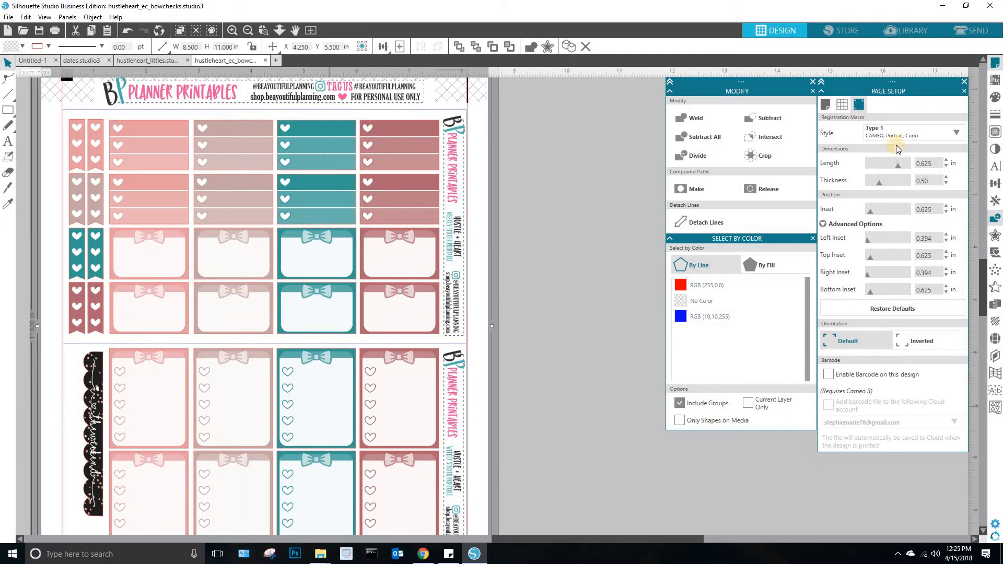
click(977, 32)
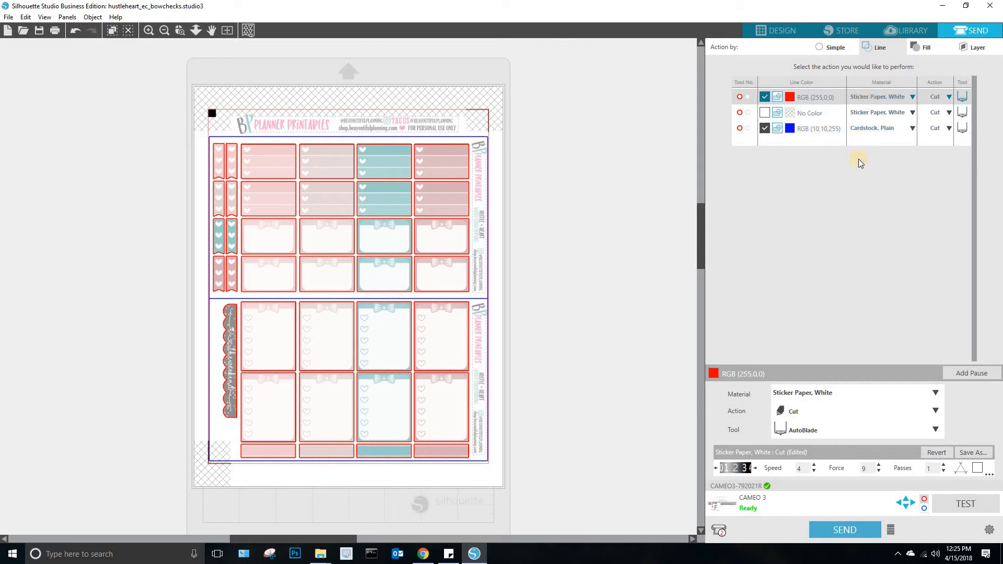
Examine the material and force settings of the blue RGB (10,10,255) and red RGB (255,0,0) cut lines.
click(873, 128)
click(795, 188)
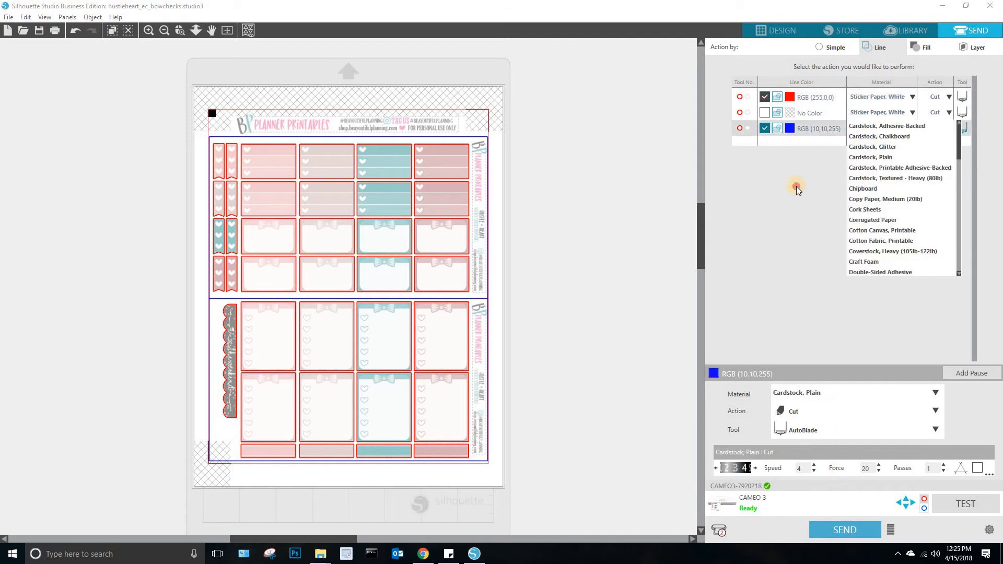
click(897, 130)
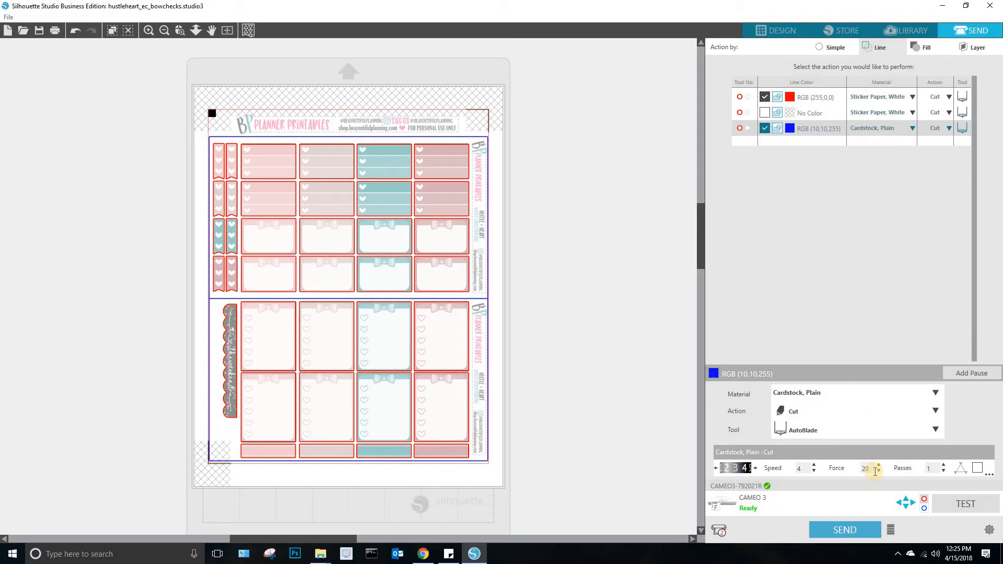
click(828, 340)
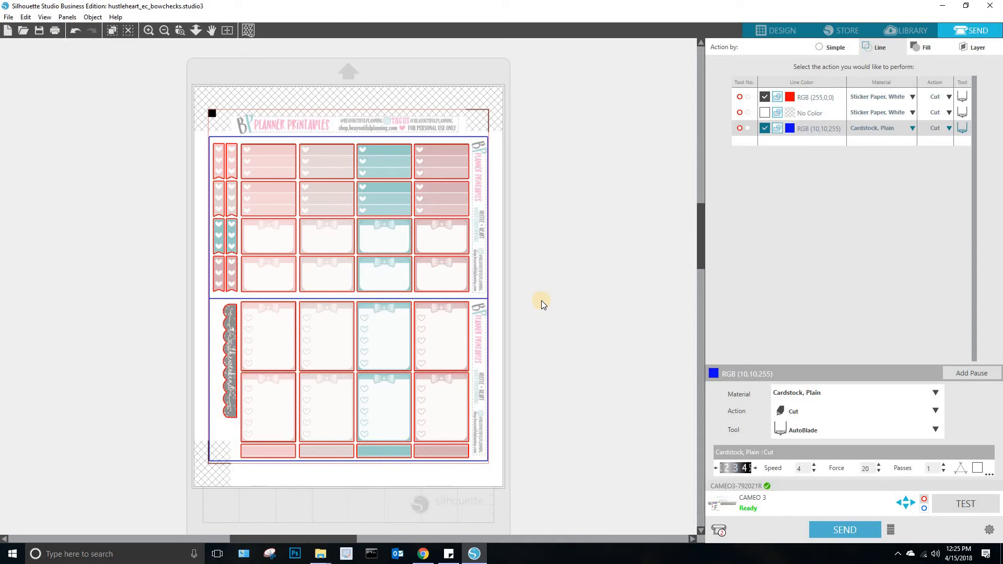
click(888, 94)
click(878, 471)
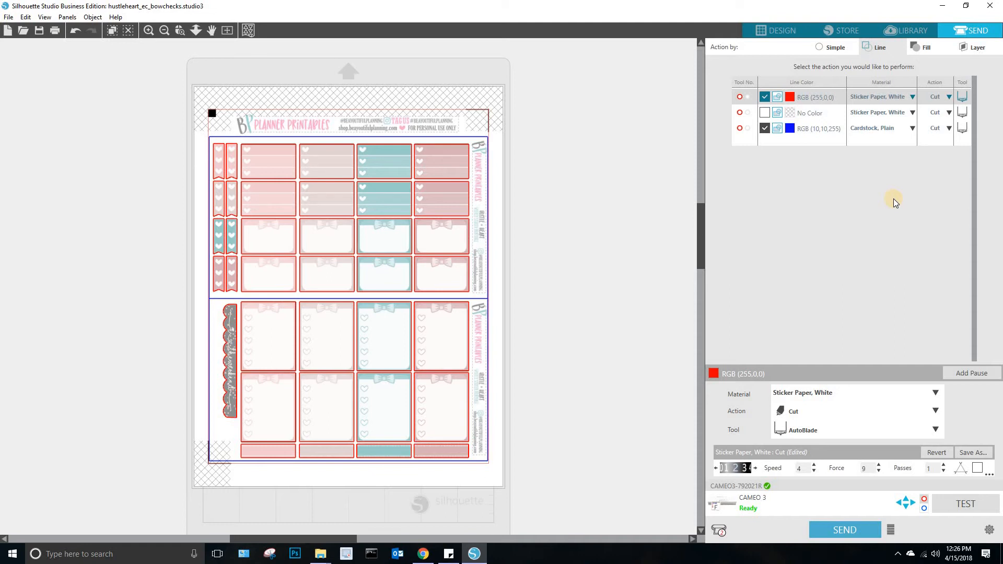
Turn off cutting for the blue RGB (10,10,255) lines and select the red RGB (255,0,0) line settings.
click(765, 128)
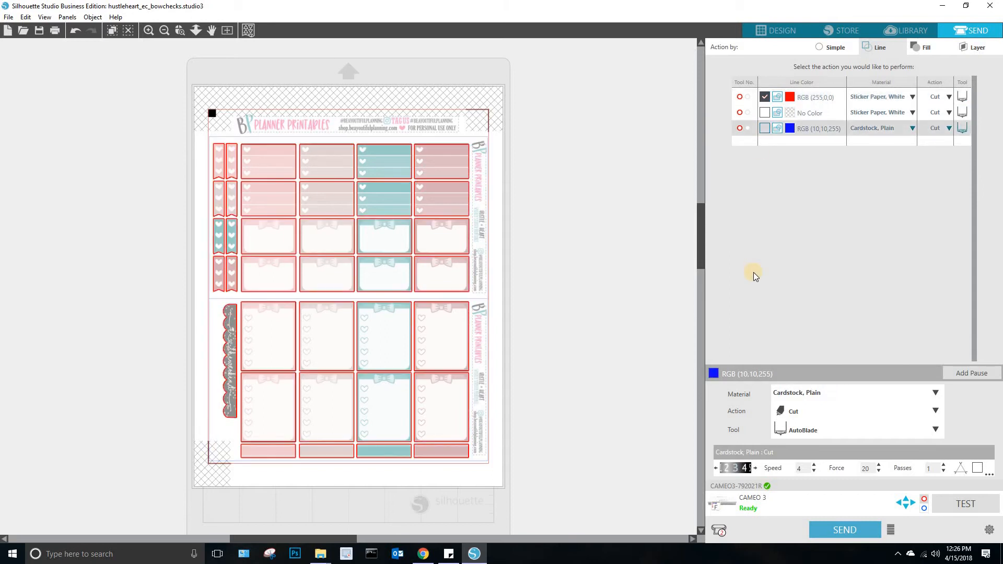
click(862, 97)
click(751, 227)
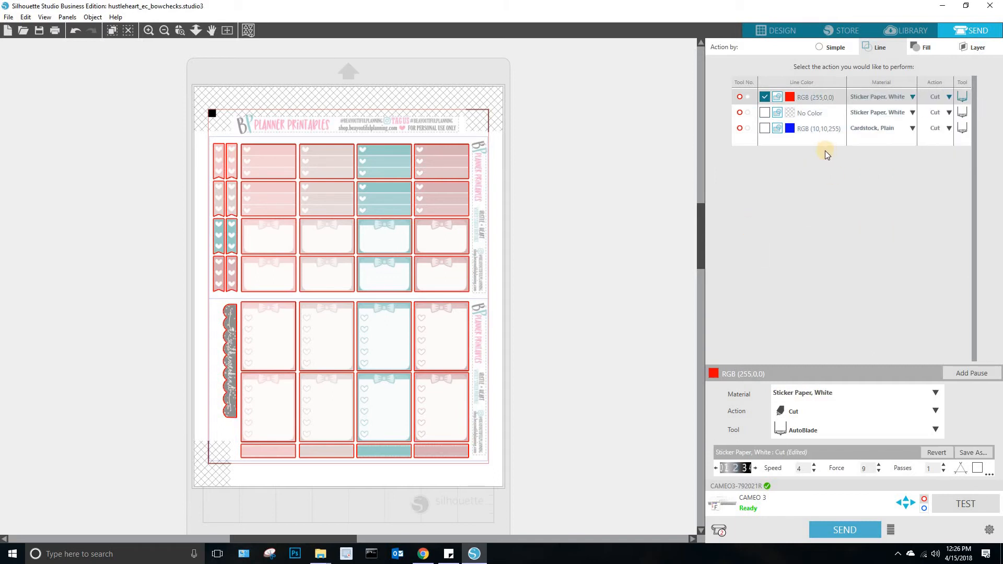
Turn cutting off for the red RGB (255,0,0) lines and on for the blue RGB (10,10,255) lines.
click(765, 97)
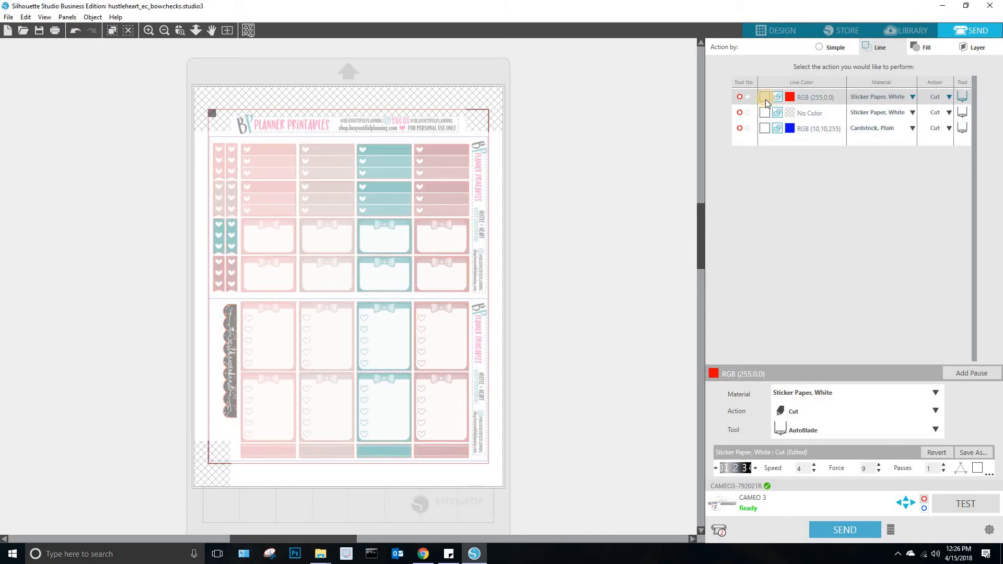
click(764, 128)
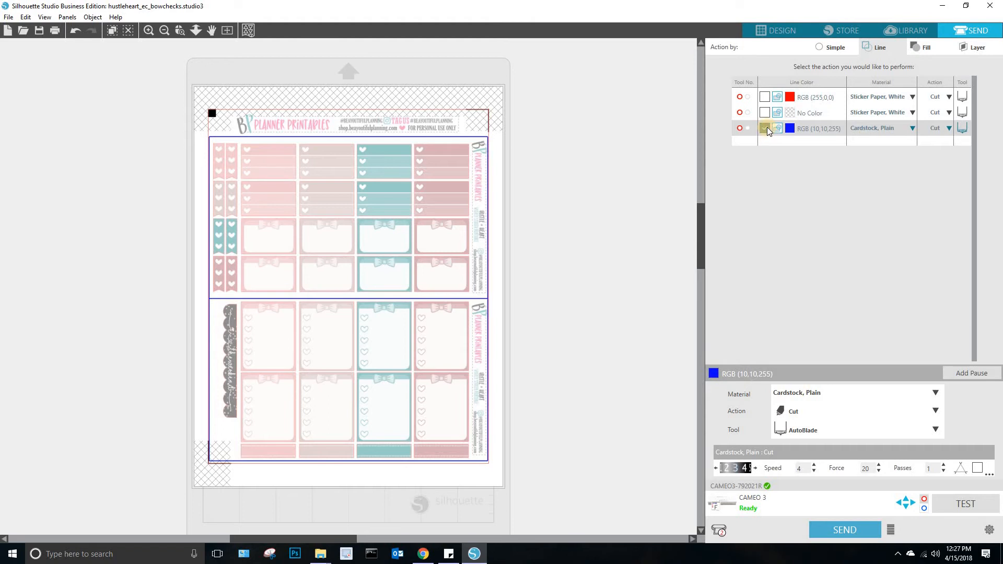
click(767, 96)
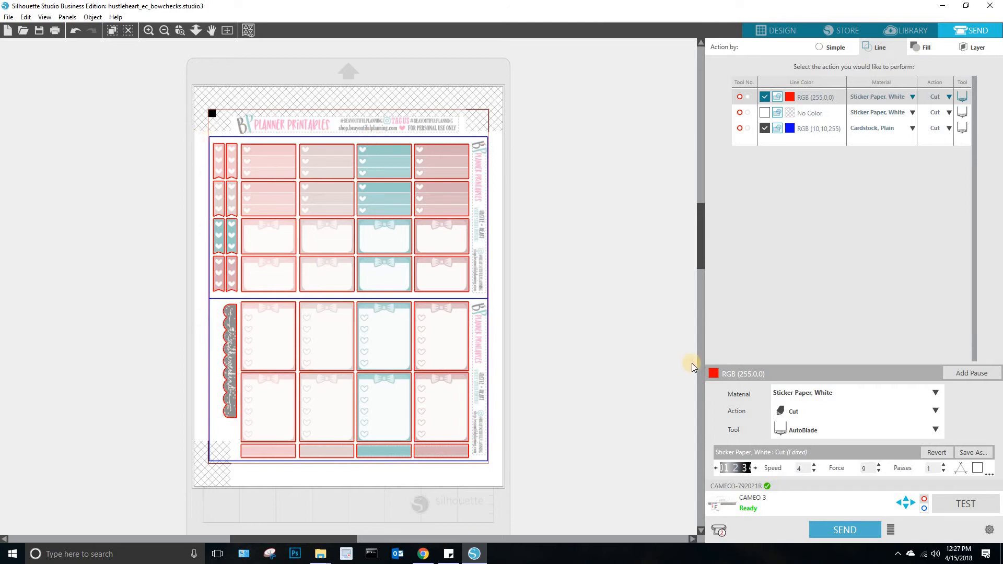
click(764, 97)
Try 2 passes for the red RGB (255,0,0) lines, restore 1 pass and turn their cutting back on.
click(944, 464)
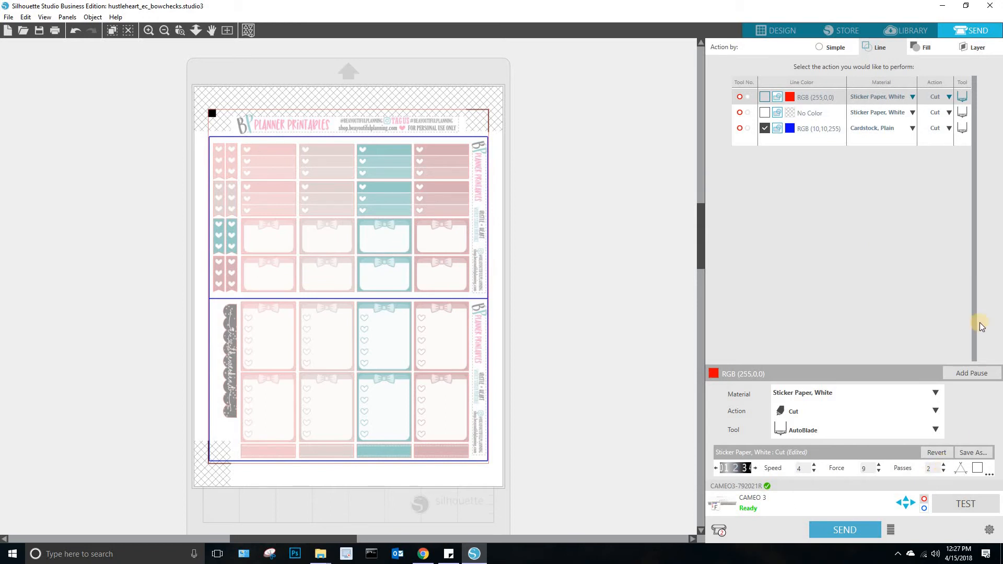
click(943, 471)
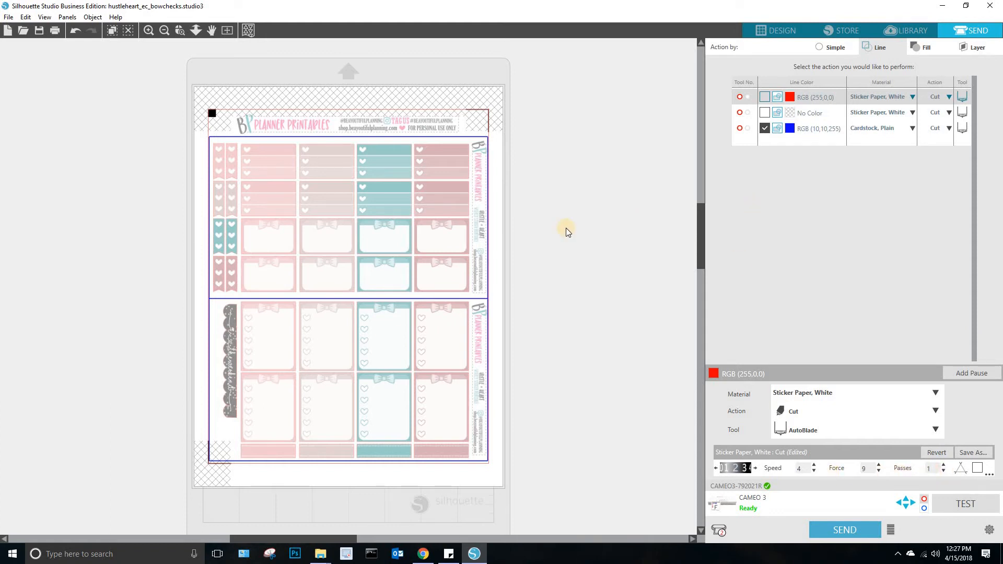
click(765, 97)
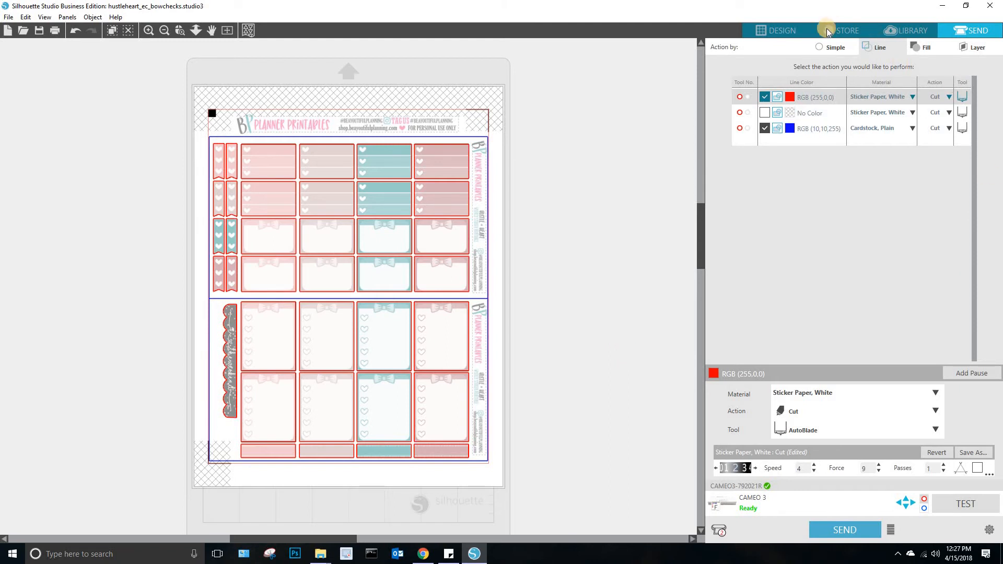
In the design view, deselect everything on the twodollar_bunnies1 sheet and hide the Modify and Select by Color tools.
click(770, 31)
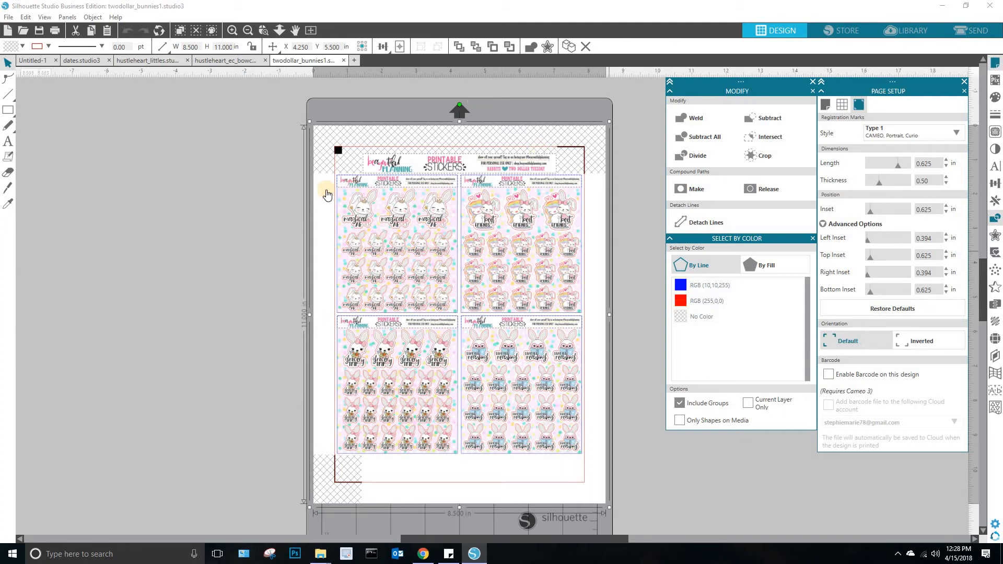
click(221, 200)
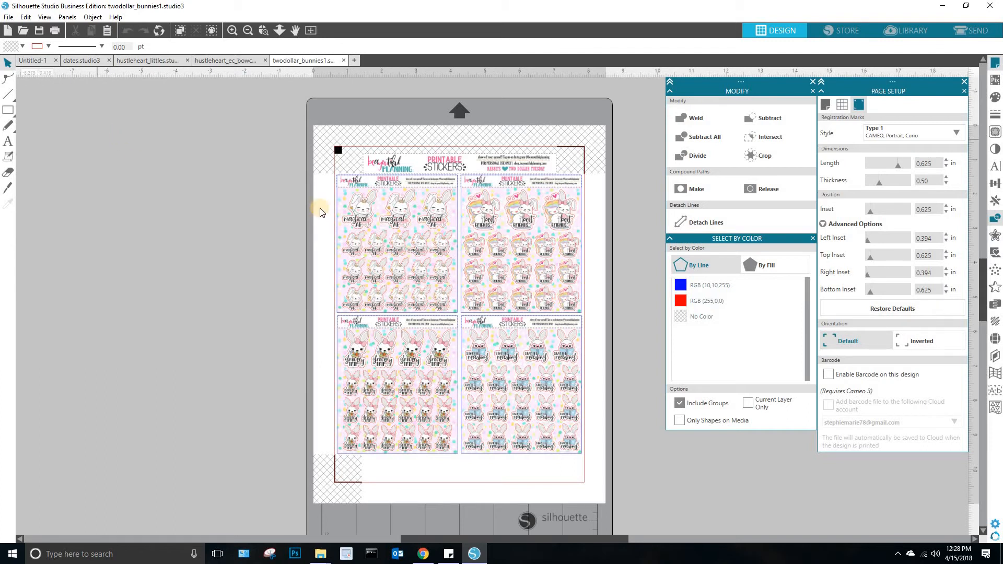
click(812, 81)
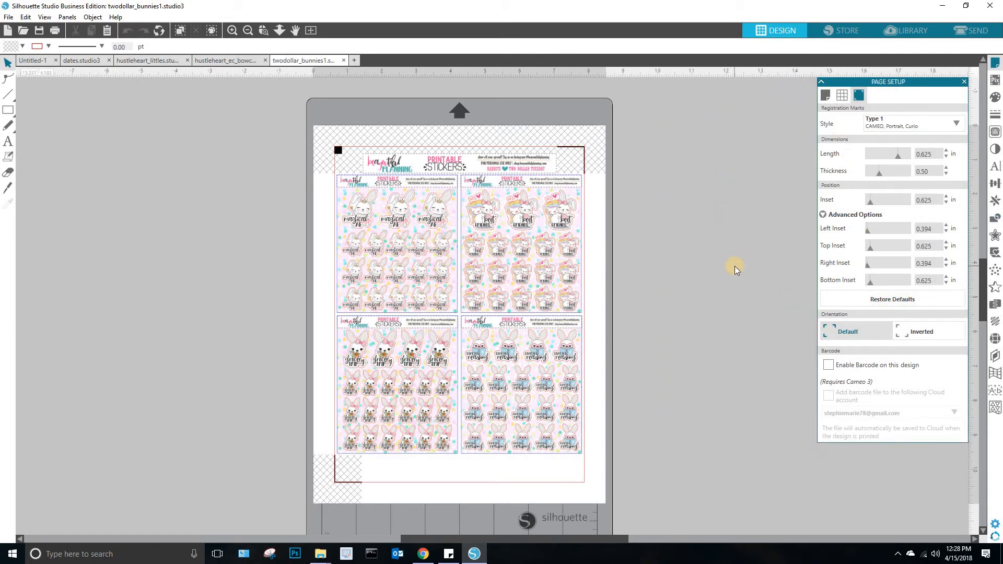
Select everything on the twodollar_bunnies1 sheet and copy it.
right_click(262, 111)
click(287, 146)
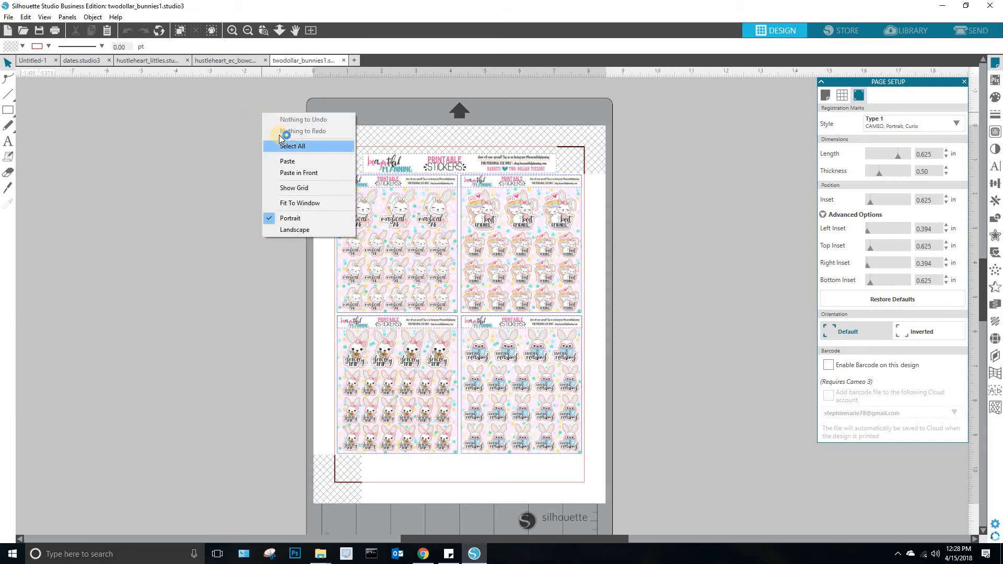
right_click(259, 105)
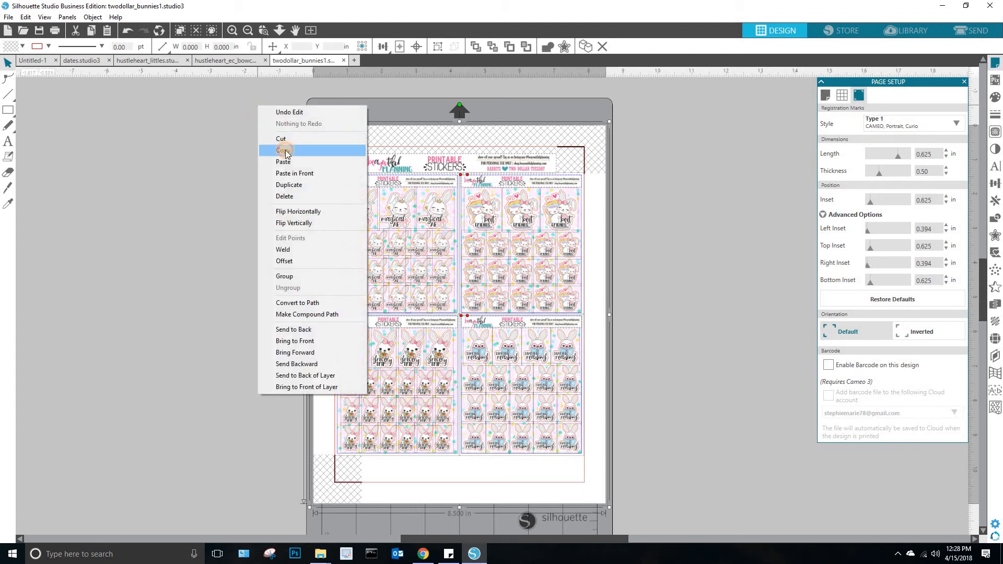
click(285, 150)
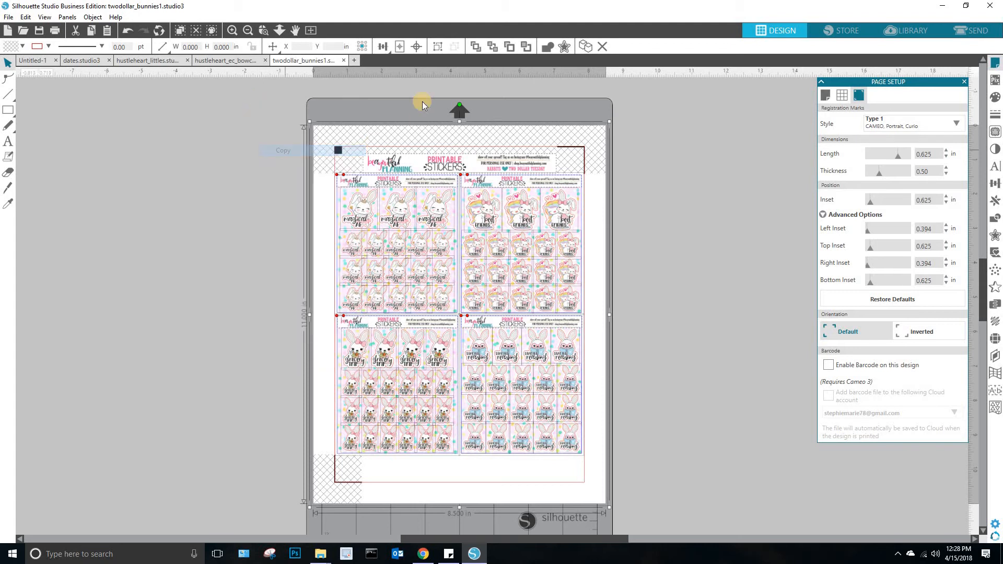
Create a new blank document and paste the copied bunny stickers in front.
click(355, 61)
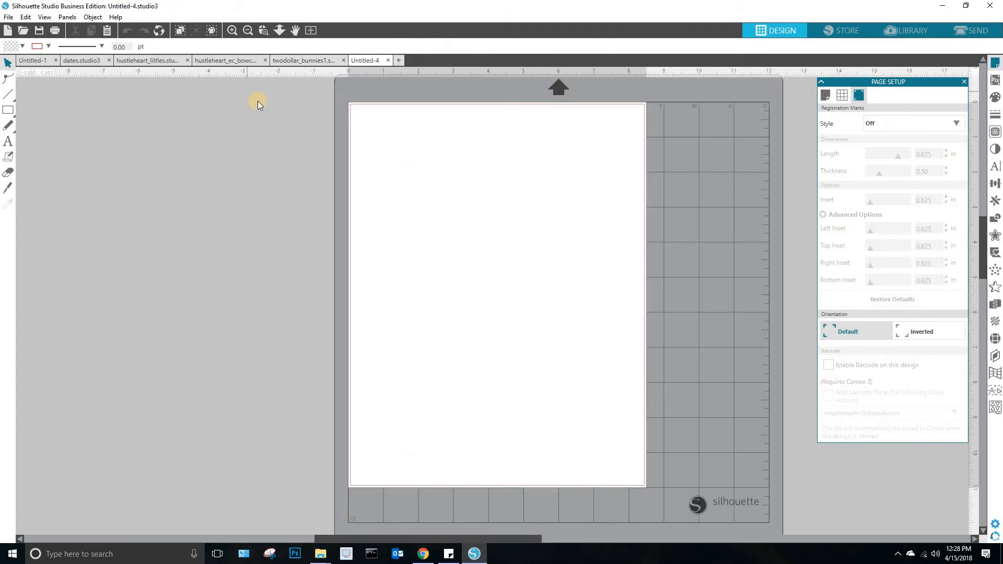
right_click(260, 100)
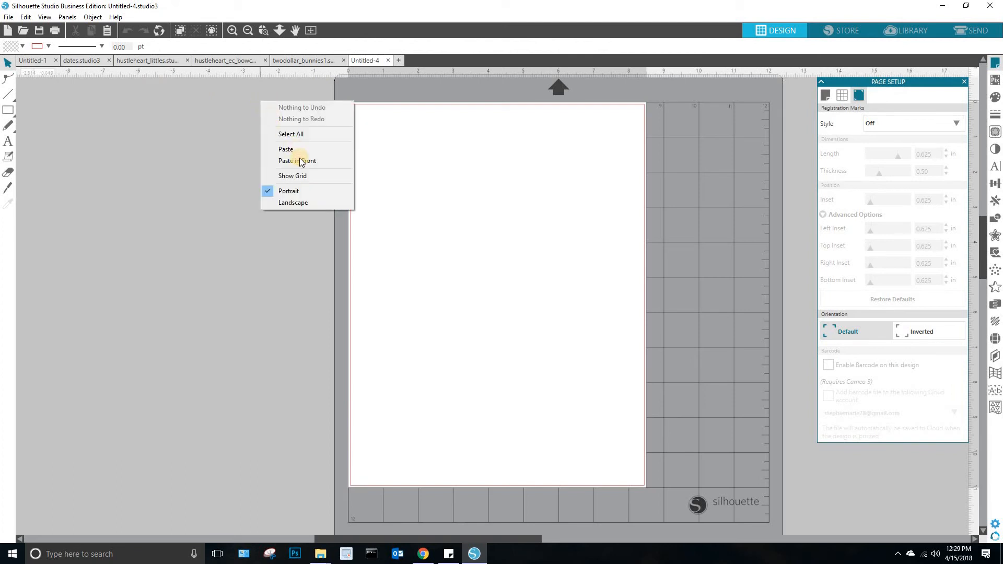
click(299, 158)
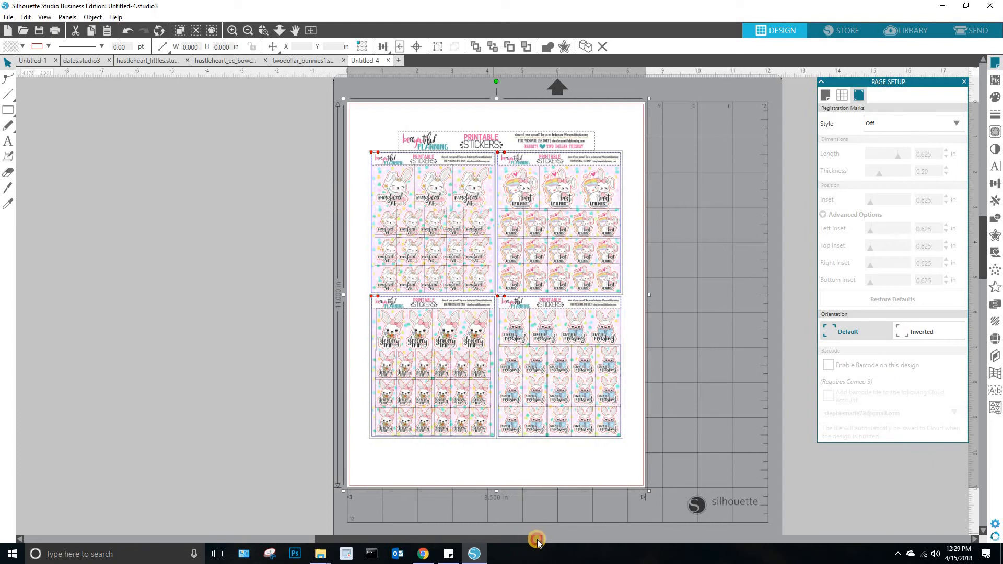
Set the new document's cutting mat to CAMEO 12 x 12 in.
drag(539, 542, 575, 542)
click(995, 65)
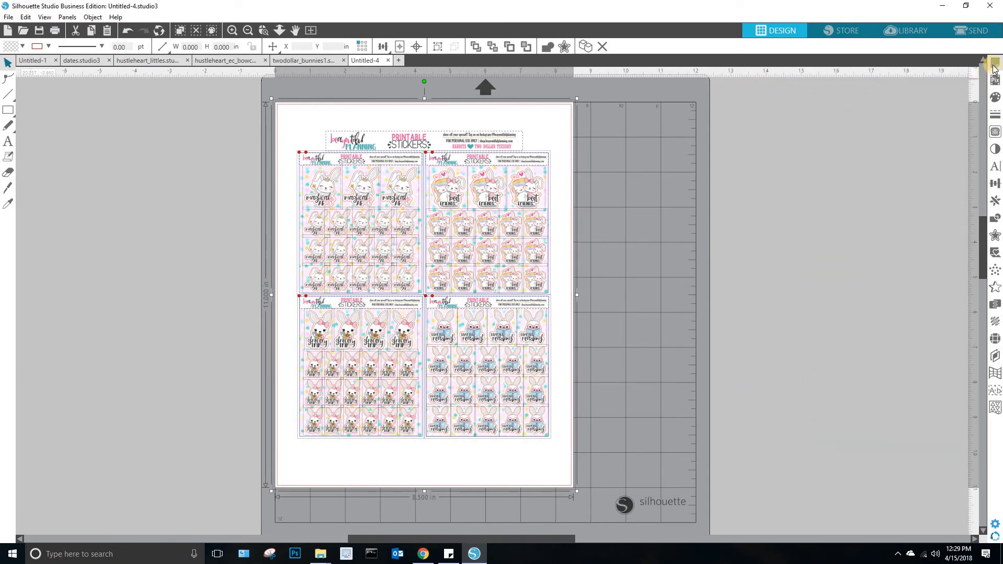
click(994, 65)
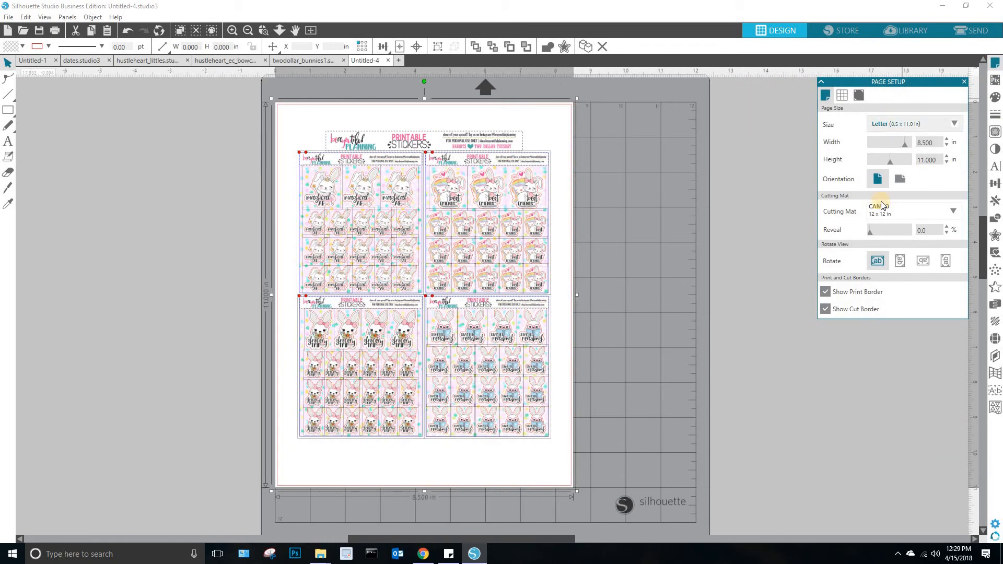
click(883, 208)
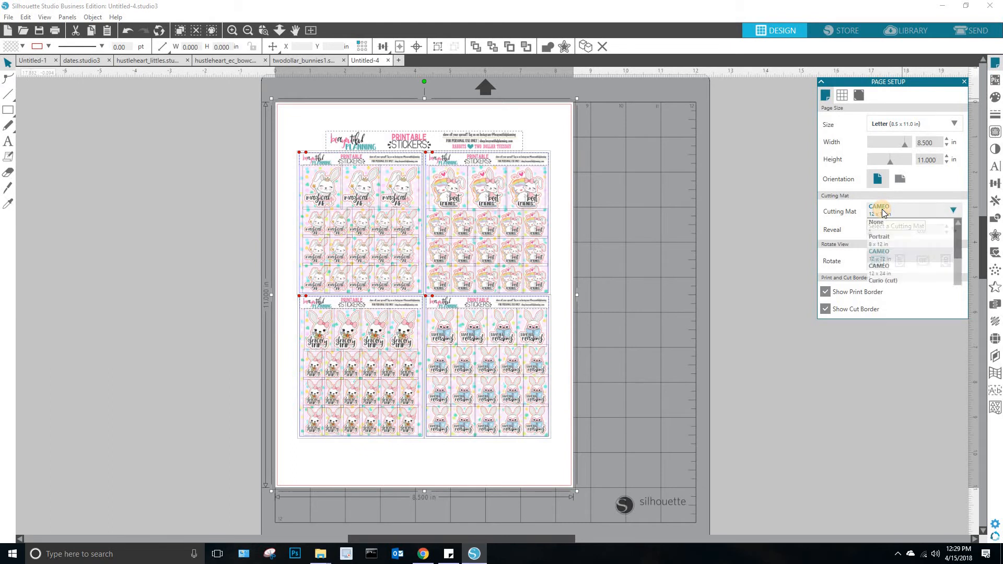
click(885, 258)
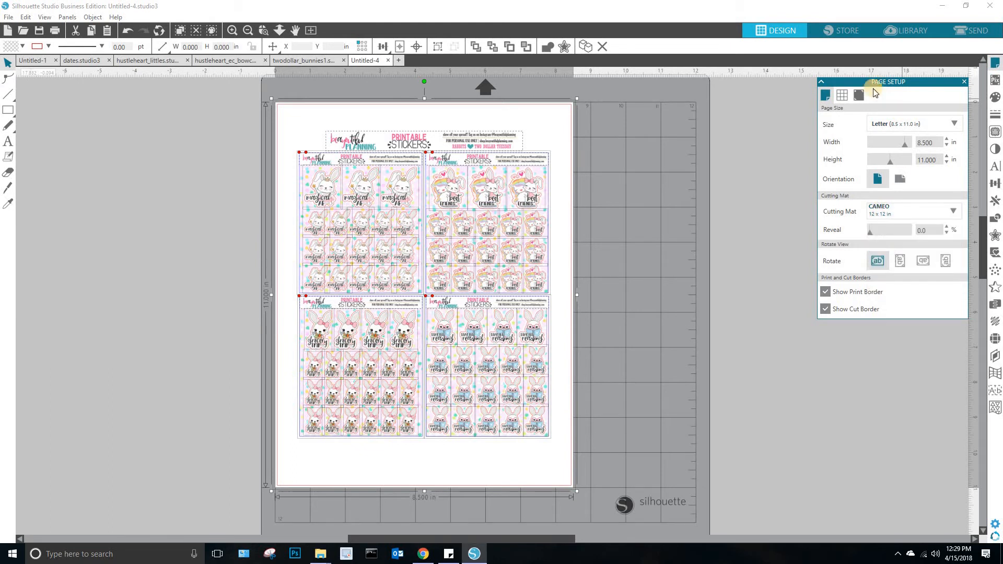
Turn on Type 1 (CAMEO, Portrait, Curio) registration marks for the new document.
click(860, 96)
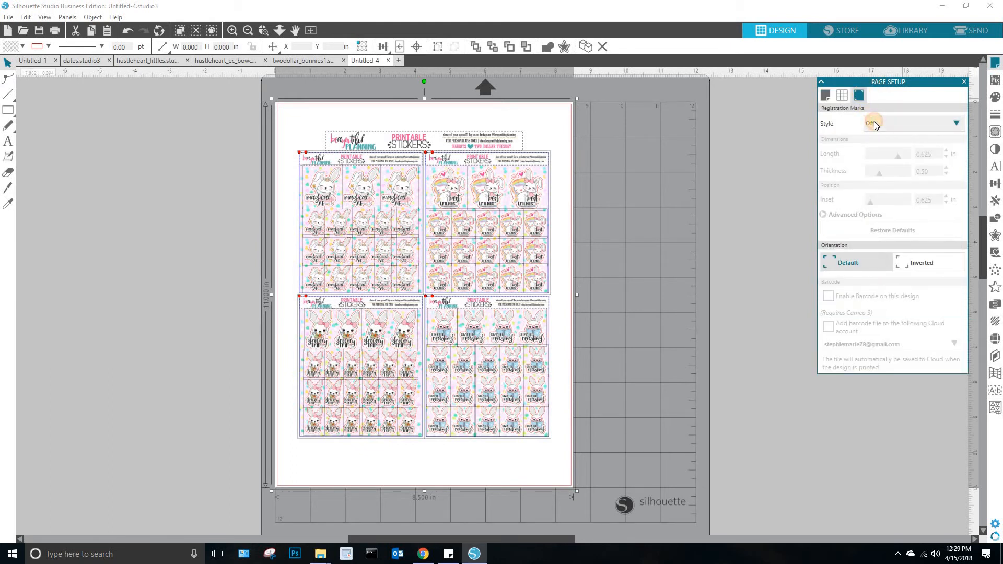
click(873, 121)
click(877, 149)
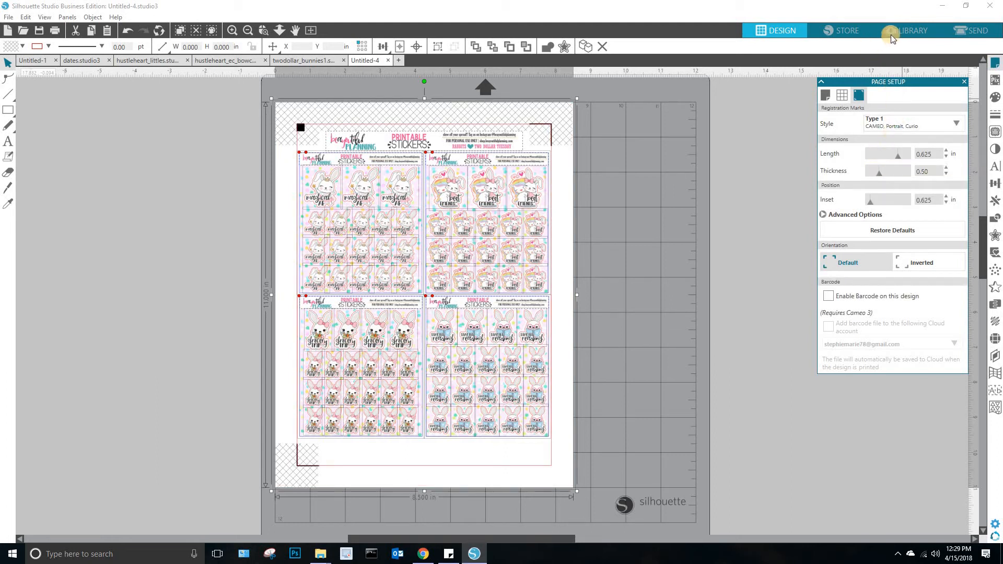
Open the new document's send settings and assign the cut actions by line color.
click(971, 30)
click(970, 30)
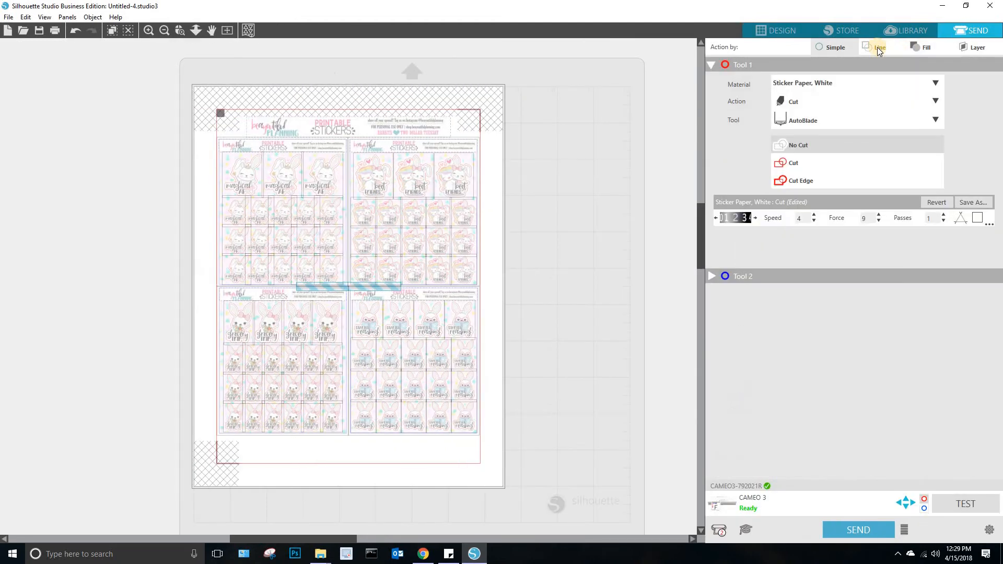
click(877, 48)
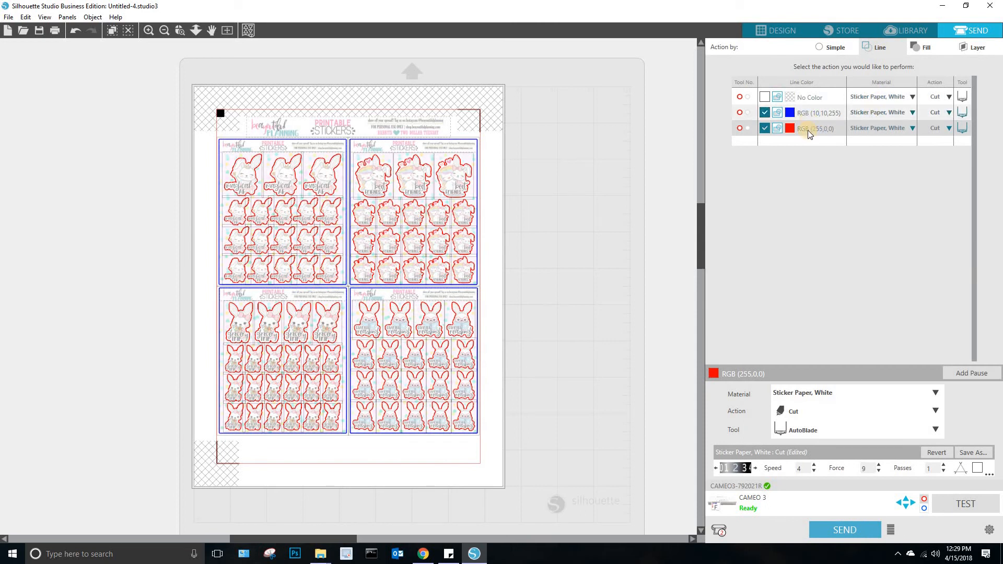
Move the red RGB (255,0,0) lines to the start of the cut order and set the blue lines' material to Cardstock, Plain.
drag(817, 107, 810, 99)
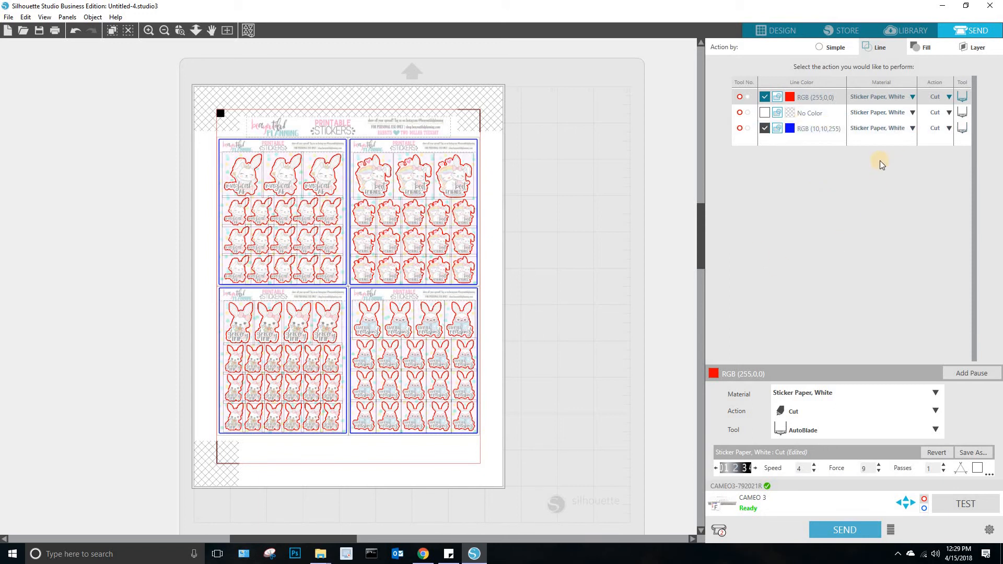
click(880, 130)
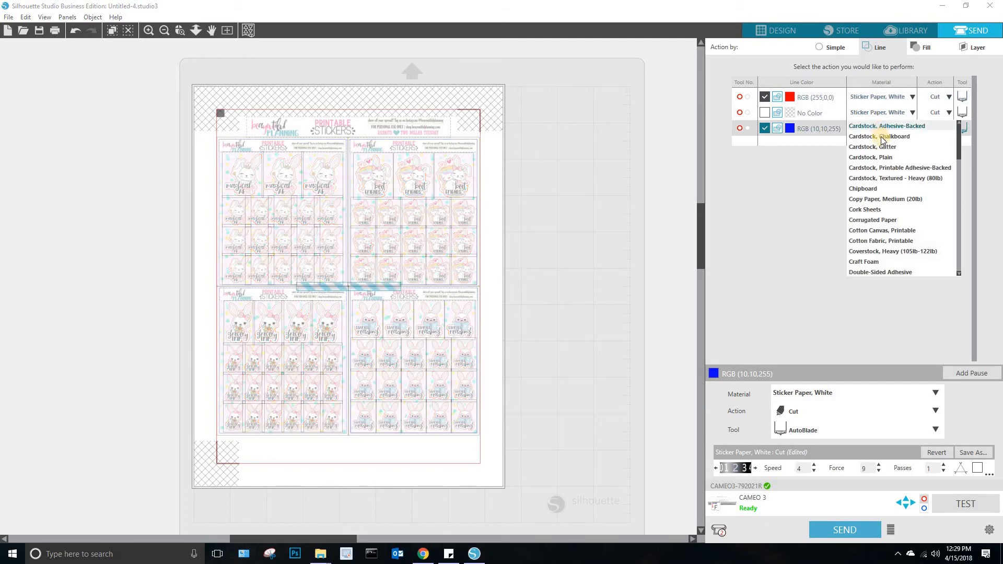
click(883, 157)
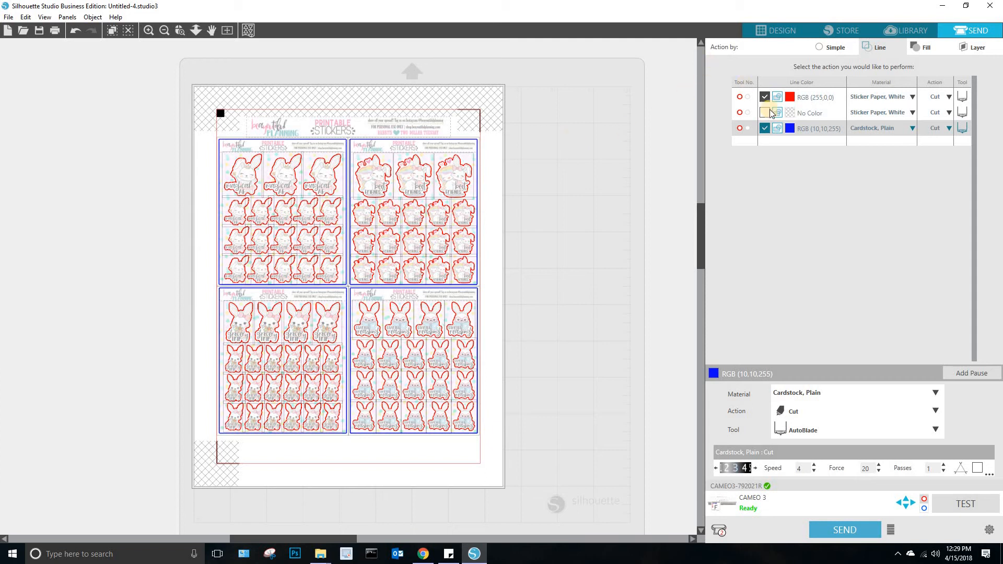
Exclude the blue RGB (10,10,255) lines from cutting and delete them all from the design by selecting their line color.
click(764, 128)
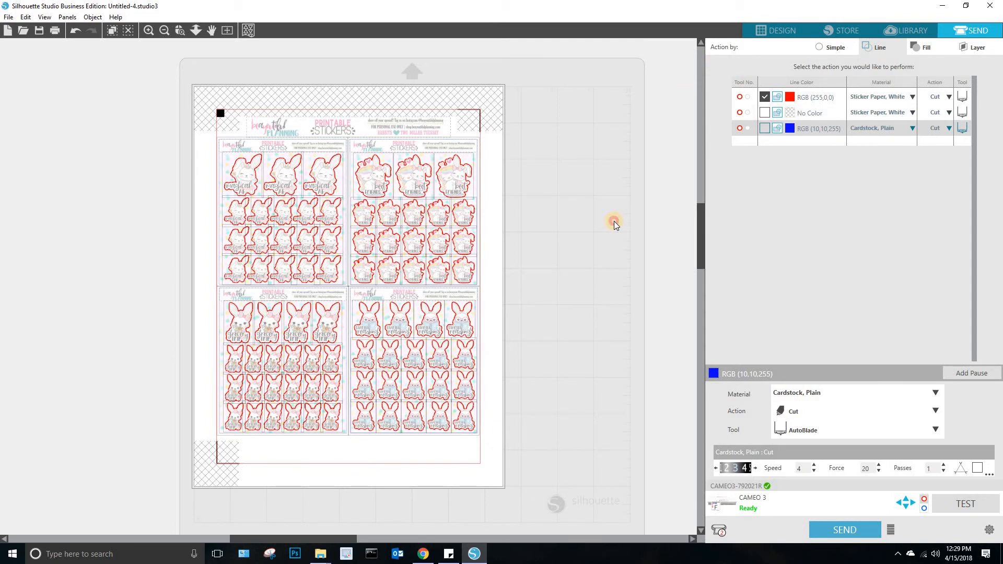
click(771, 33)
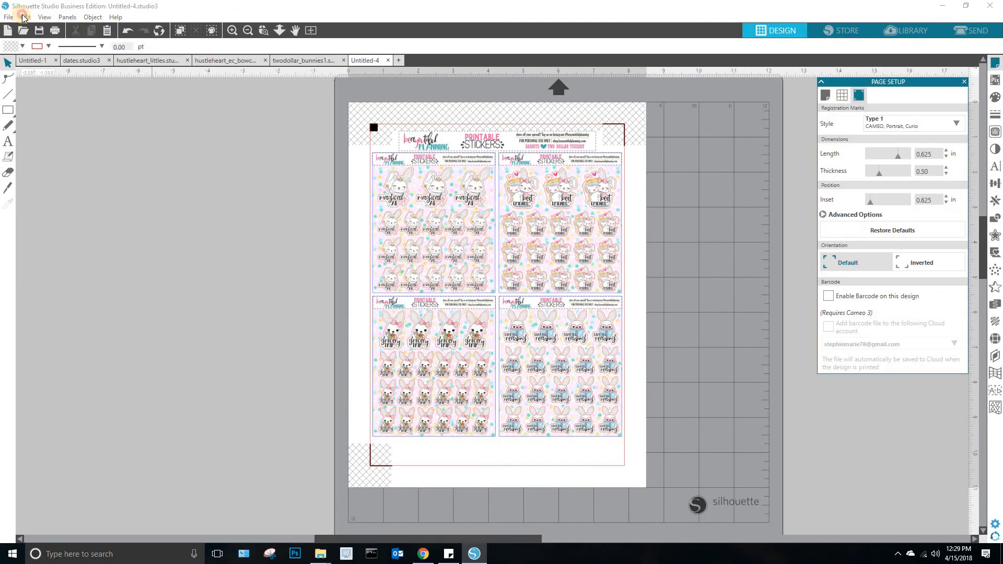
click(24, 17)
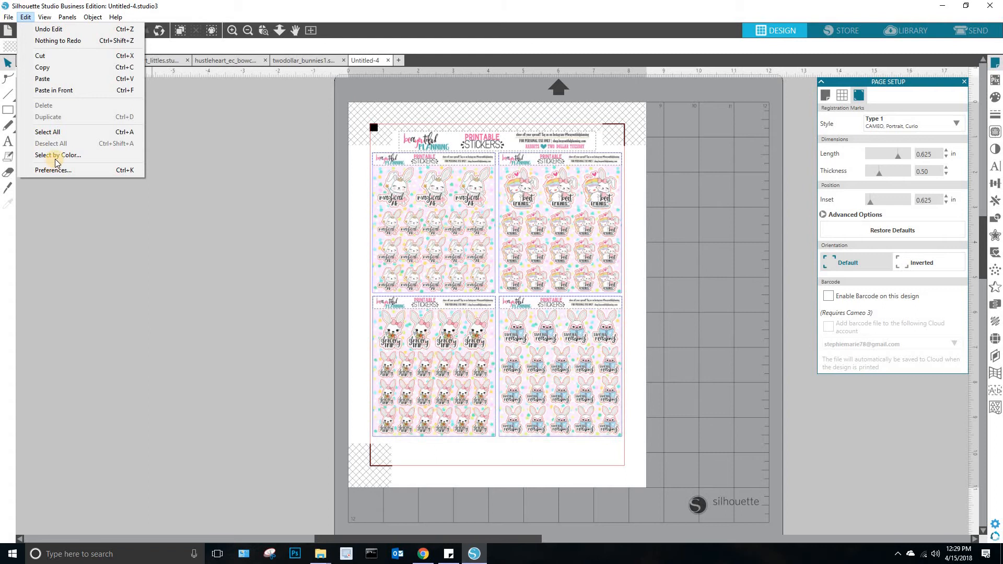
click(55, 158)
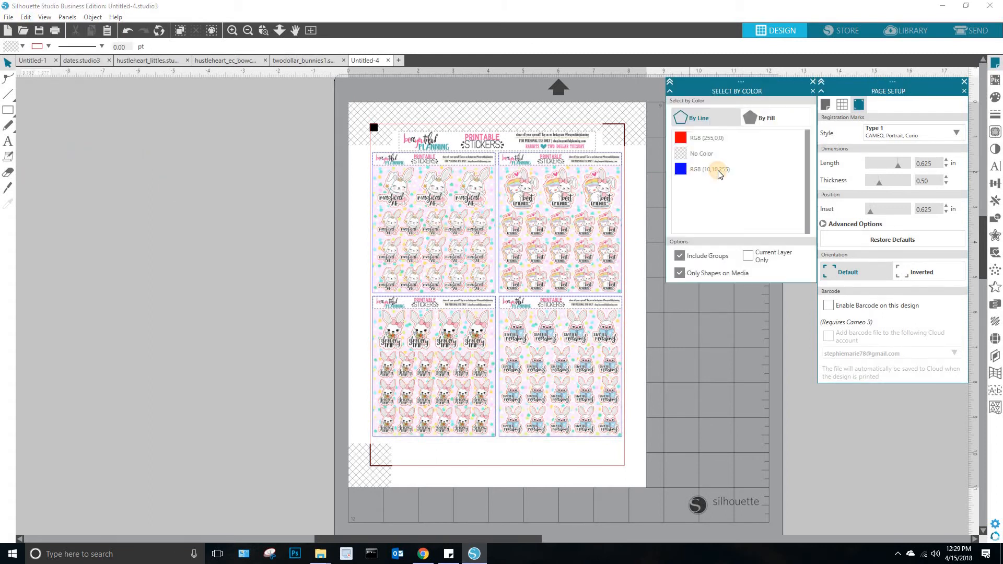
click(718, 171)
key(Delete)
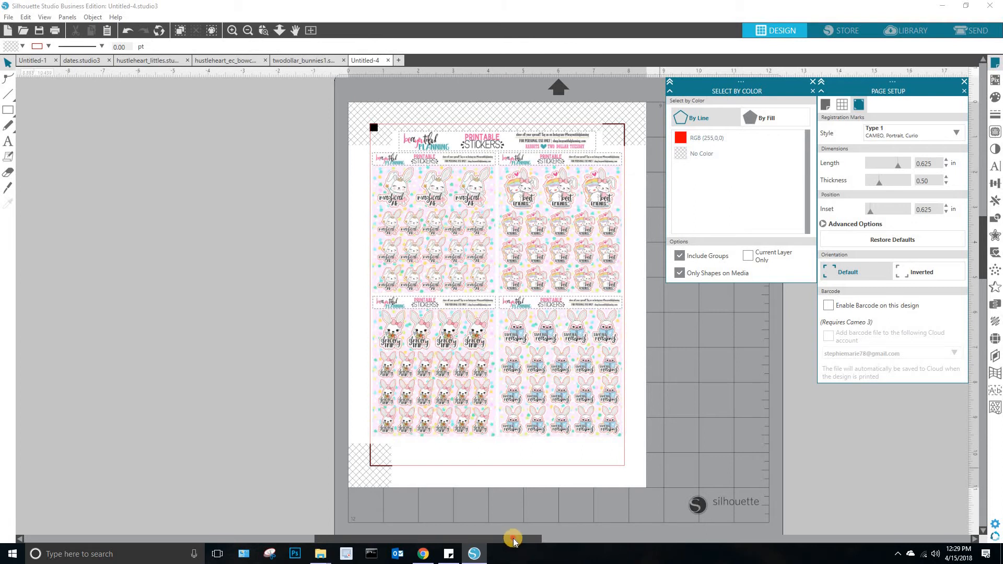
drag(536, 538, 615, 250)
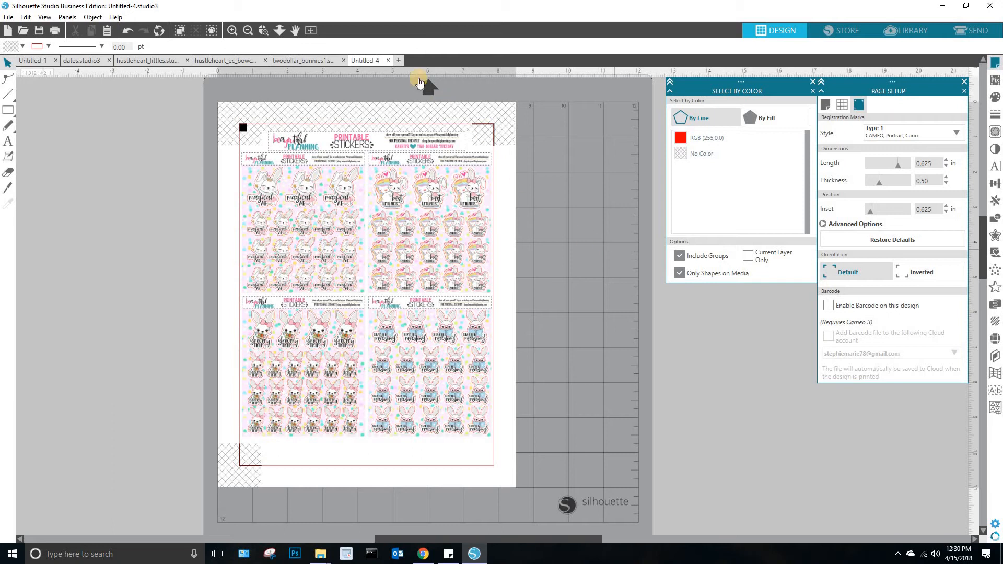
Open the sticker kit files april_ec1, april_ec1_blank and april_ec2.
click(399, 61)
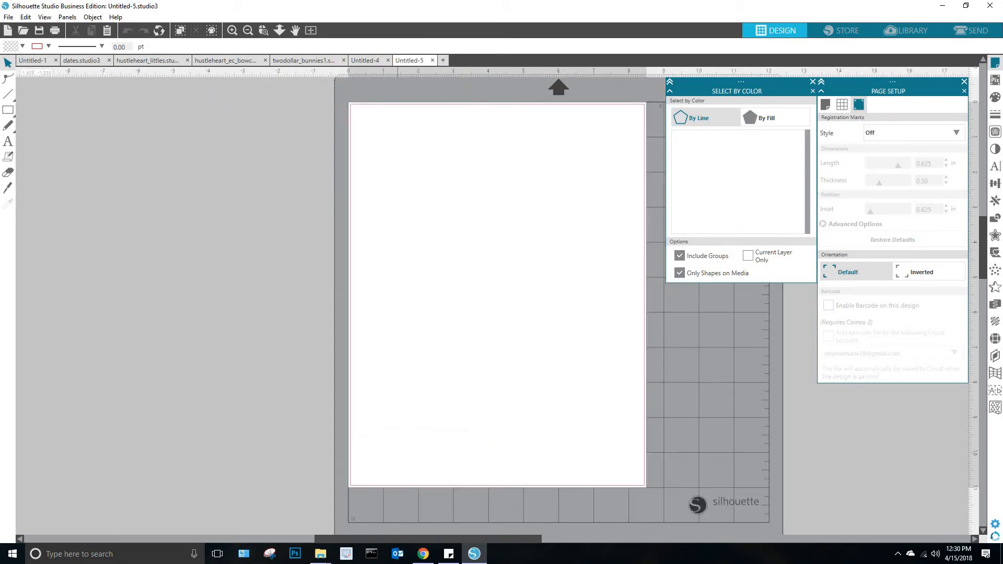
click(433, 61)
click(226, 62)
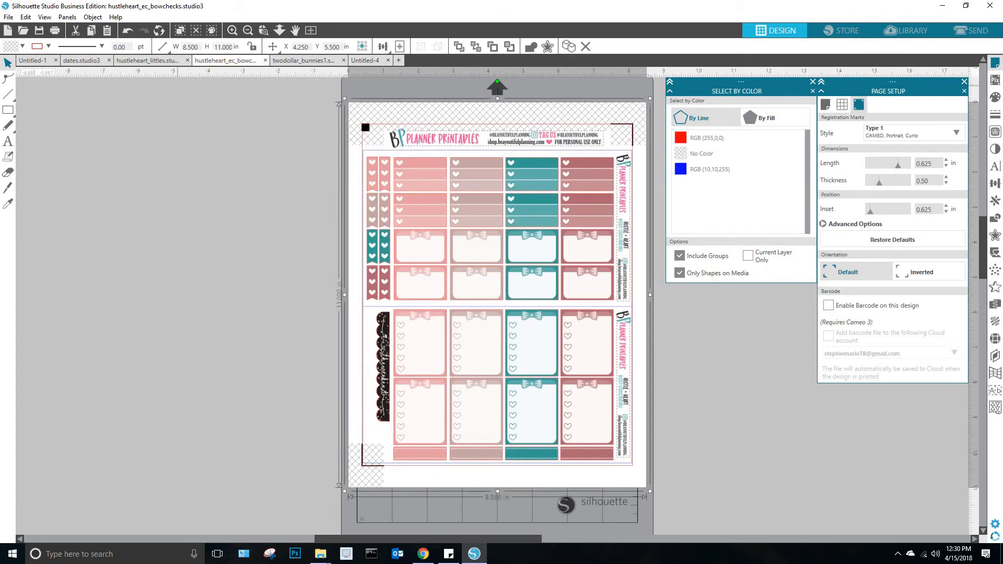
key(alt+Tab)
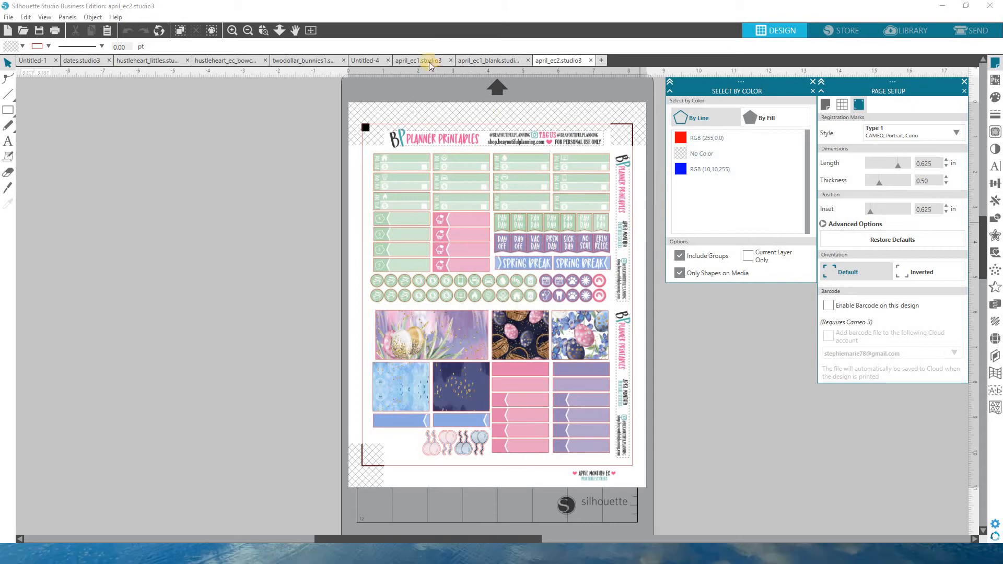
Close the Untitled-4, twodollar_bunnies1 and hustleheart_ec_bowchecks documents without saving their changes.
click(387, 61)
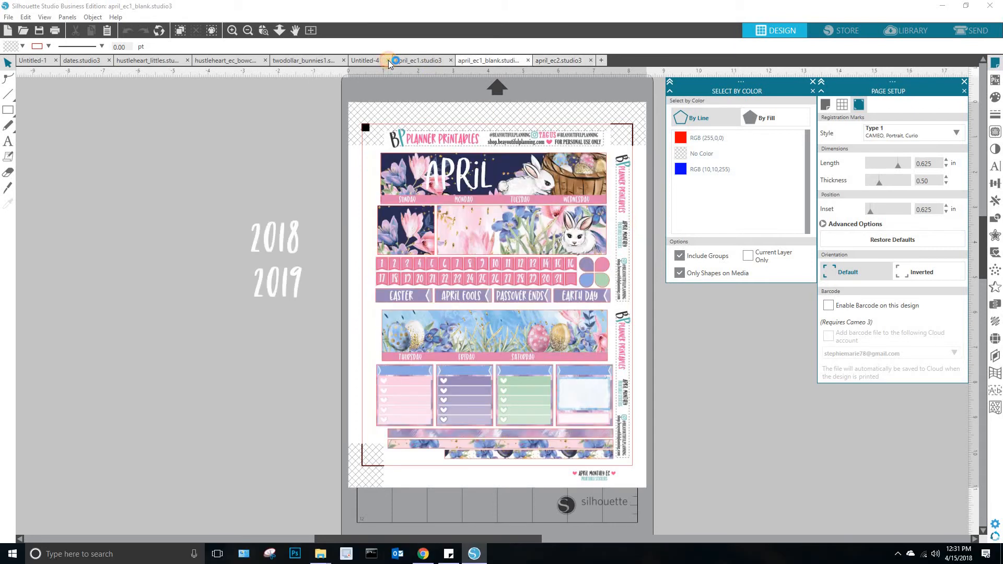
click(579, 193)
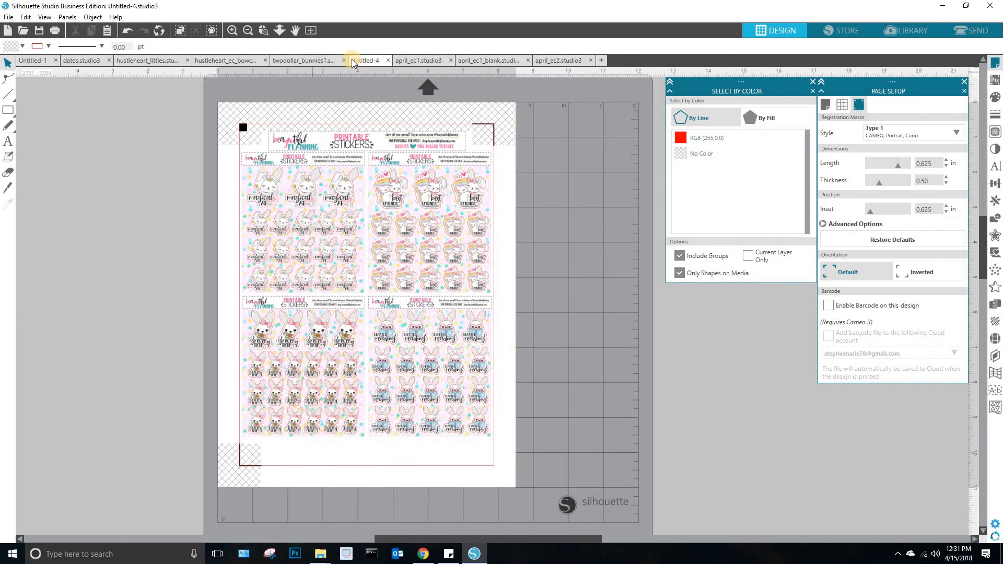
click(389, 61)
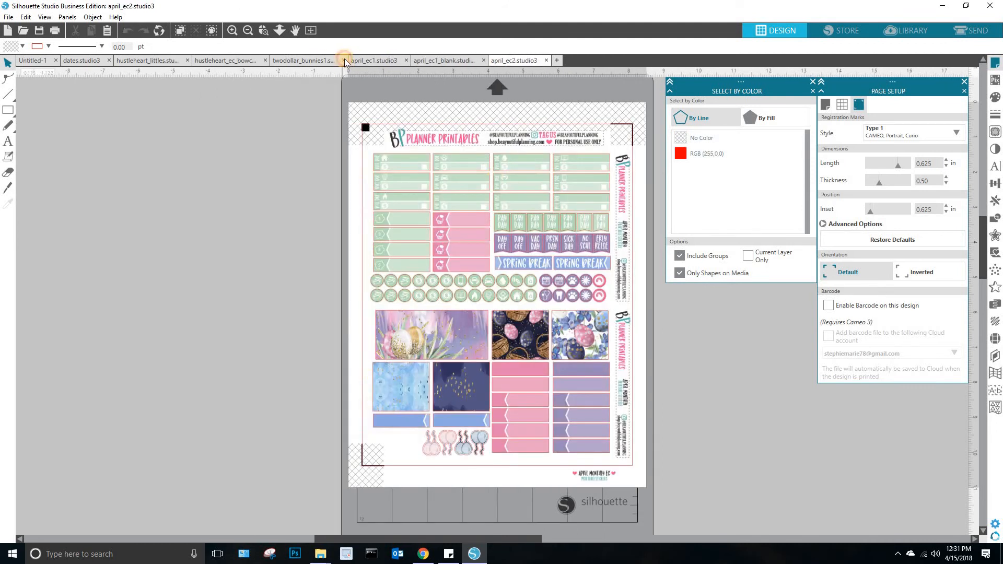
click(344, 60)
click(577, 196)
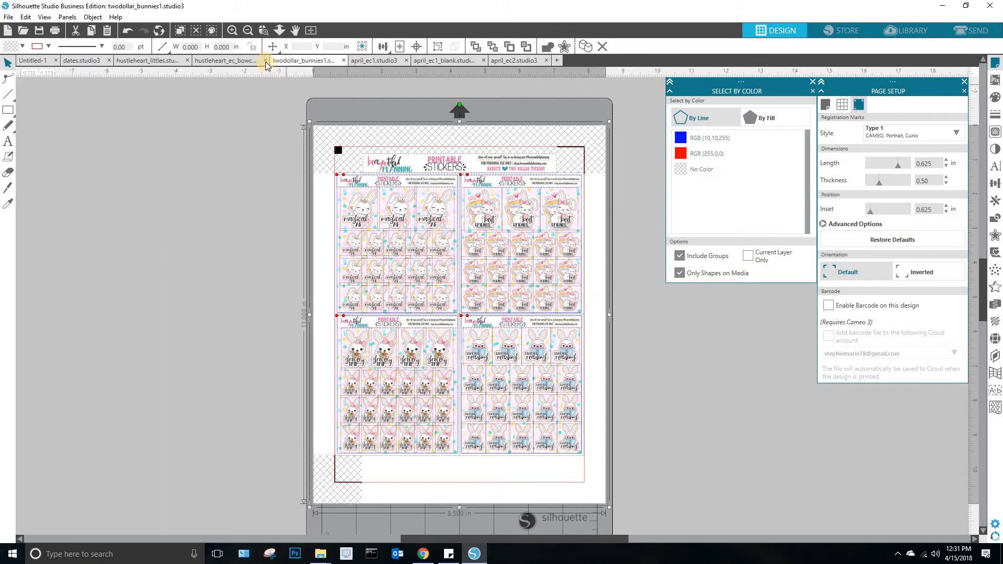
click(265, 60)
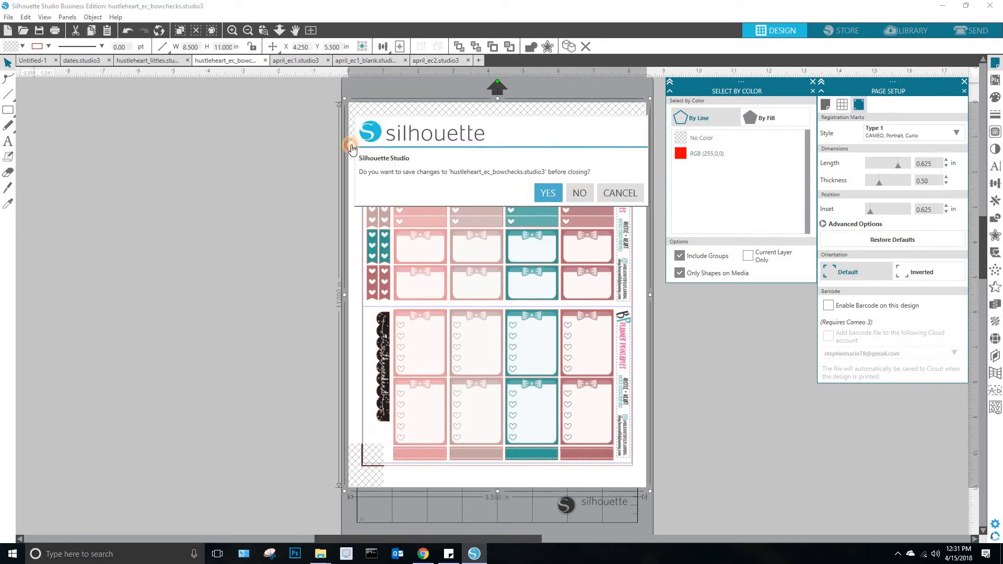
key(Escape)
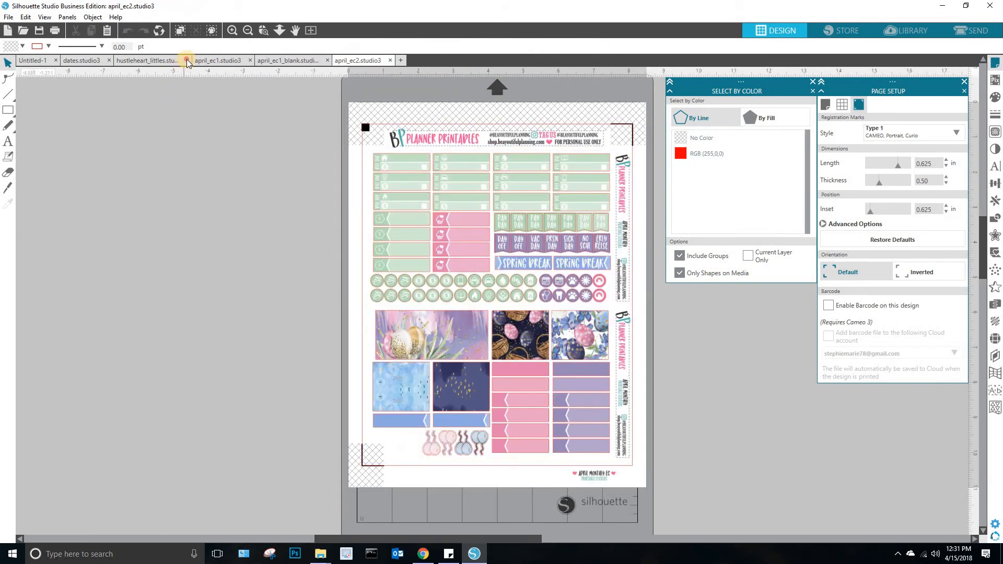
Close the hustleheart_littles and dates documents without saving their changes.
click(187, 59)
click(577, 197)
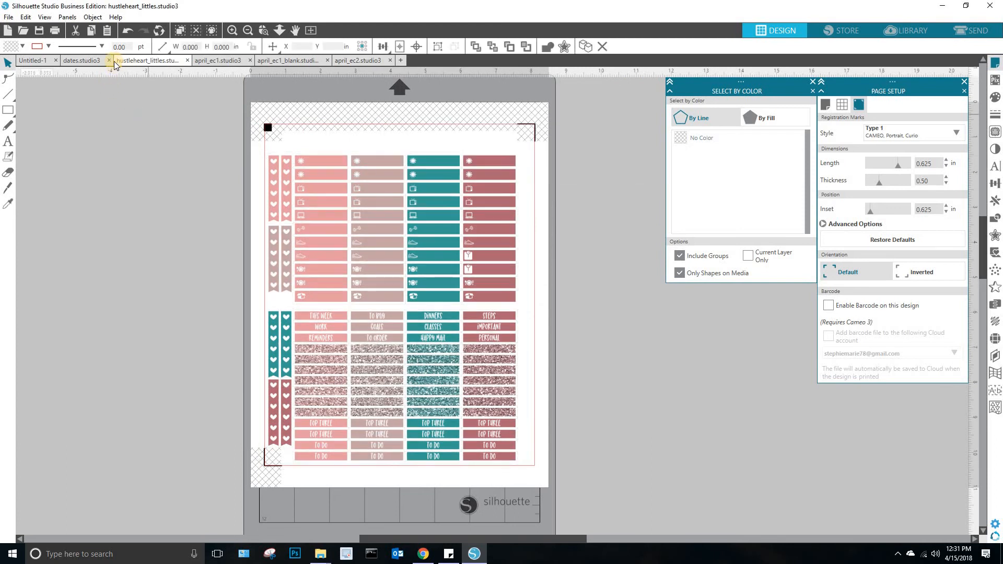
click(109, 61)
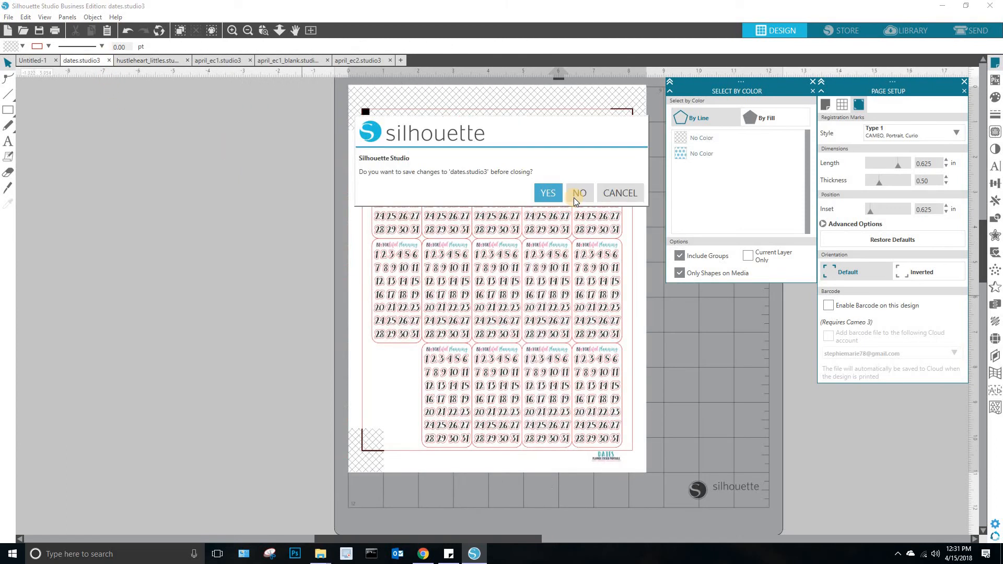
click(578, 193)
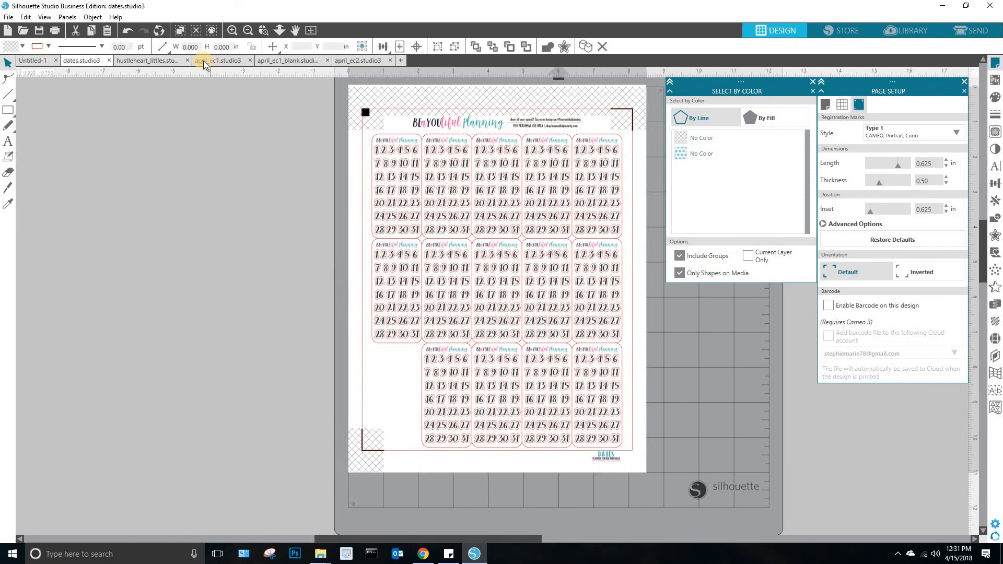
click(109, 61)
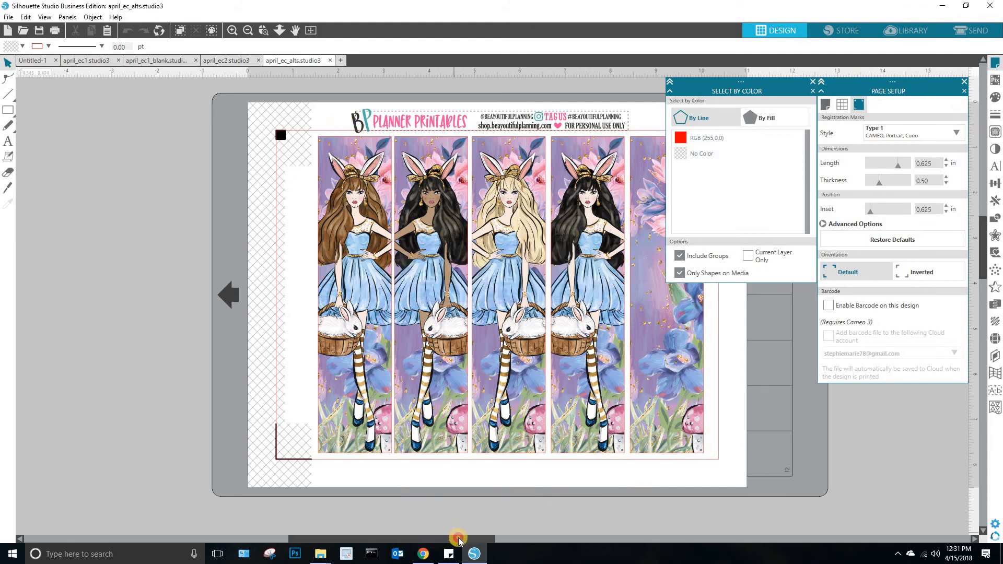
Select everything in april_ec_alts and crop the artwork to its cut lines with the Crop modify operation.
drag(458, 538, 518, 542)
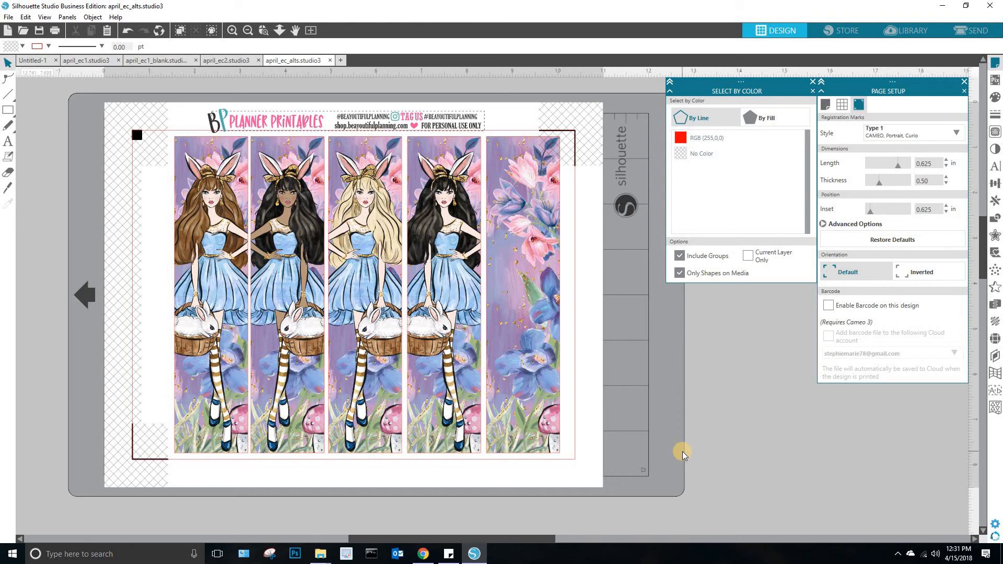
right_click(617, 104)
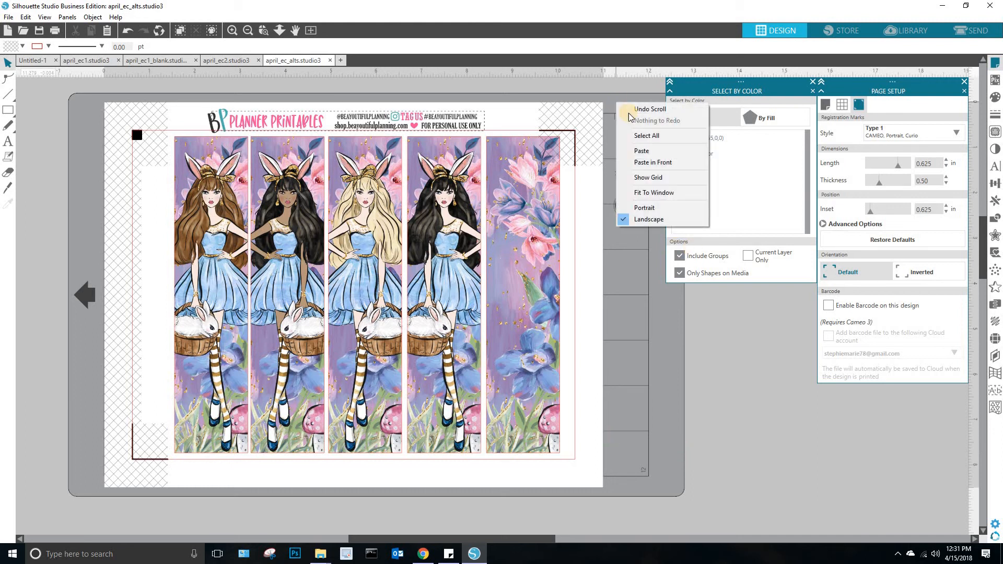
click(652, 137)
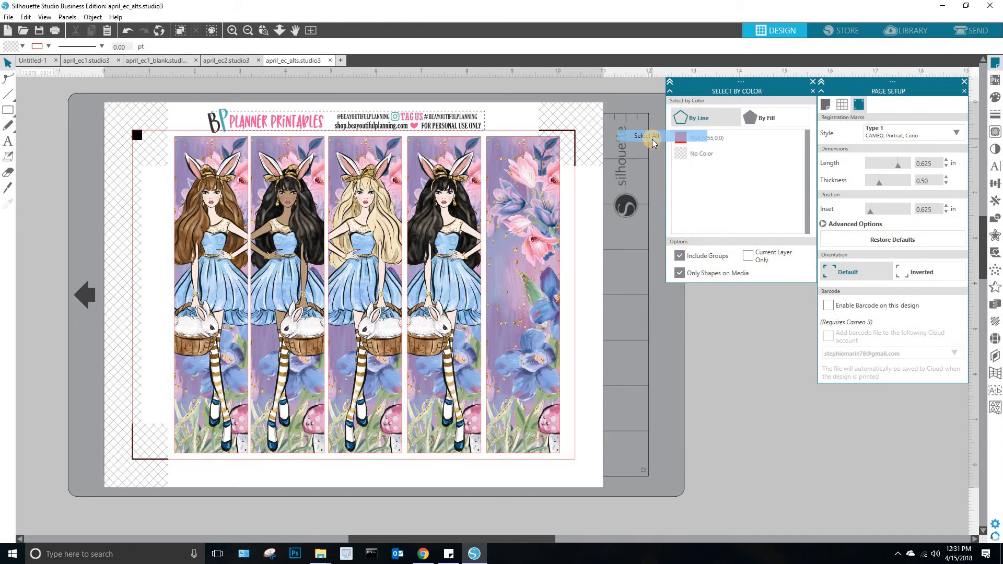
click(963, 91)
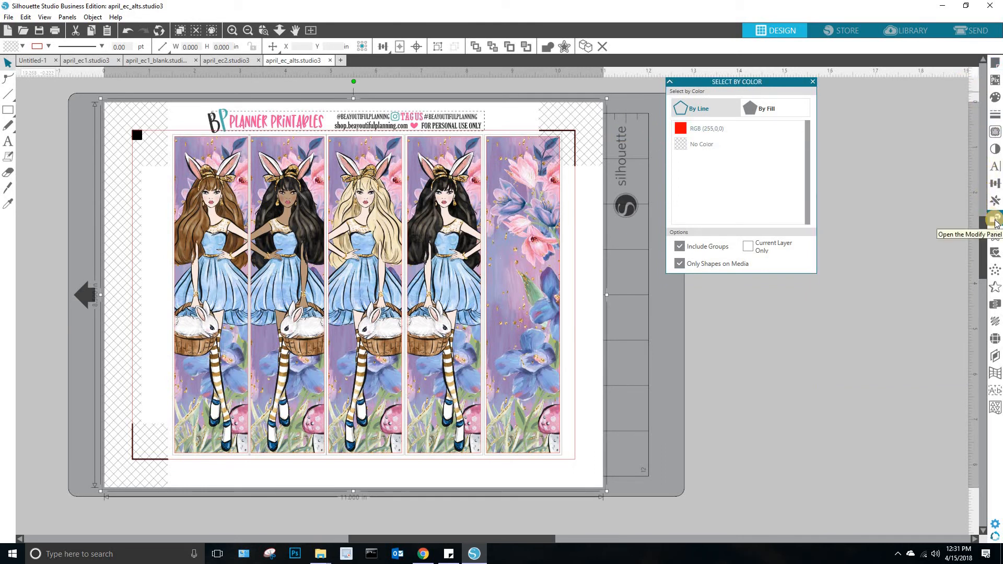
click(995, 219)
click(908, 353)
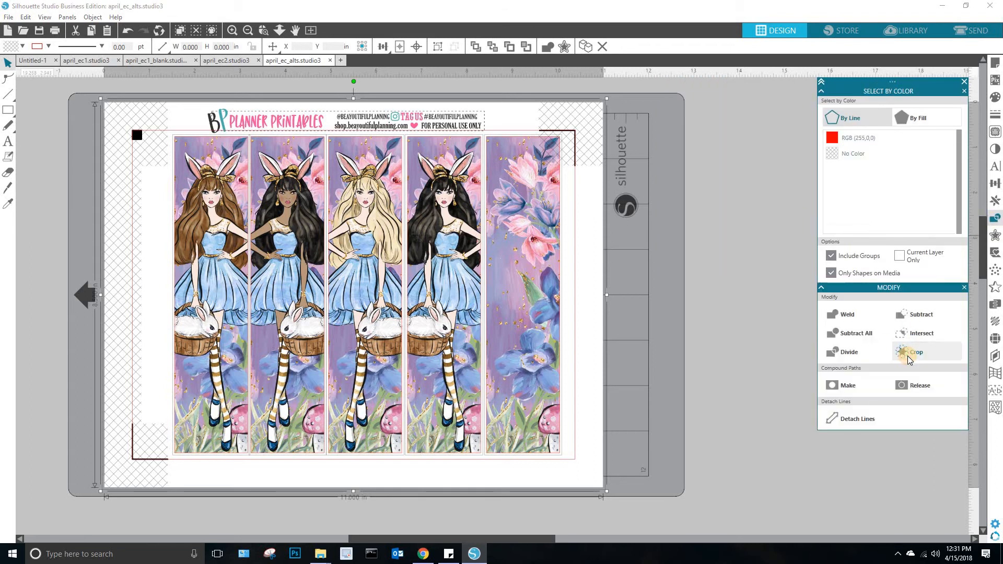
click(300, 111)
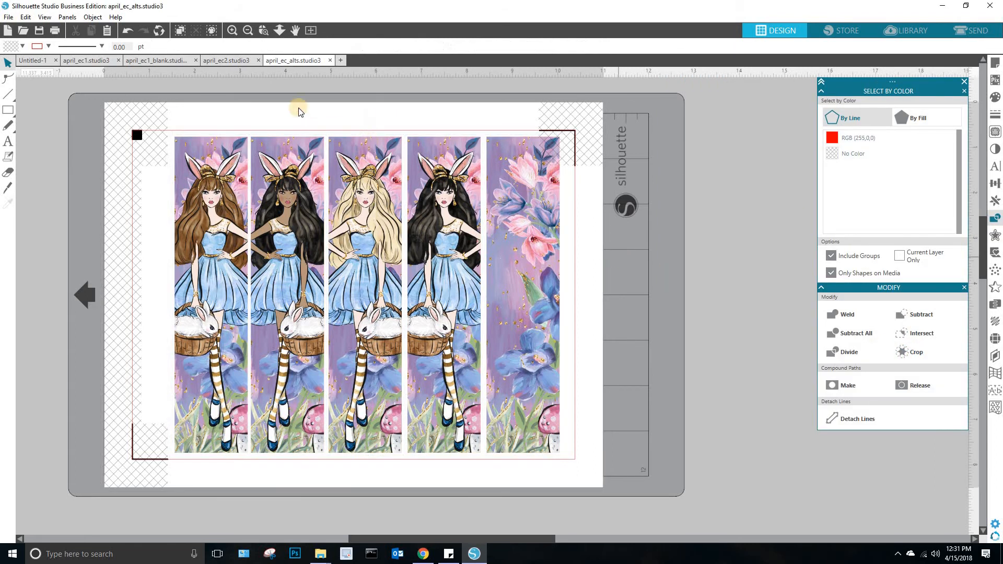
Switch to the april_ec1 document, select everything on the page and crop the artwork to its cut lines.
click(244, 60)
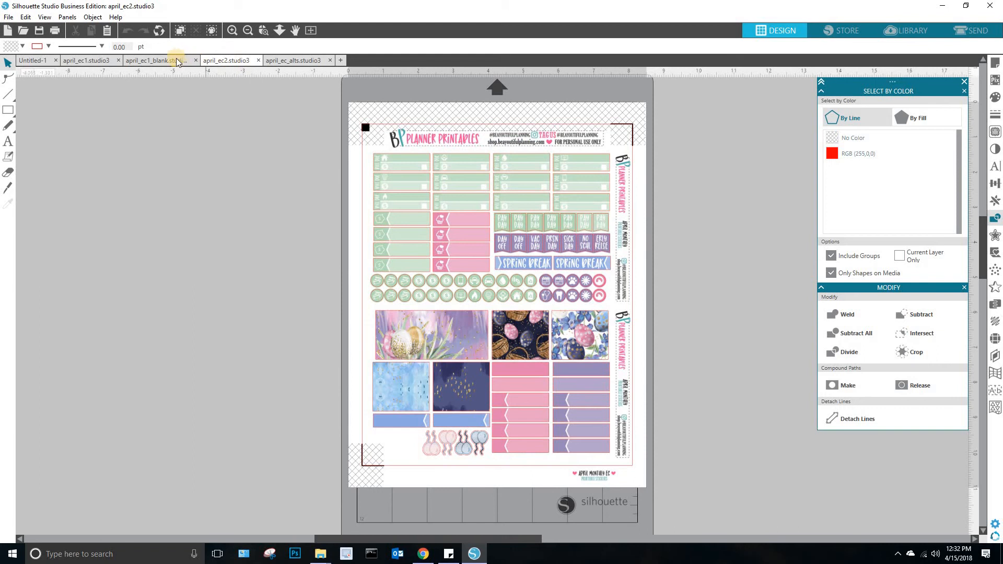
click(91, 62)
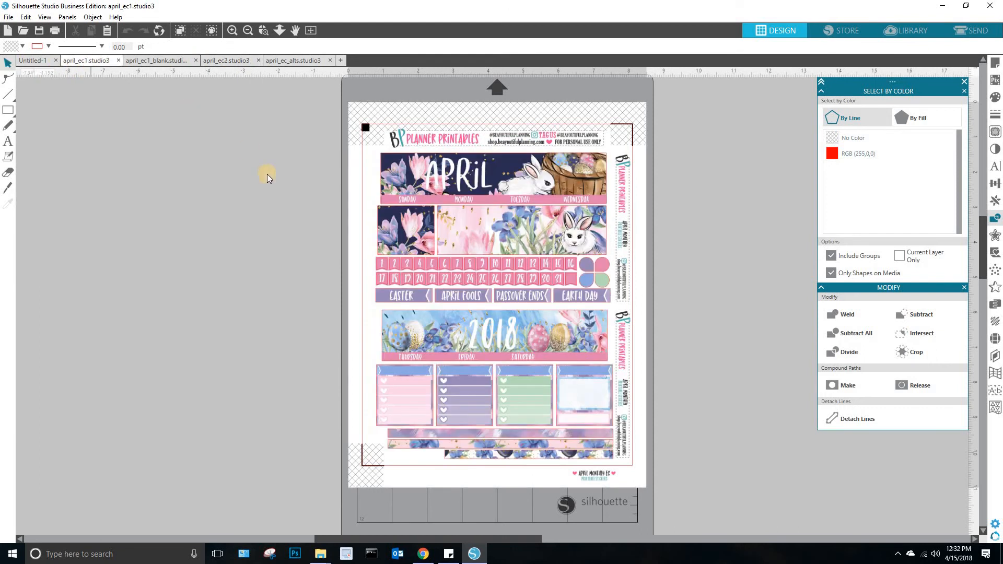
right_click(698, 99)
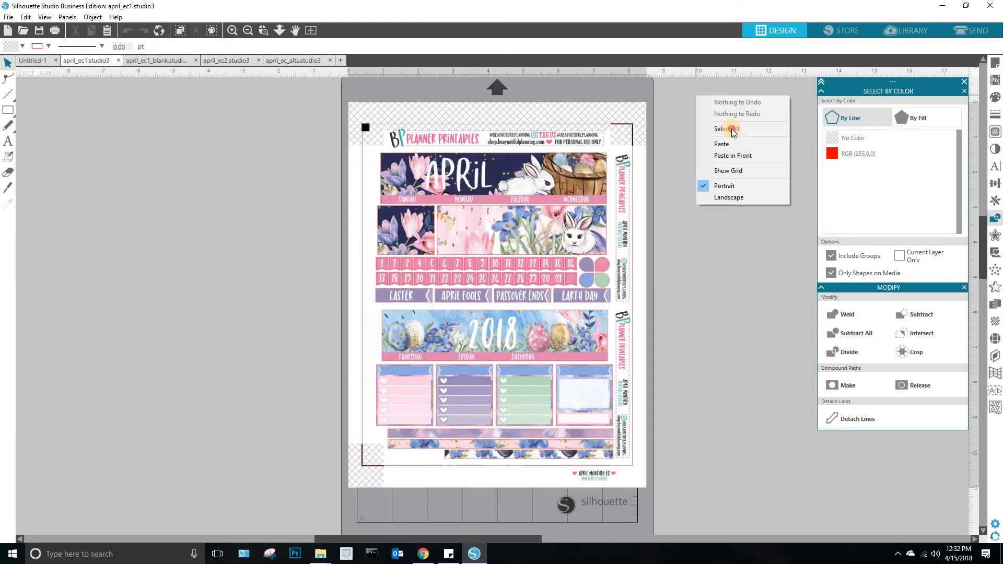
click(705, 127)
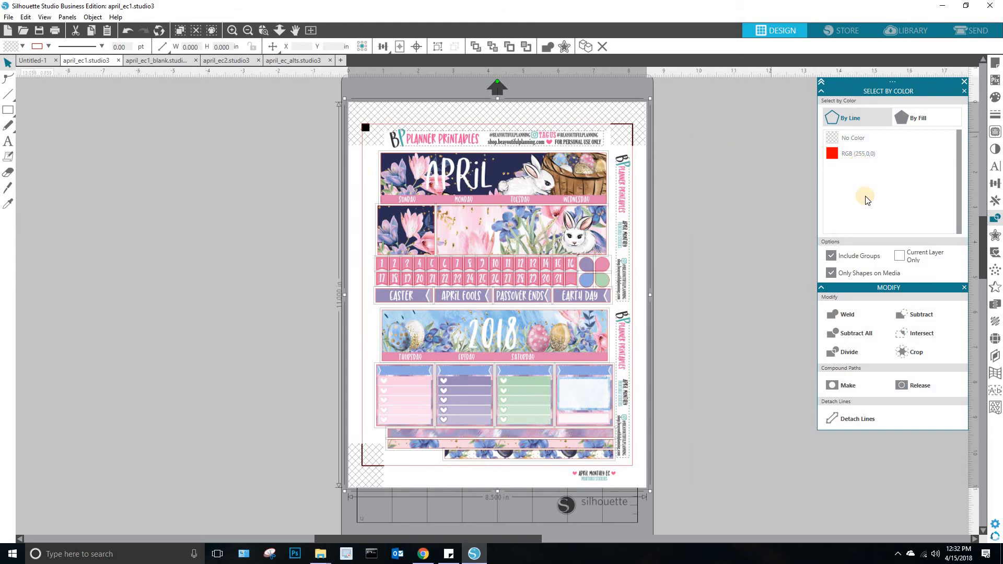
click(913, 351)
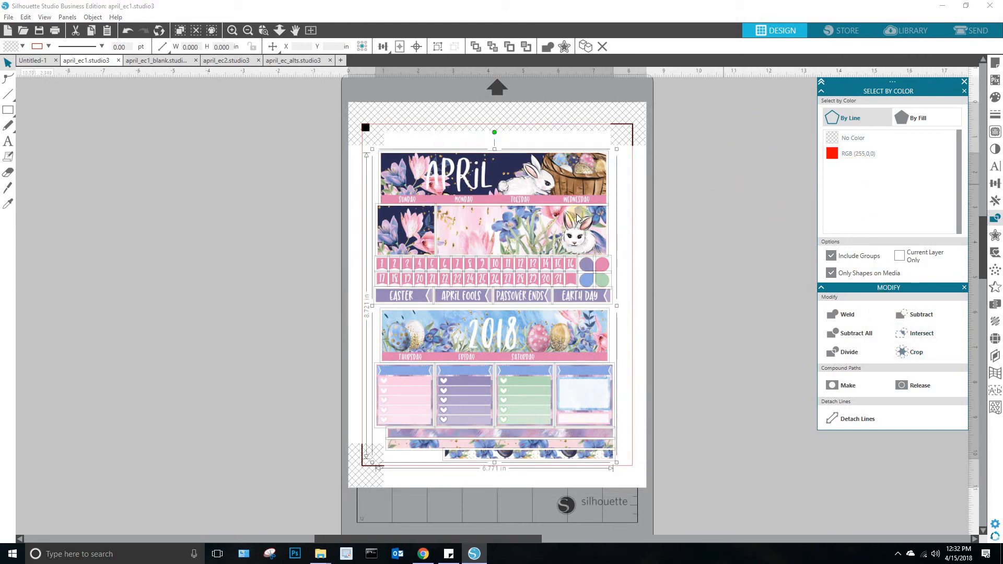
click(717, 184)
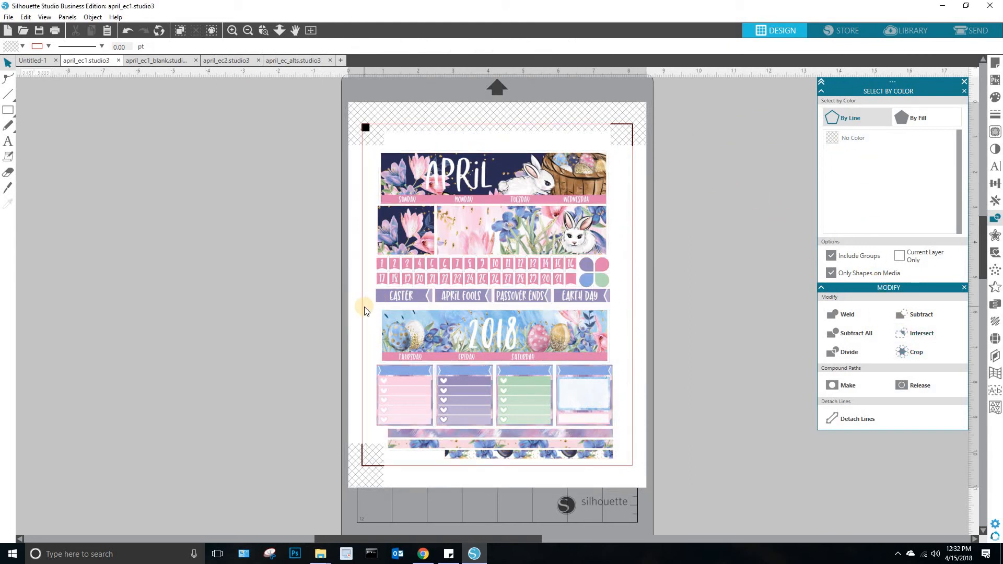
drag(493, 544, 562, 544)
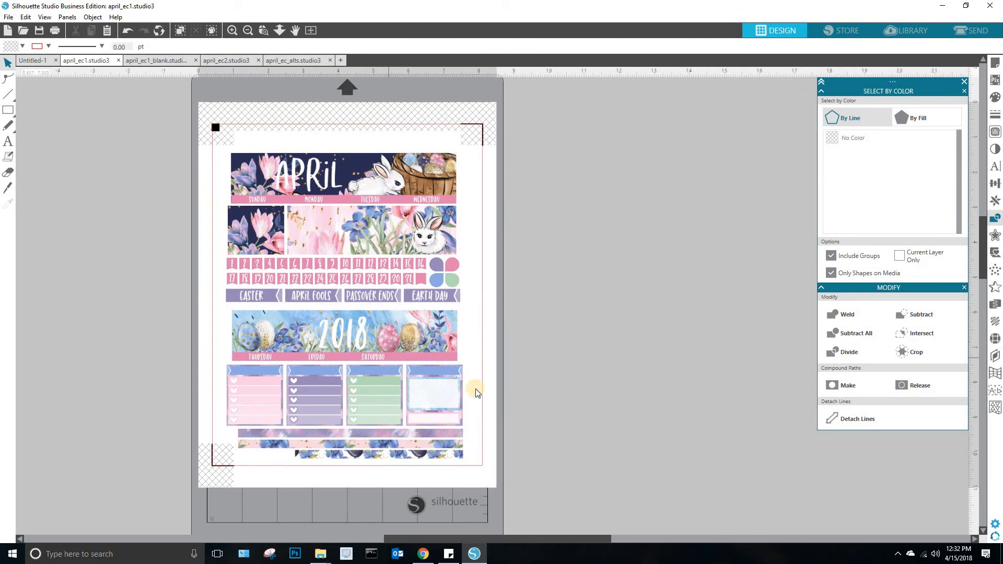
Move the checklist-box row off the april_ec1 page and paste in the leftmost brown-haired girl sticker, cut from april_ec_alts, beside the page.
click(245, 388)
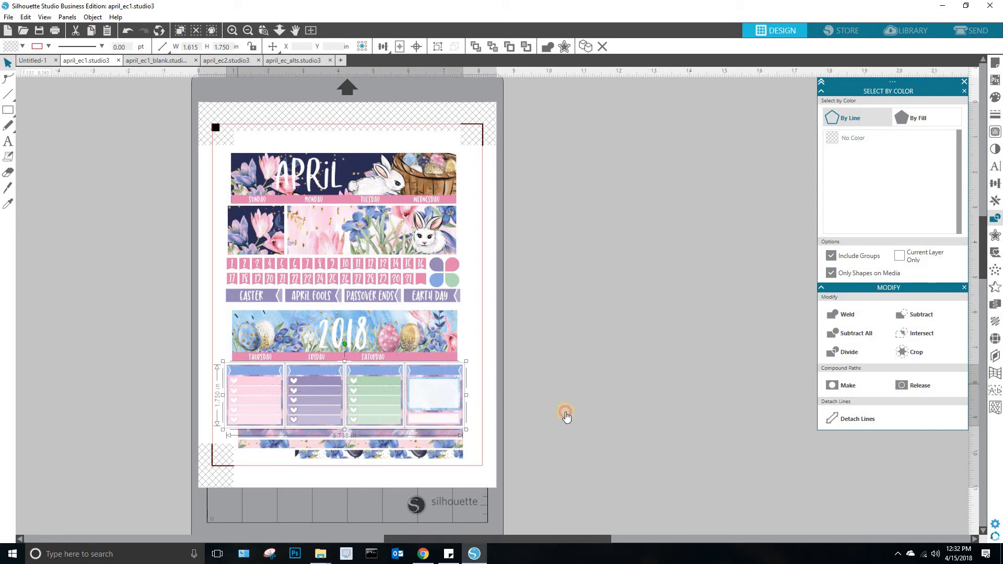
drag(565, 412, 567, 381)
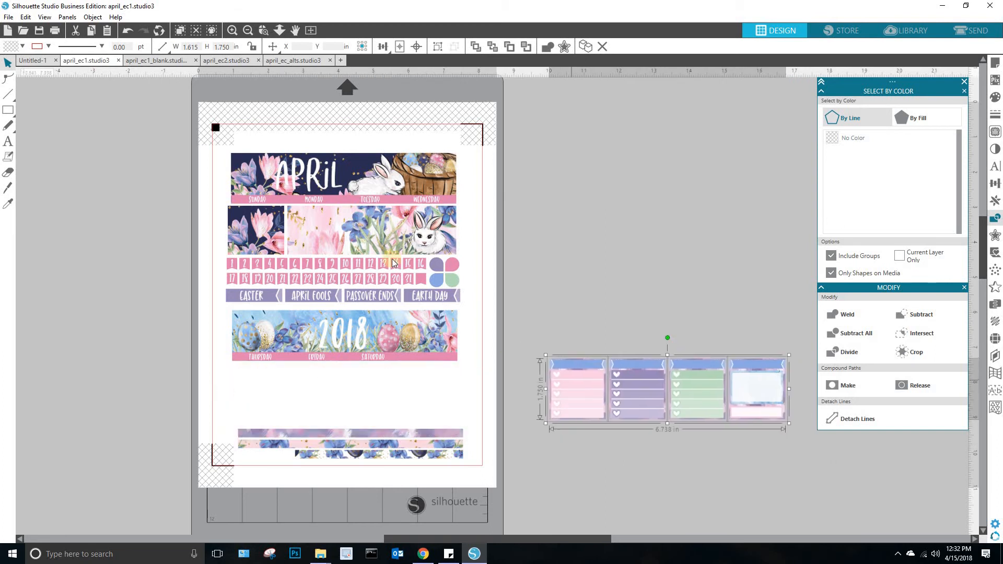
click(310, 61)
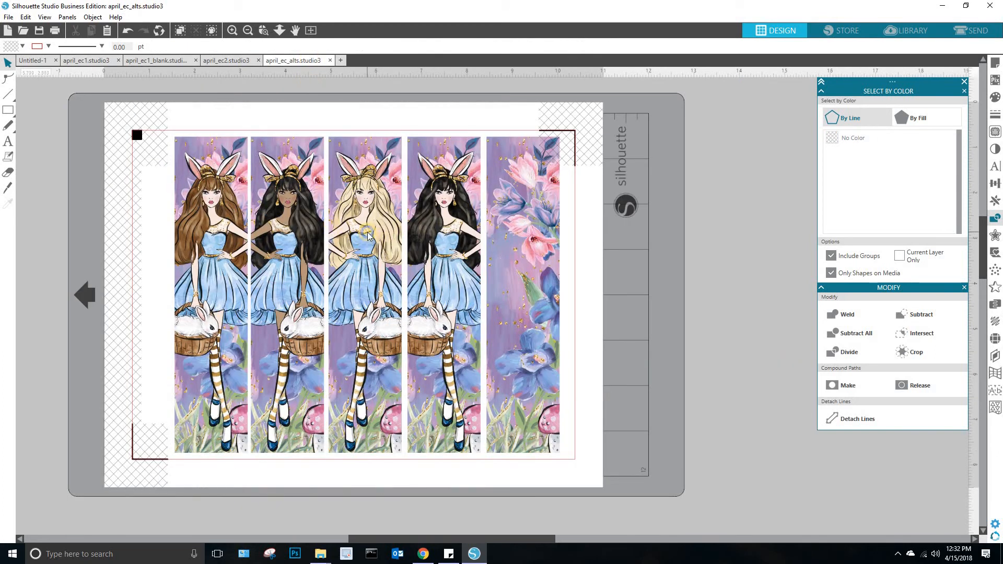
right_click(367, 235)
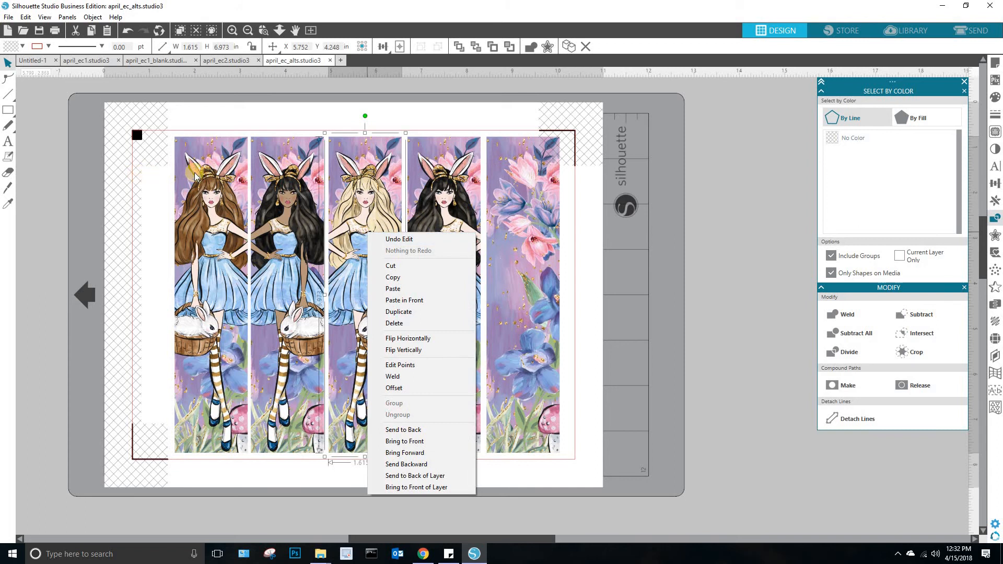
right_click(196, 176)
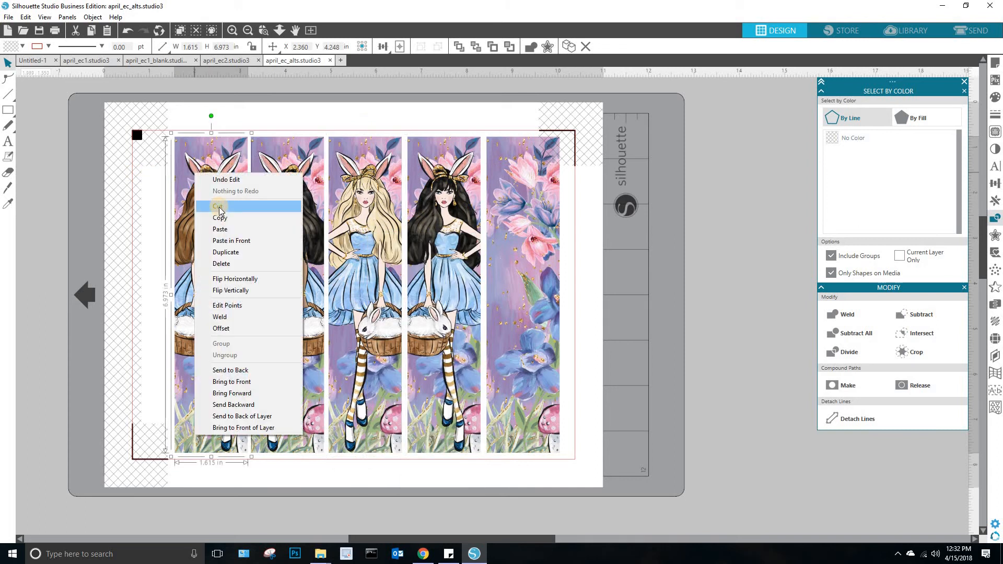
click(219, 206)
click(86, 61)
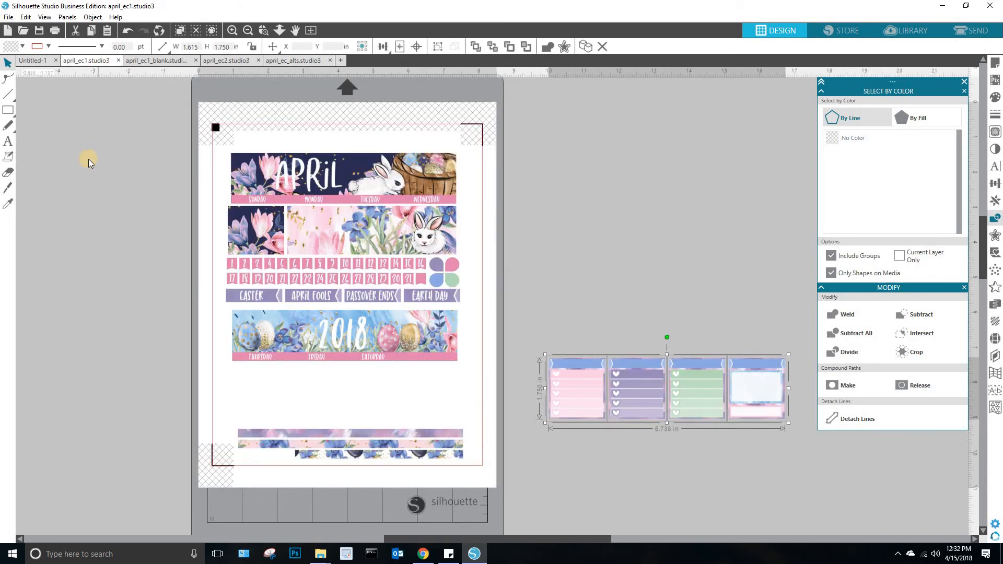
right_click(90, 135)
click(118, 182)
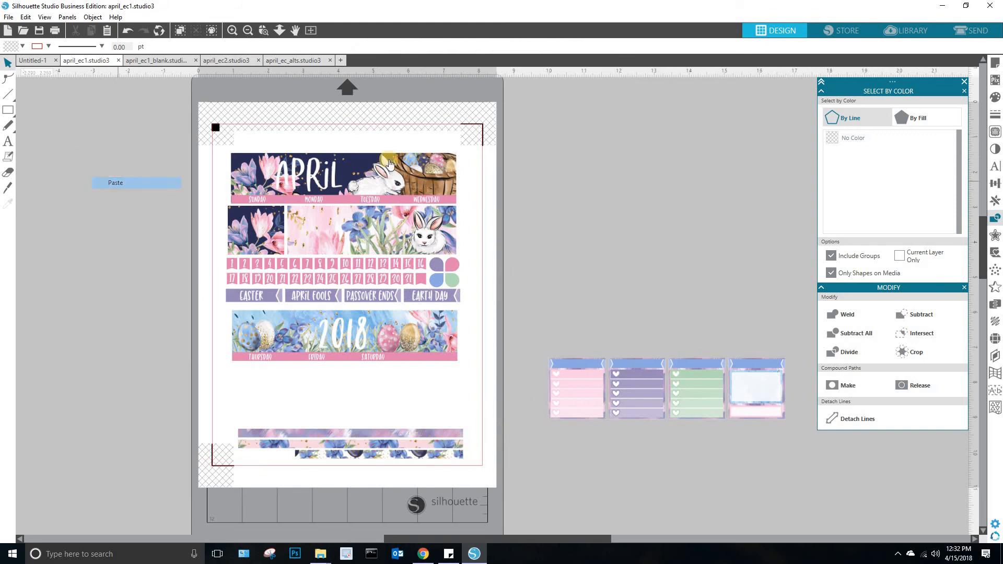
drag(277, 135, 143, 166)
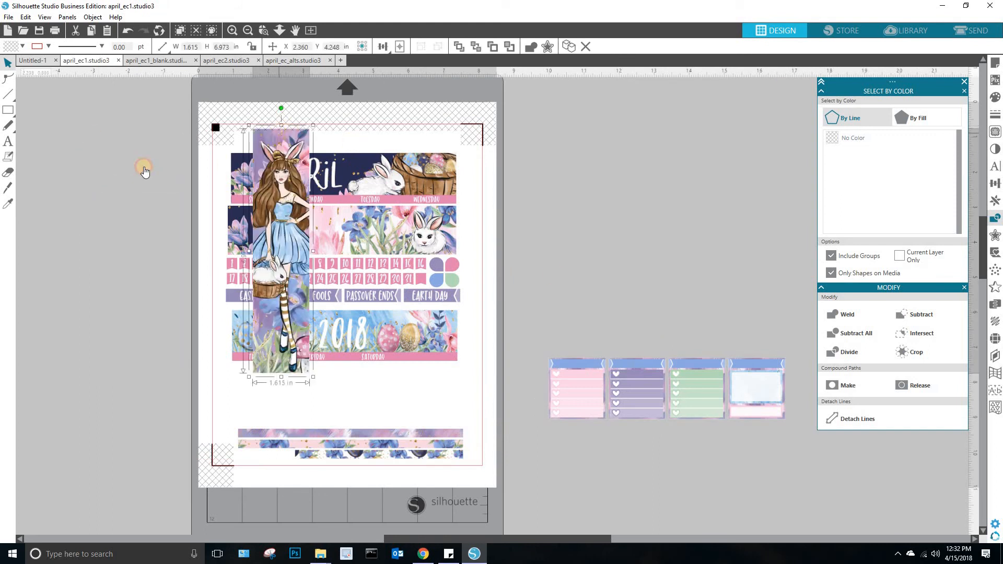
Rotate the girl sticker 90° clockwise into the gap below the 2018 banner and delete the checklist-box row beside the page.
click(92, 17)
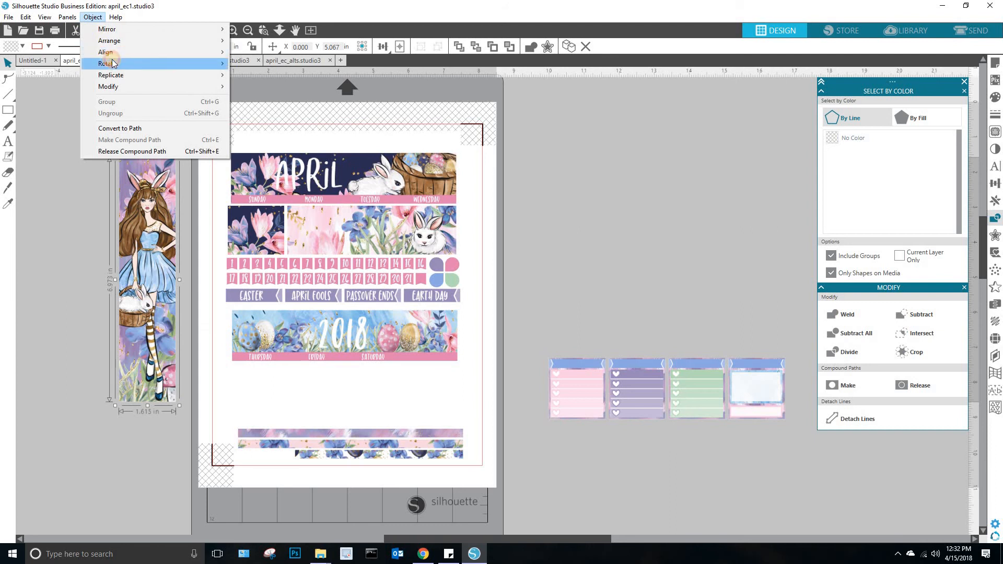
mouse_move(113, 63)
click(277, 76)
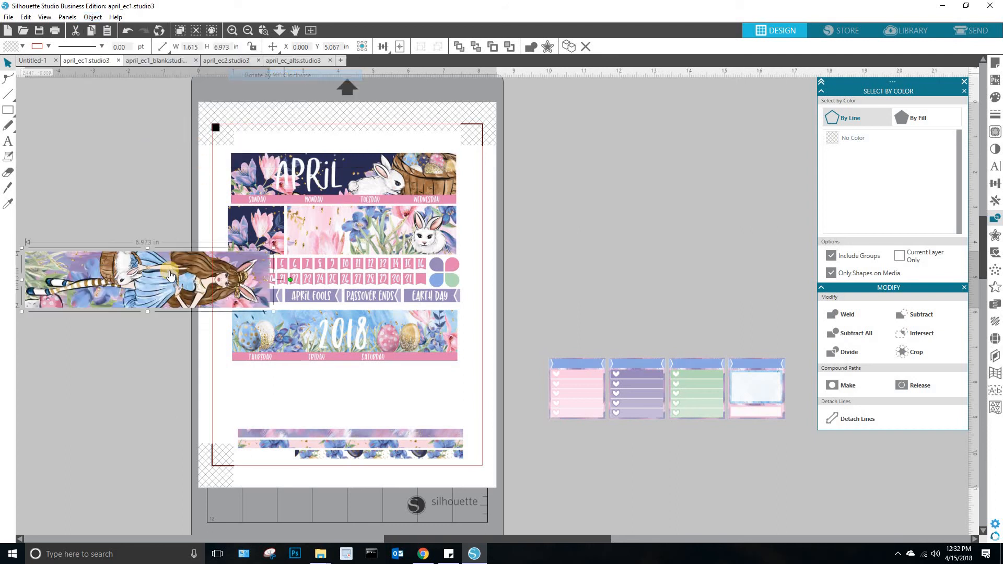
drag(169, 275, 368, 387)
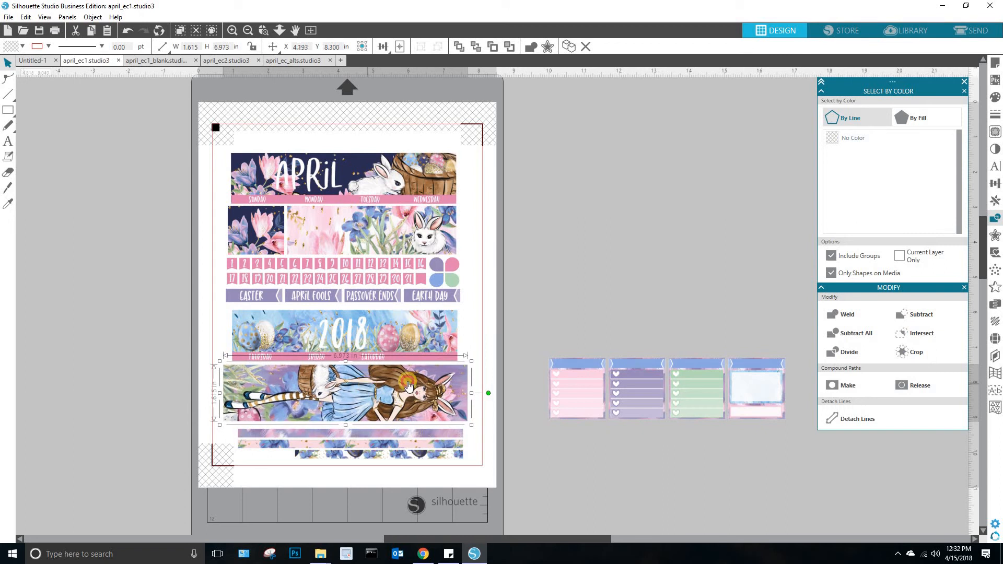
click(619, 267)
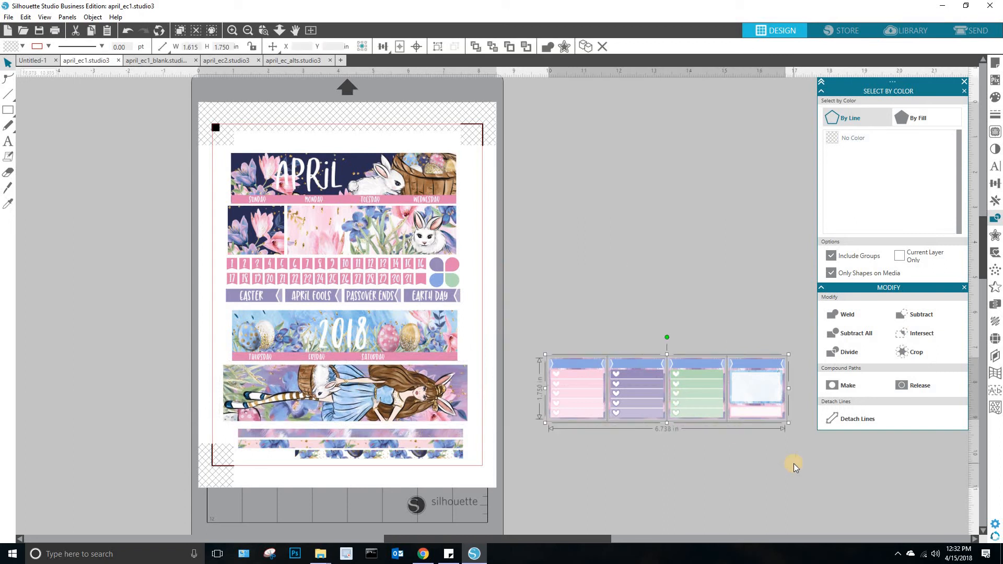
key(Delete)
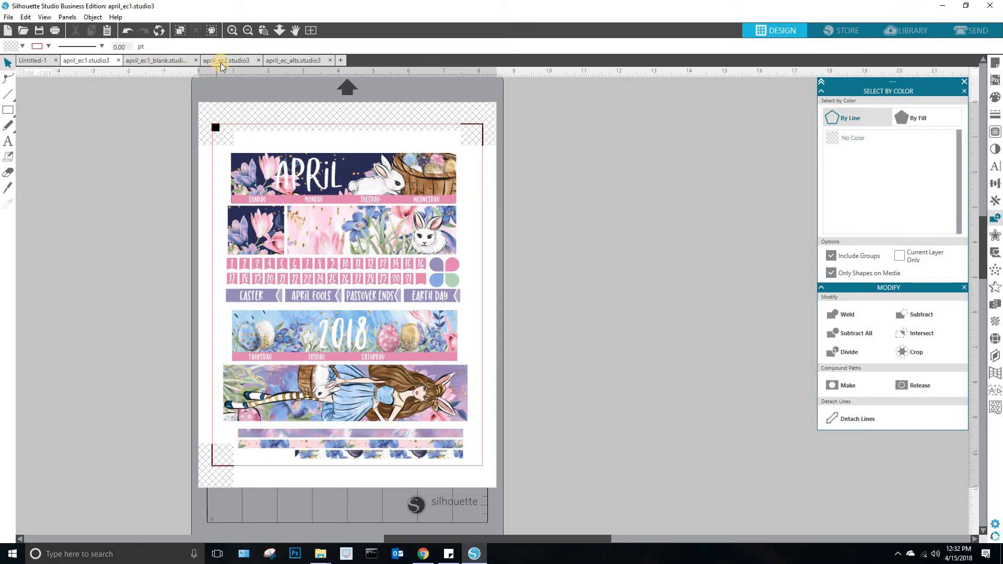
Nudge the washi strips at the foot of the page slightly up toward the girl sticker.
drag(201, 141, 509, 509)
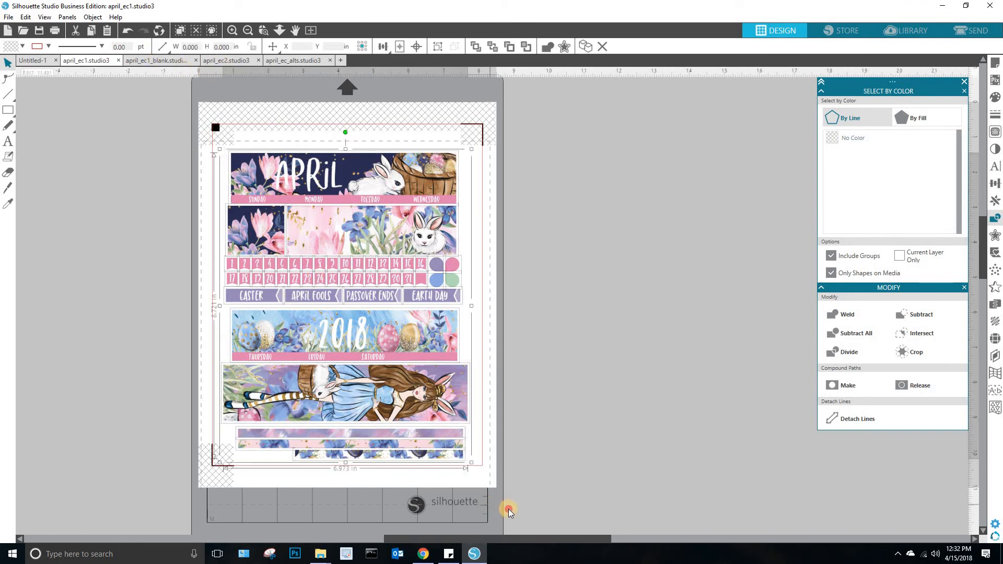
click(506, 486)
click(365, 444)
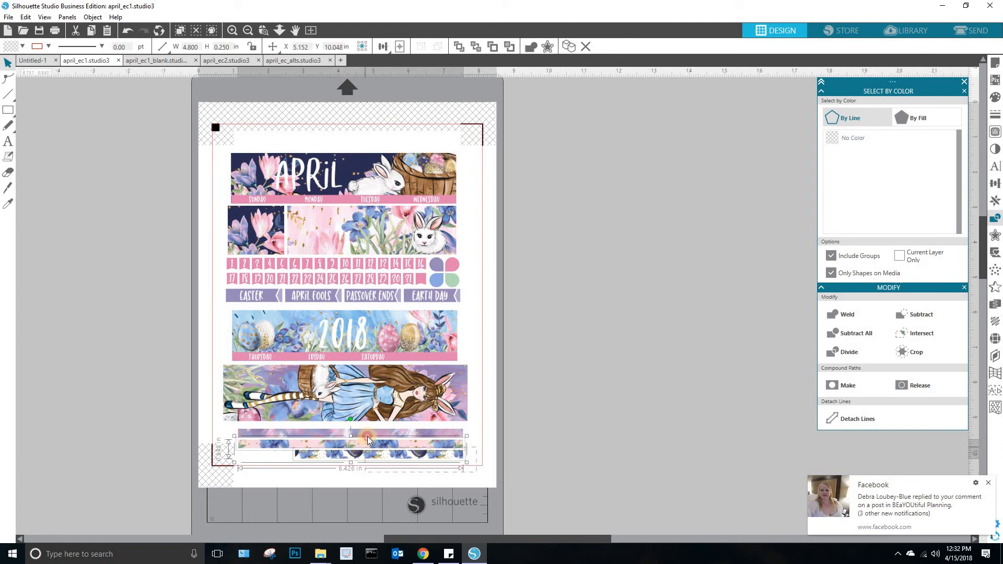
key(Up)
key(Up)
key(Up)
key(Up)
key(Up)
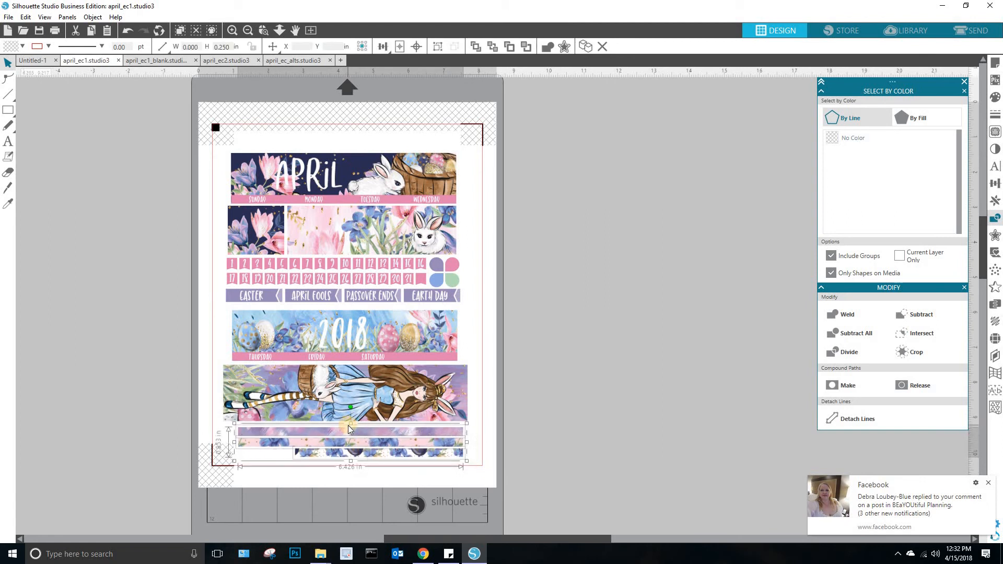
click(583, 280)
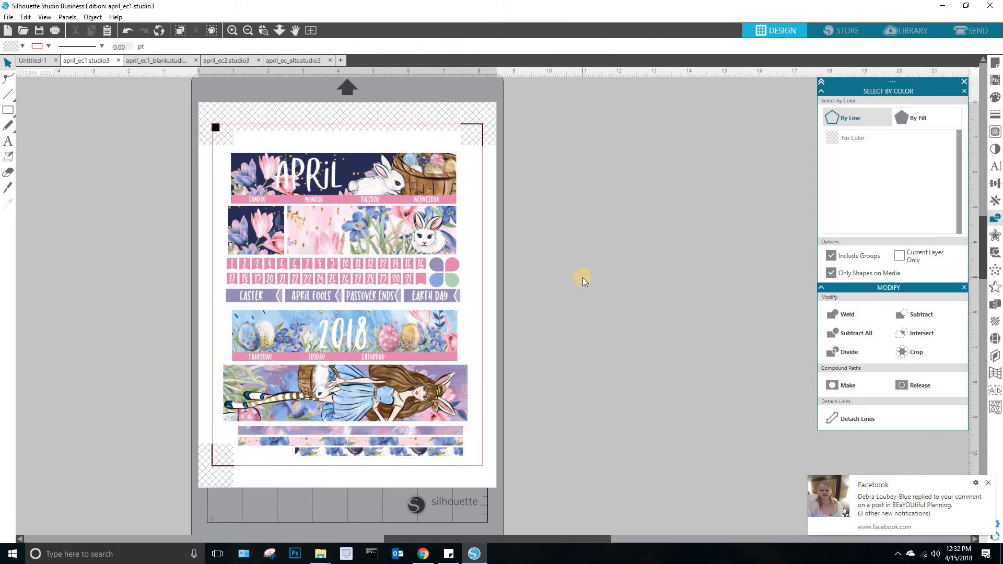
Select all artwork in april_ec1 and set it to Cut Edge with the Simple action mode in the send setup.
click(972, 30)
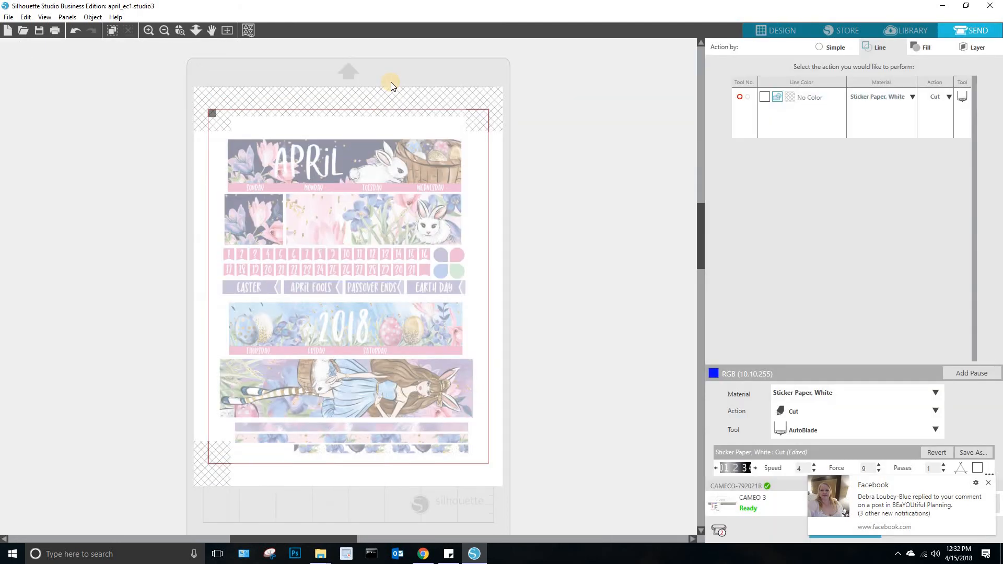
click(779, 36)
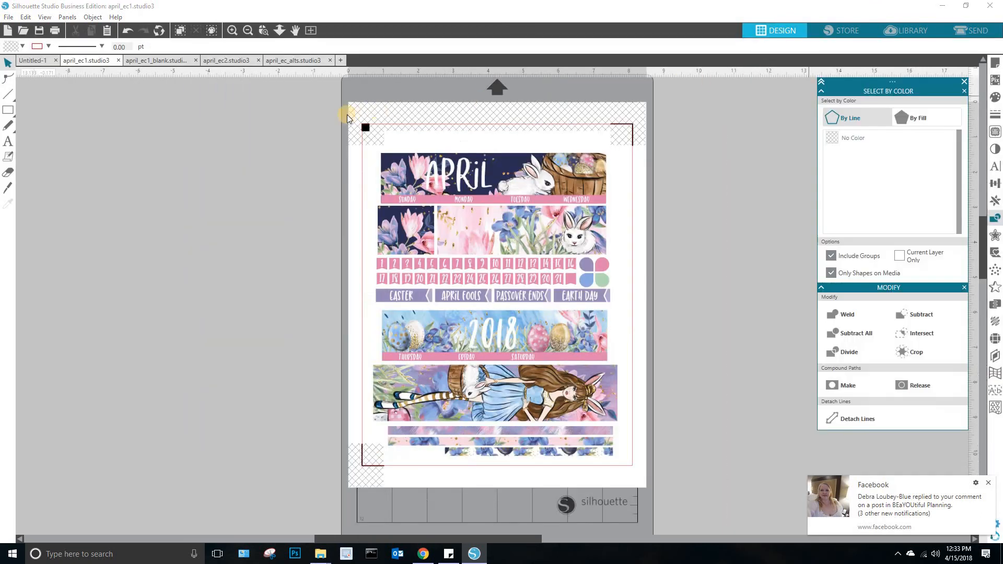
right_click(281, 113)
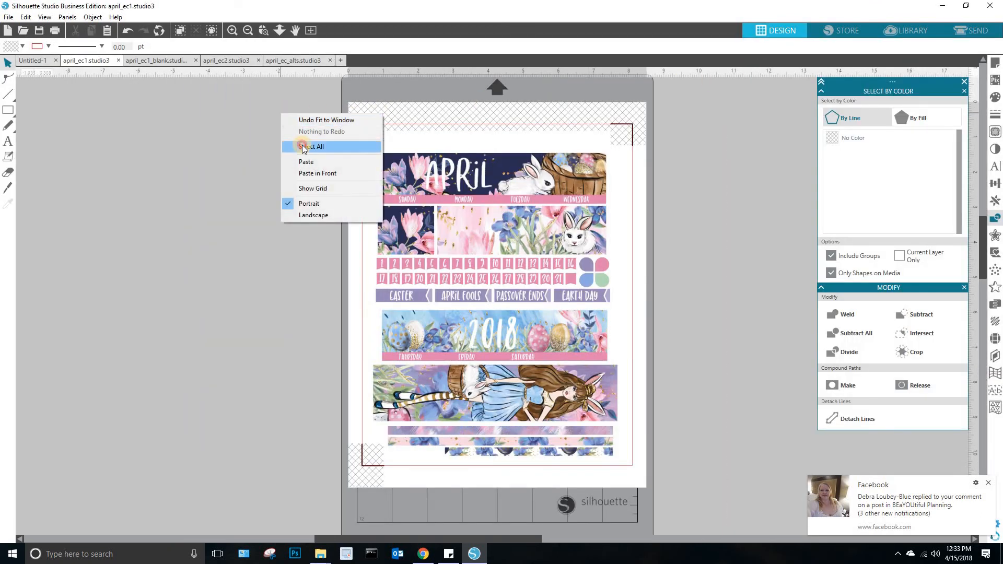
click(305, 146)
click(971, 31)
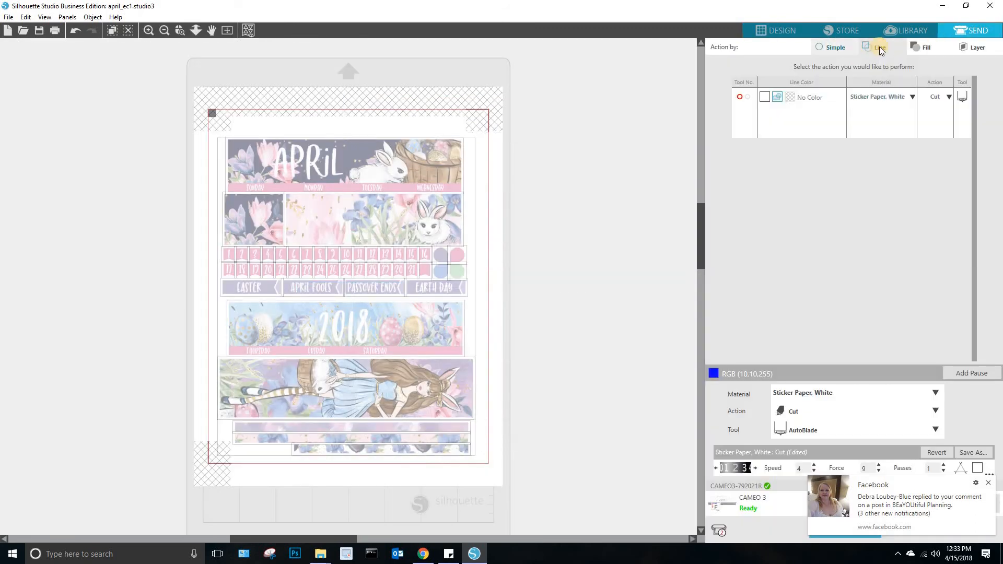
click(834, 48)
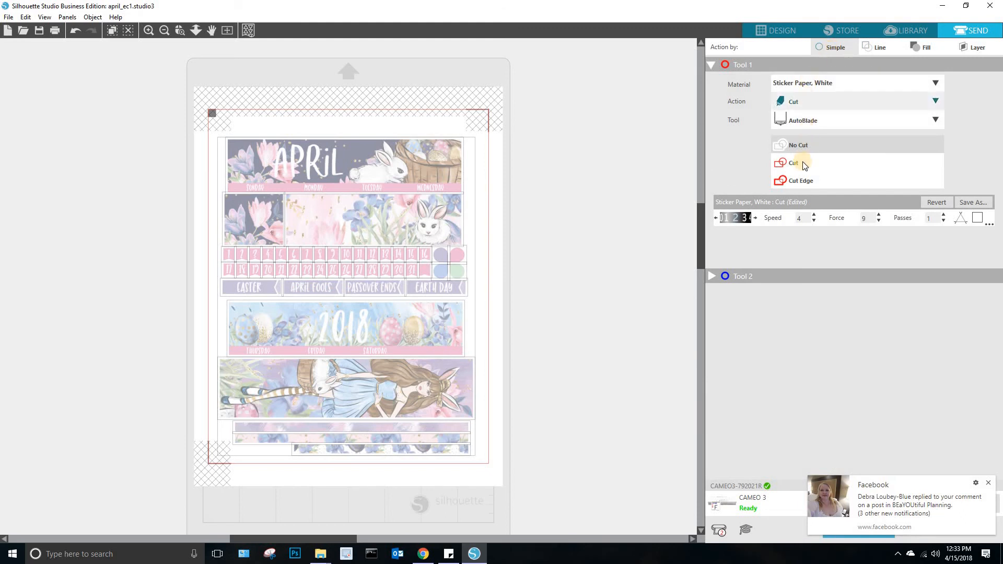
click(803, 181)
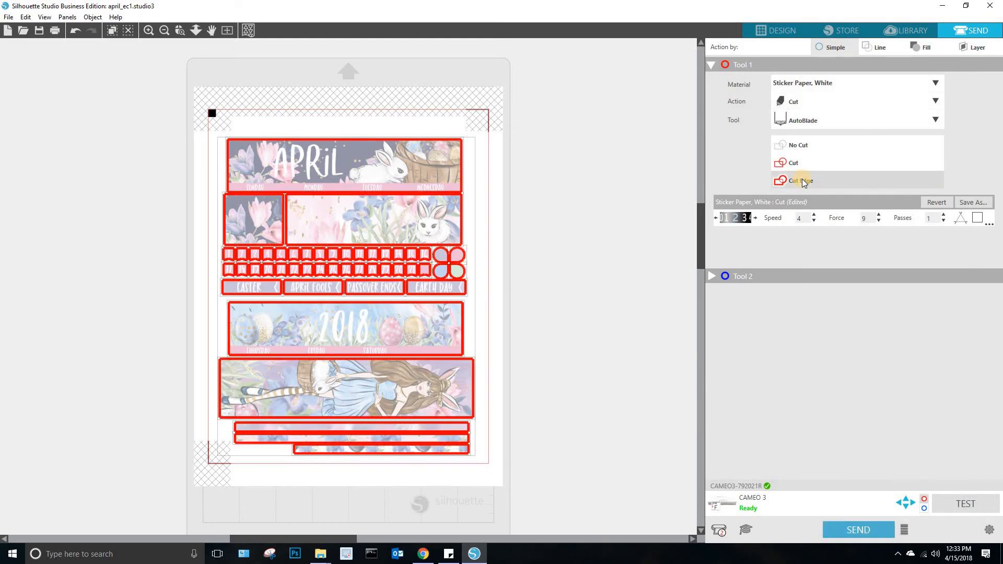
click(780, 32)
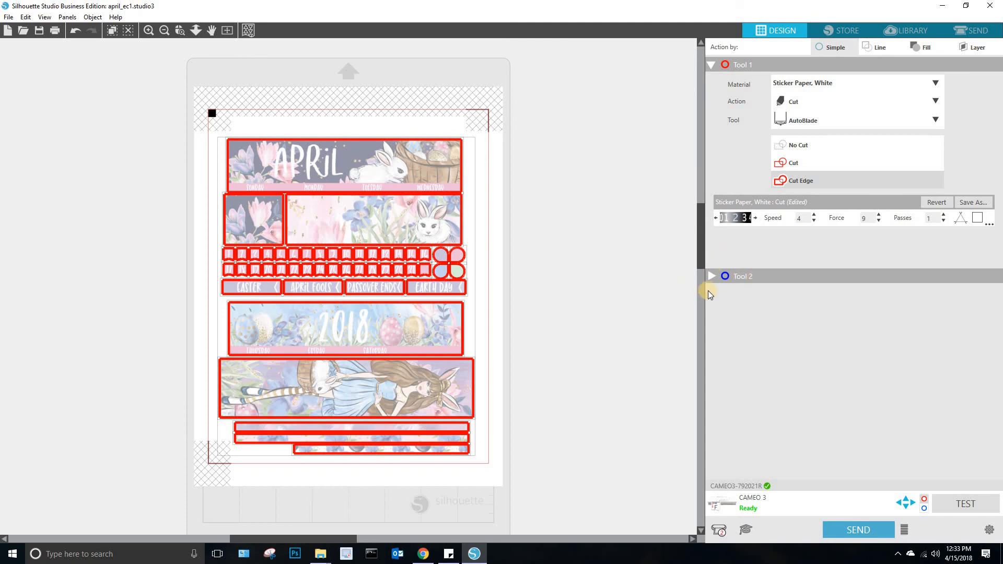
click(712, 275)
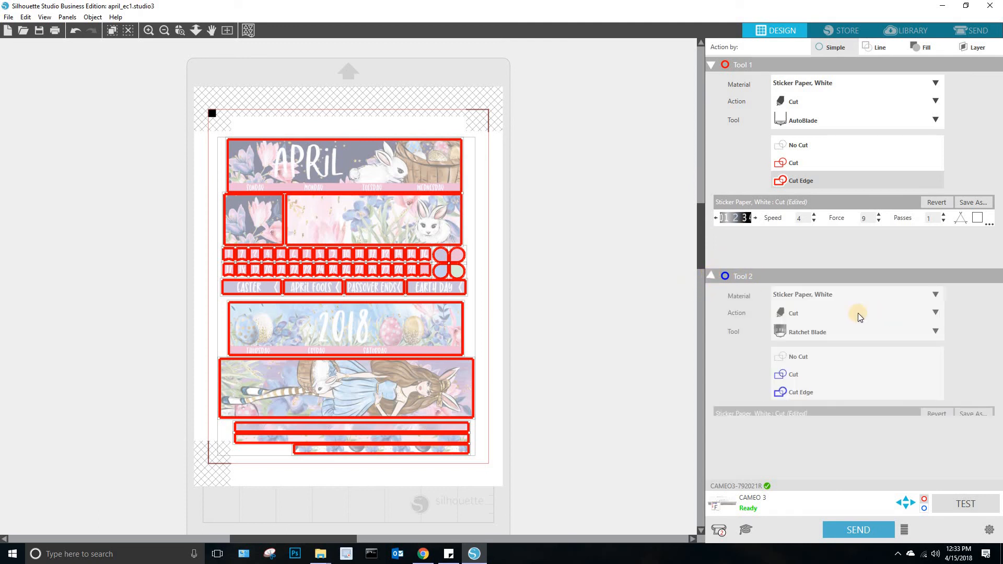
click(714, 276)
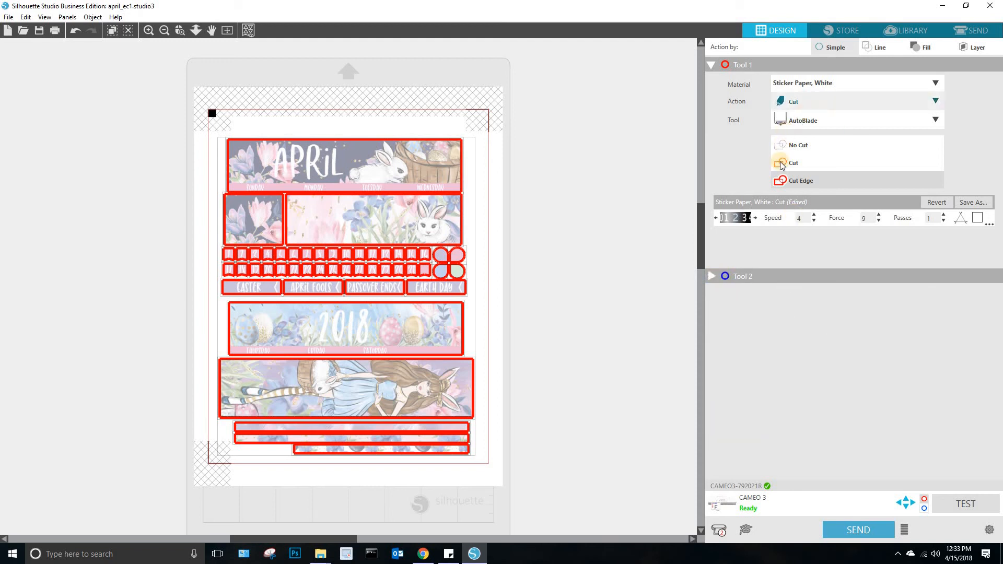
Switch to the april_ec1_blank design and place the 2019 text in the middle of the blank Easter-egg banner.
click(788, 30)
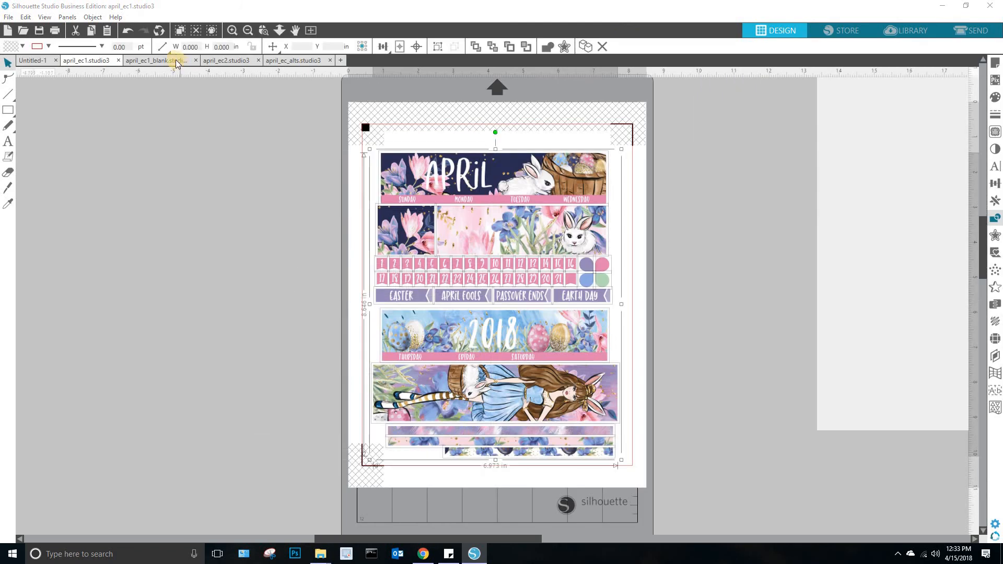
click(176, 60)
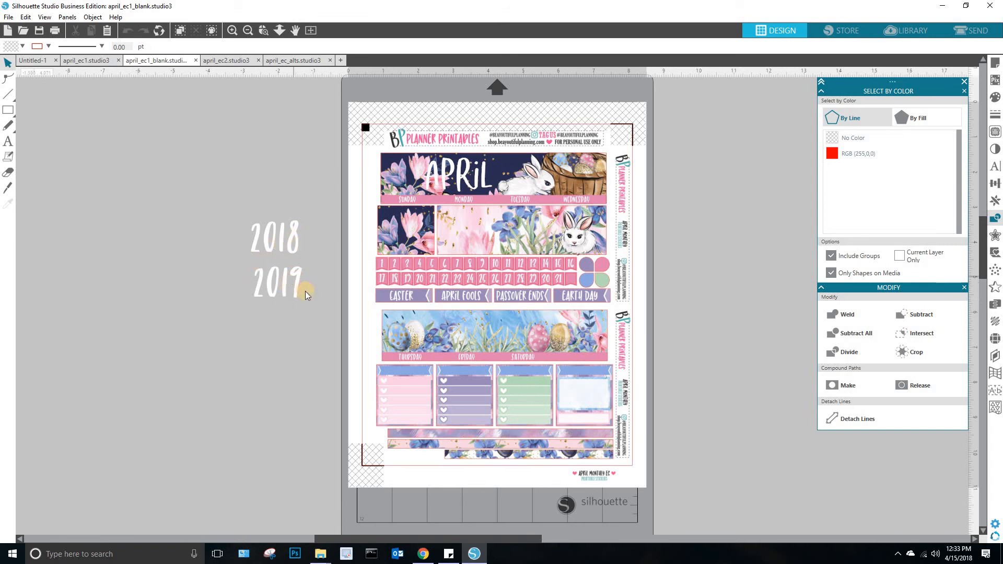
drag(305, 291, 577, 346)
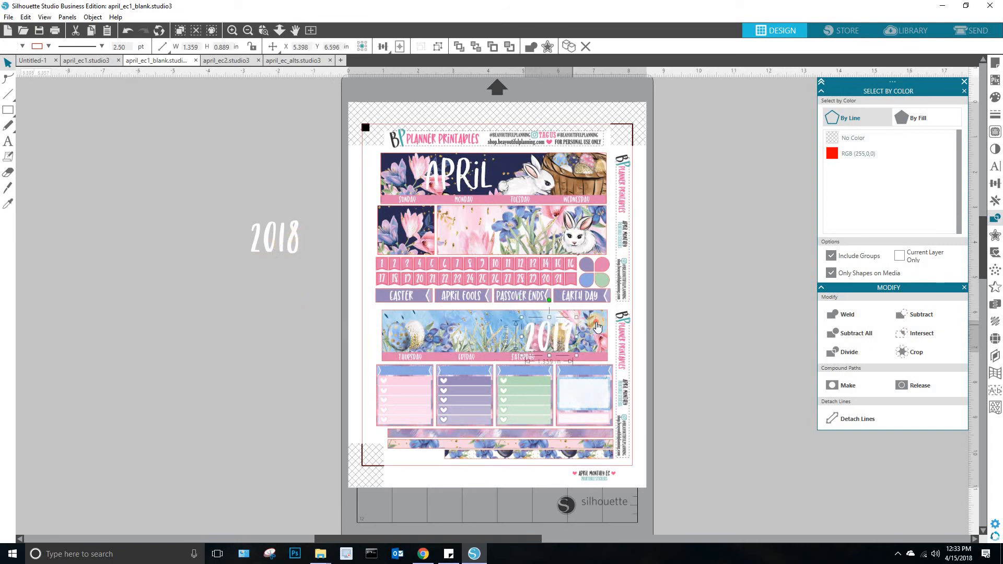
key(ctrl+z)
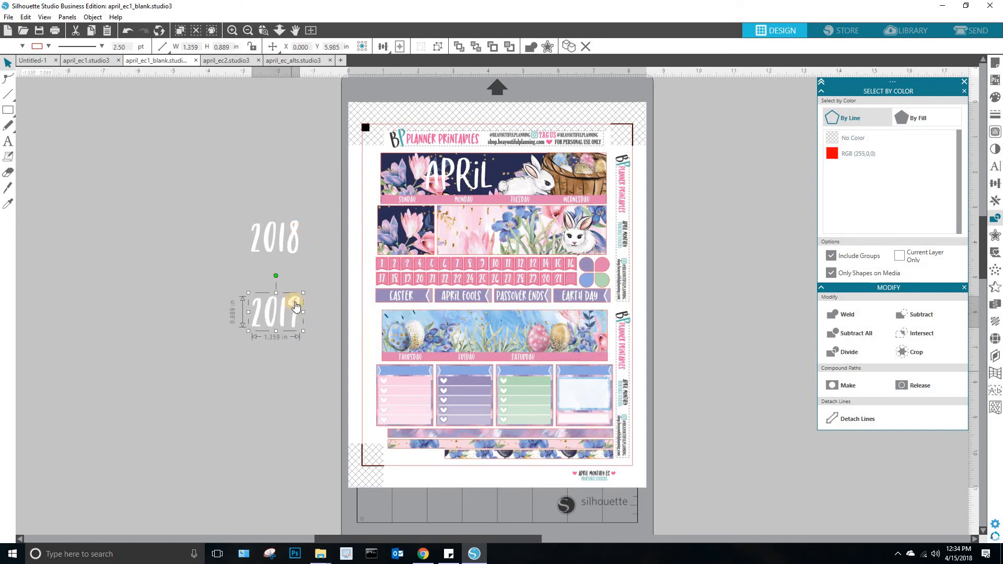
drag(295, 306, 573, 326)
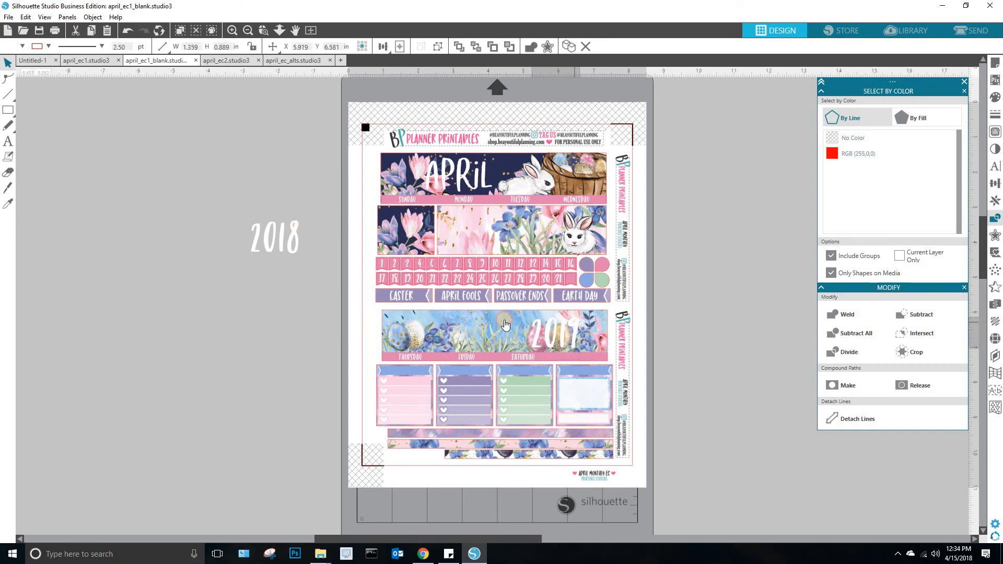
drag(506, 324, 512, 326)
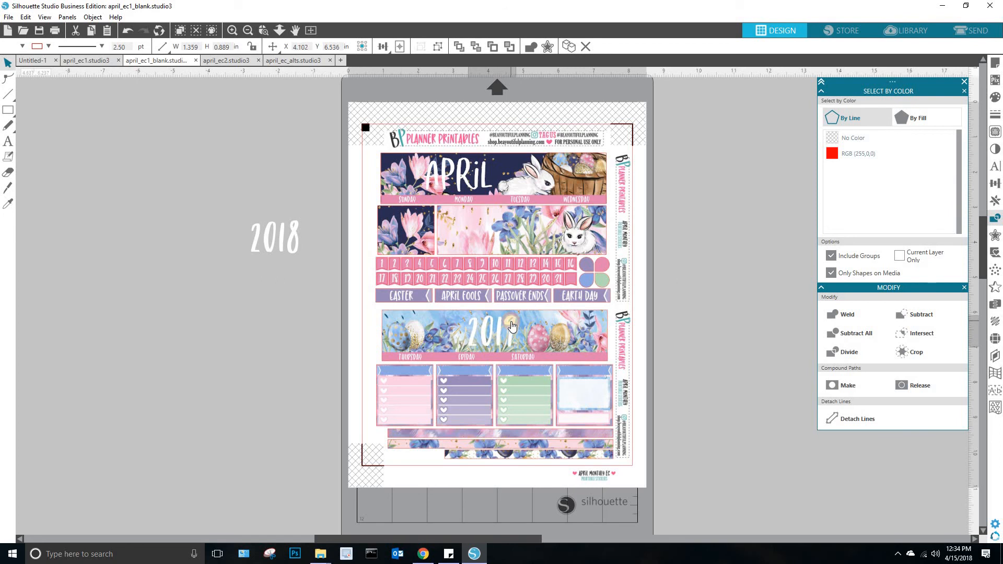
click(202, 115)
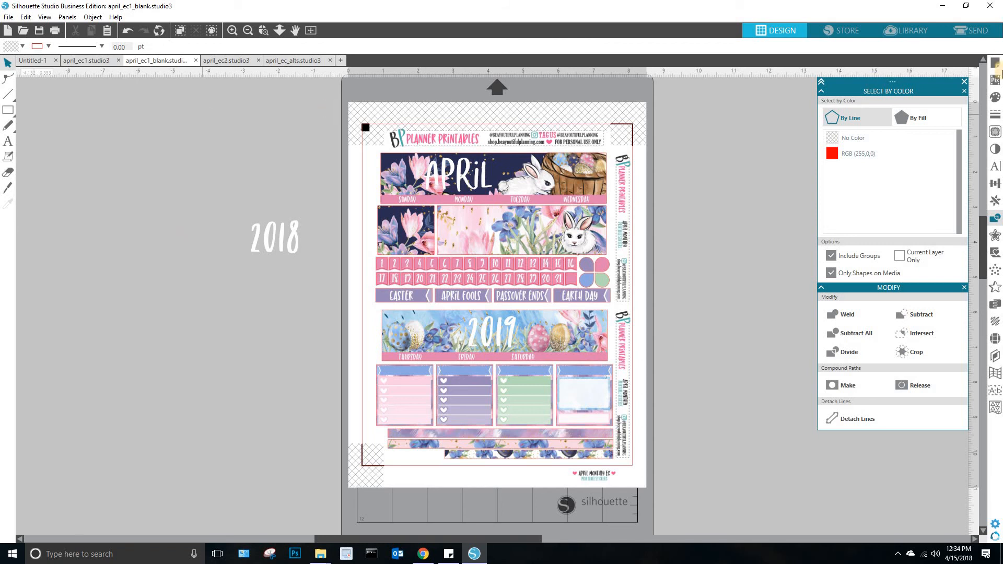
Open the send setup for april_ec1_blank and enable cutting for the red RGB (255,0,0) line color.
click(975, 31)
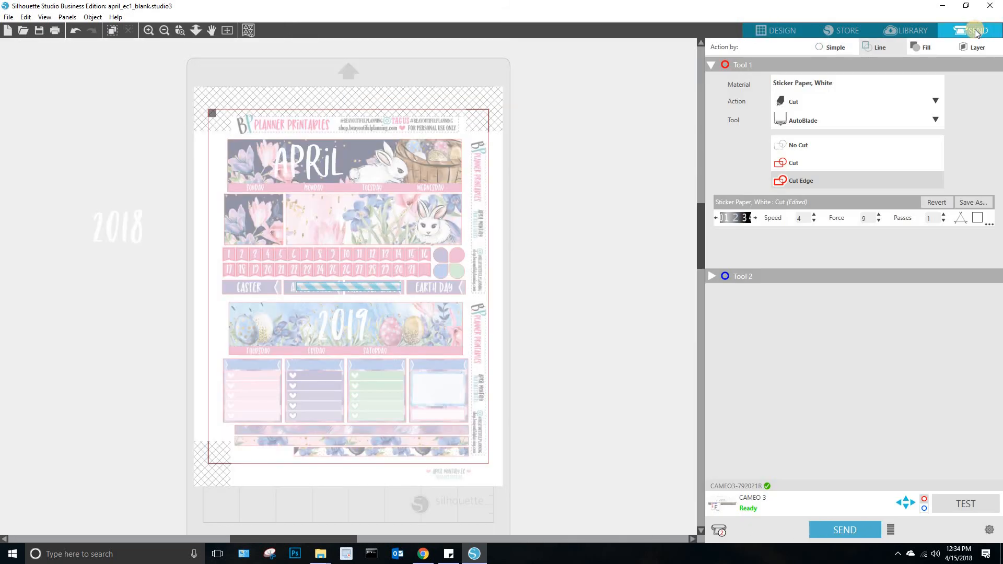
click(764, 112)
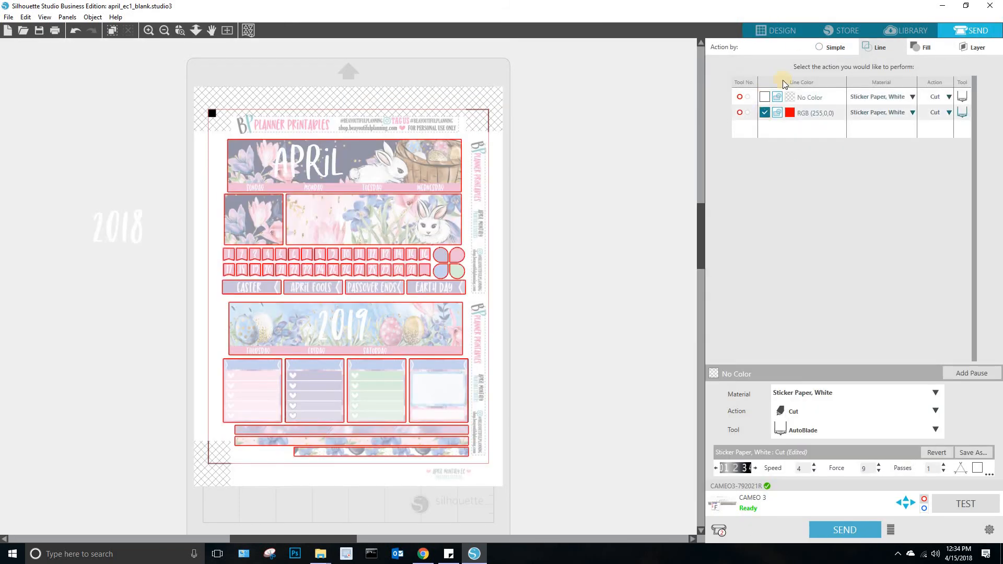
Return to the design workspace, switch to april_ec2 and crop all of its artwork with the Modify Crop operation.
click(792, 29)
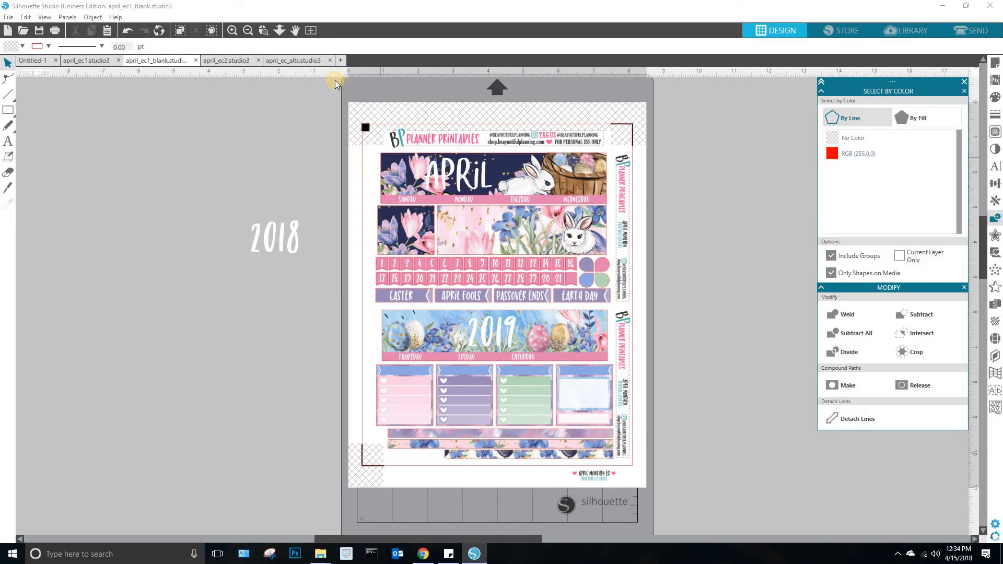
click(513, 328)
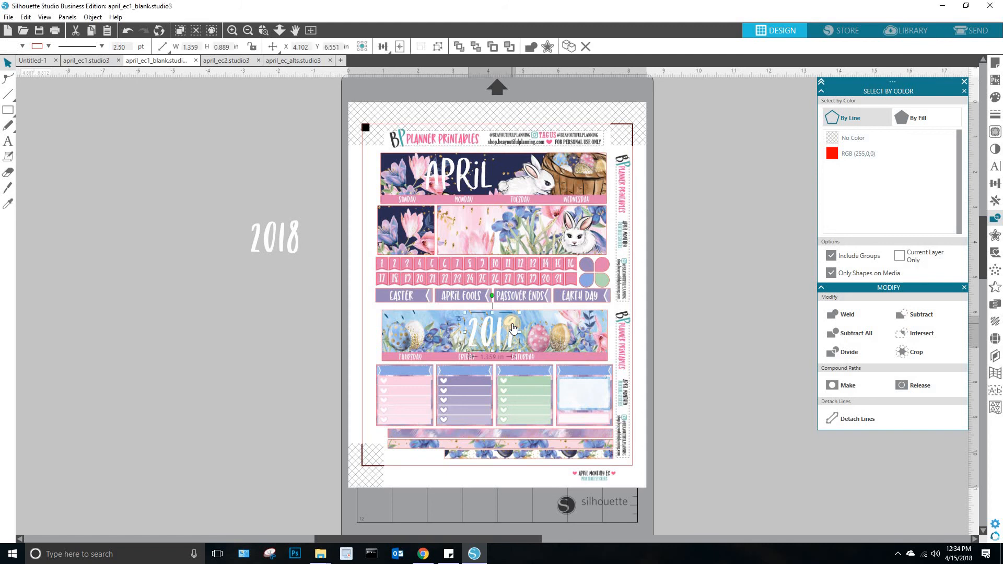
click(734, 338)
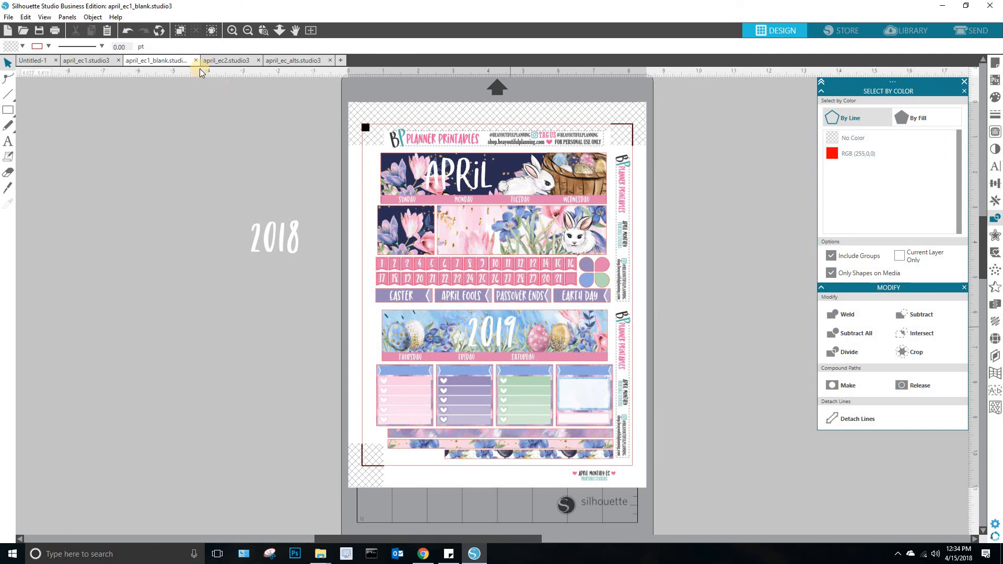
click(223, 60)
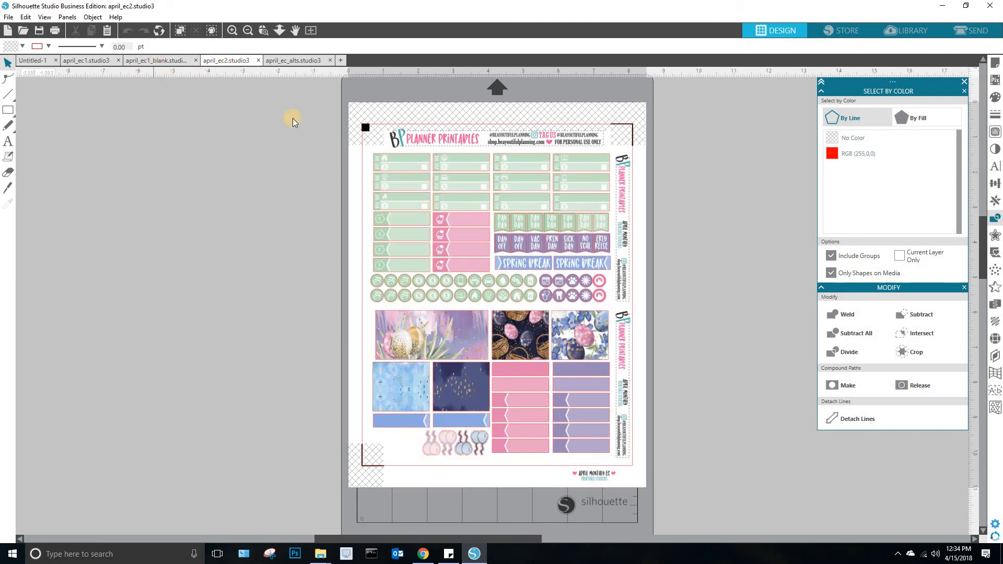
right_click(266, 112)
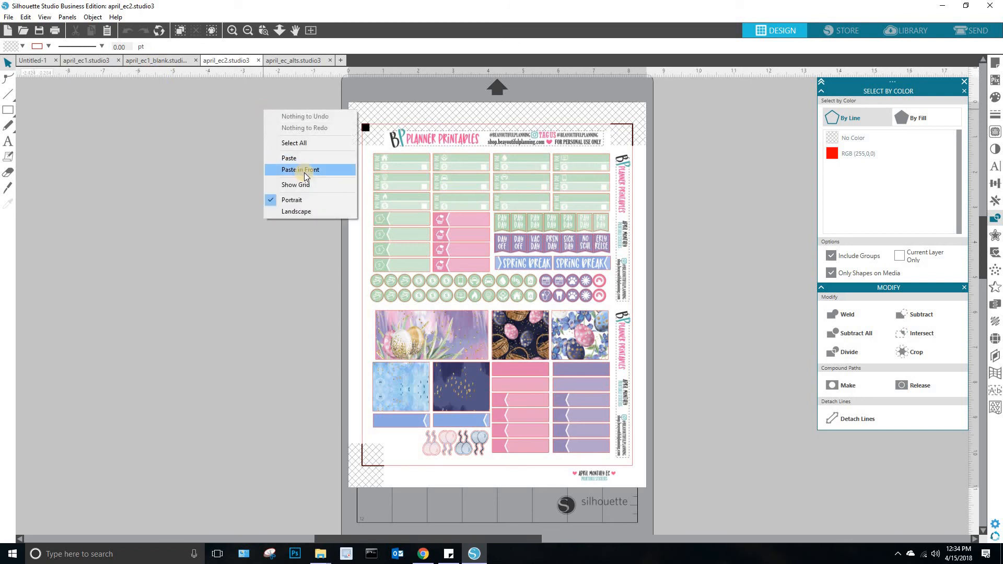
click(925, 348)
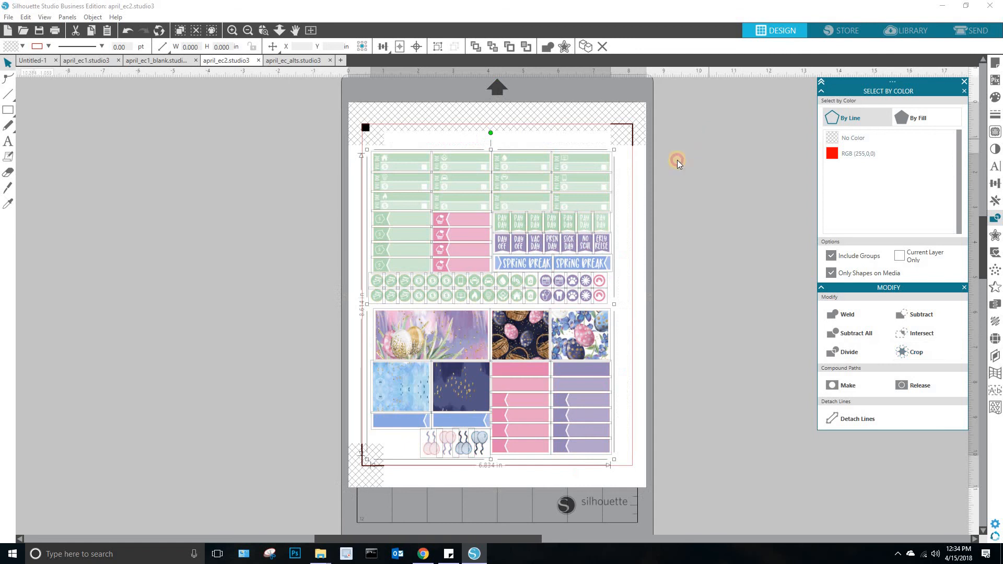
Scale the purple painted-egg picture down proportionally to about 2.5 in wide.
click(433, 326)
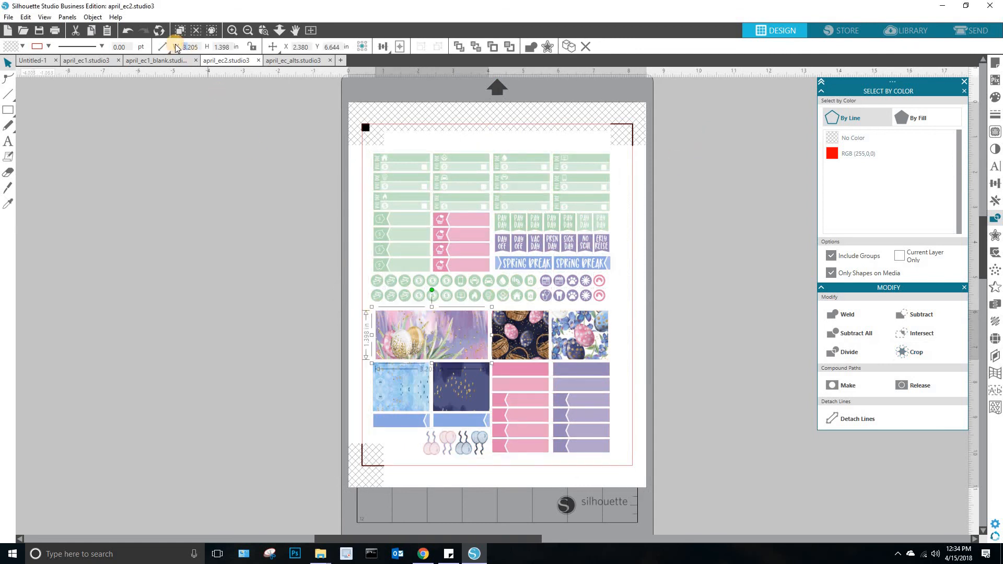
click(253, 47)
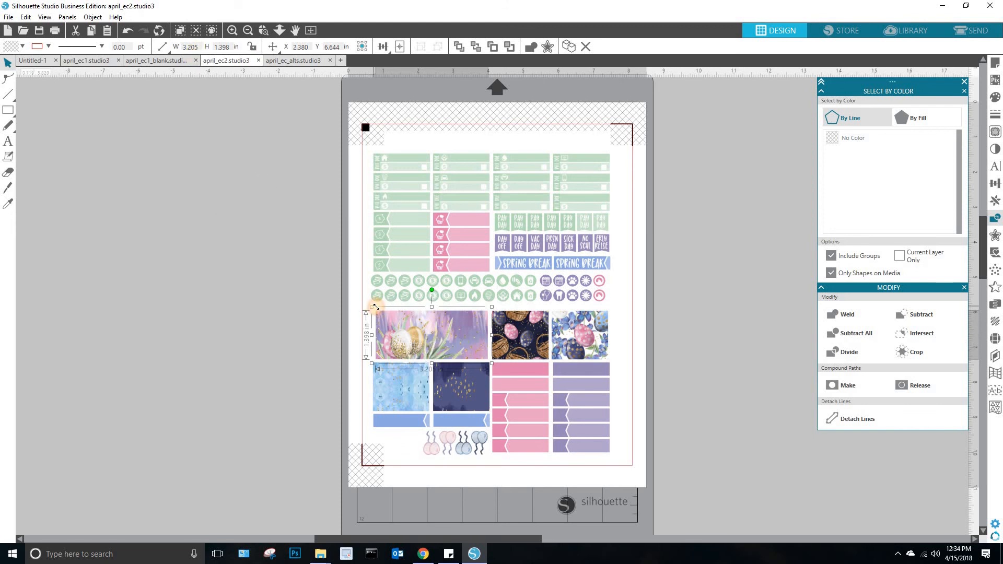
drag(376, 307, 469, 338)
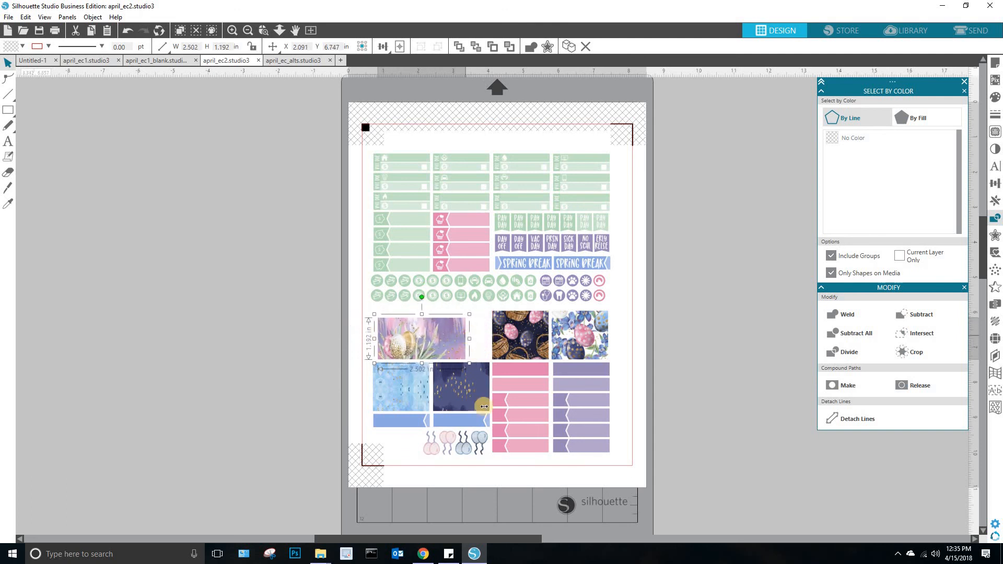
Move the floral Easter-egg picture off the page and enlarge it proportionally to about 2.68 by 2.60 in.
click(591, 315)
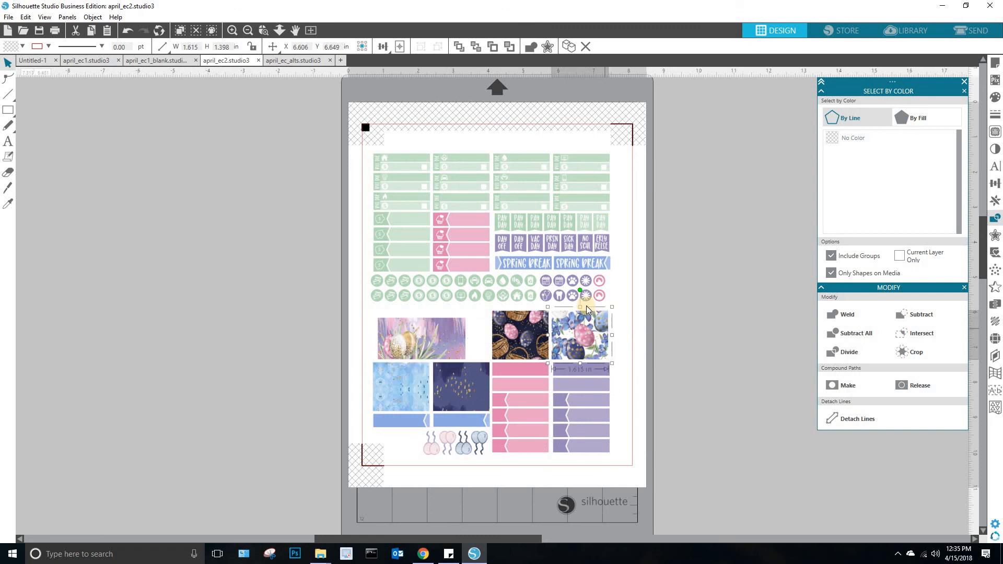
drag(580, 304, 579, 298)
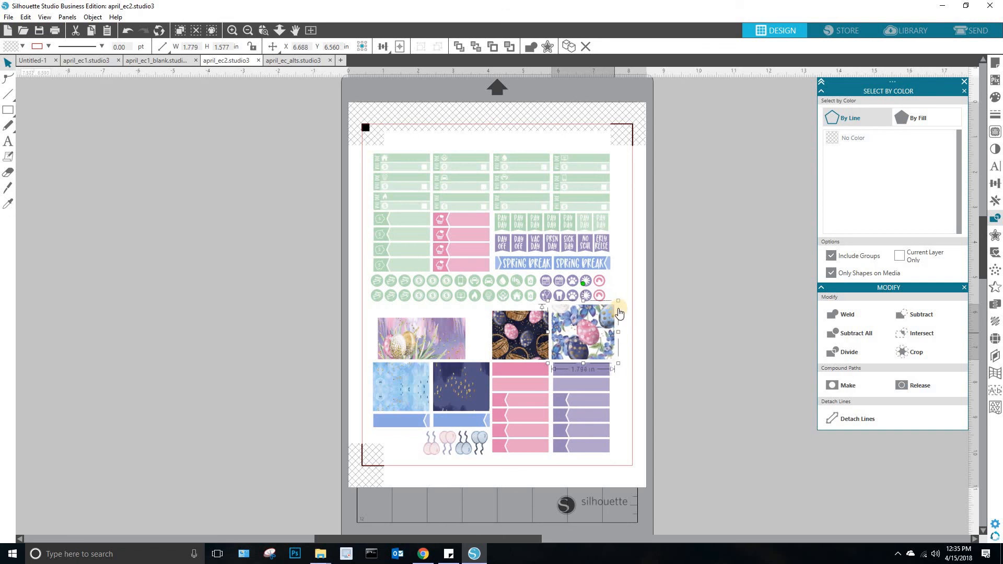
drag(613, 300, 662, 244)
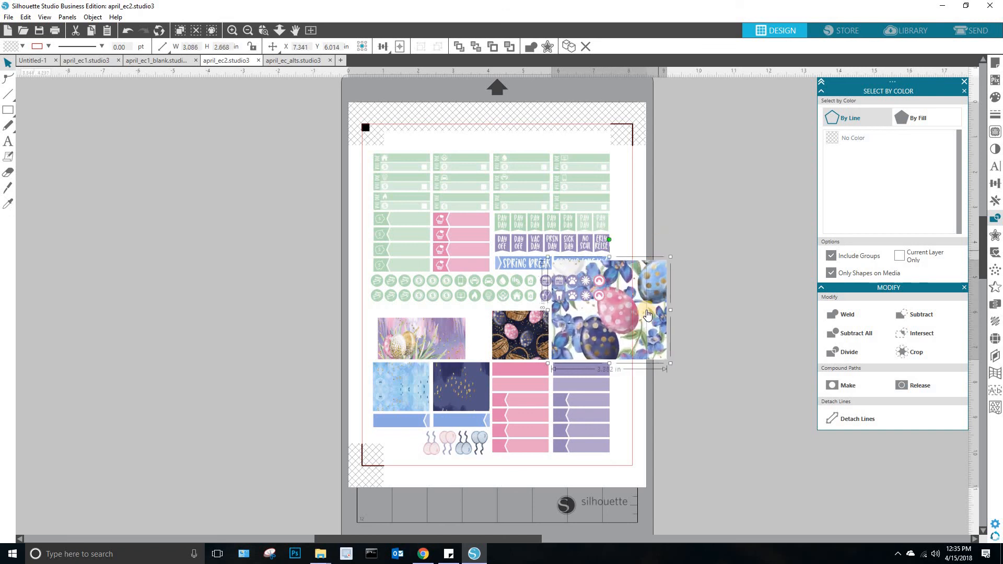
drag(646, 310, 776, 363)
drag(719, 407, 719, 396)
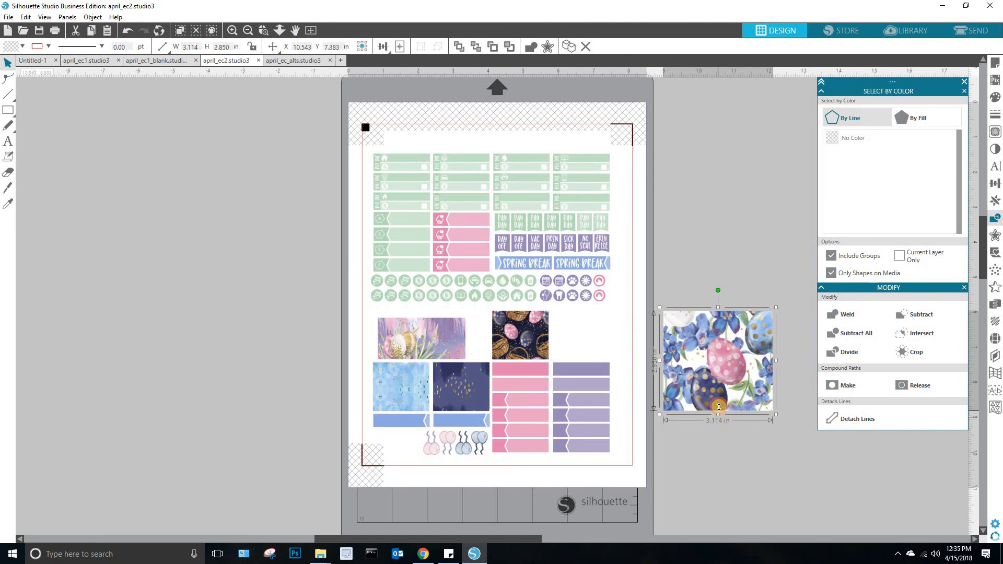
drag(777, 358, 760, 357)
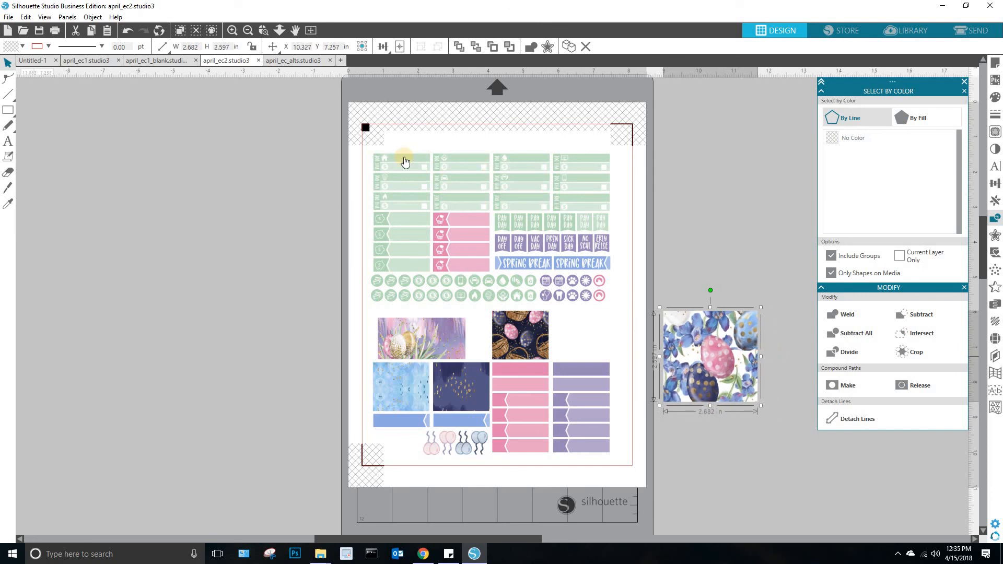
Move the upper block of small stickers off the page and arrange the floral, enlarged purple and basket egg pictures in the freed space.
drag(604, 311, 294, 288)
drag(697, 339, 403, 181)
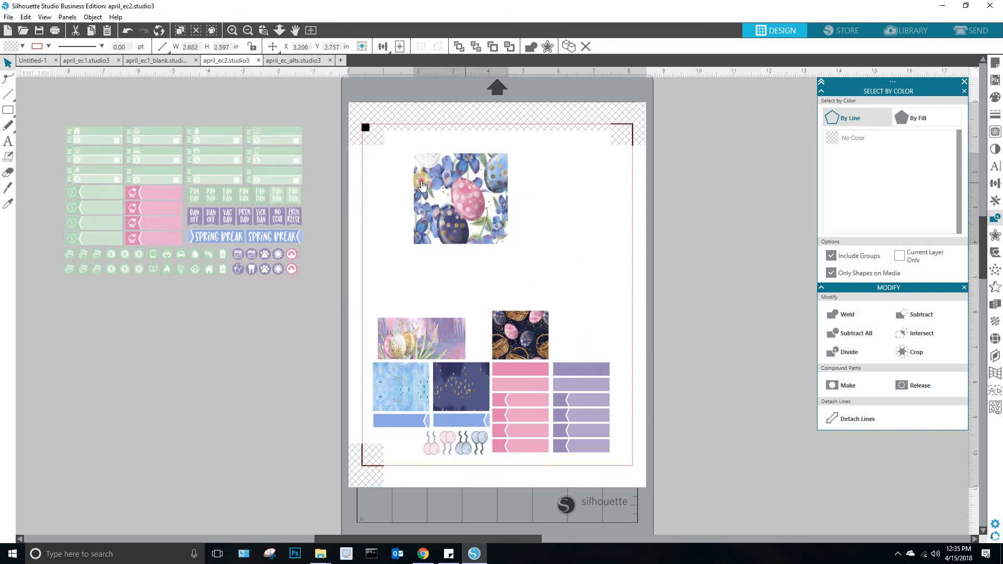
drag(427, 350, 492, 180)
click(490, 182)
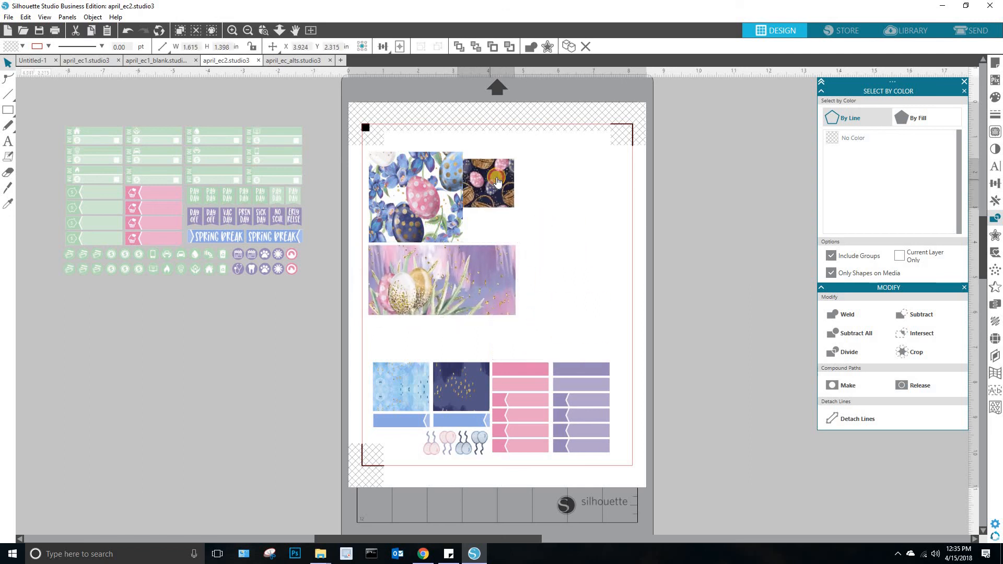
click(551, 385)
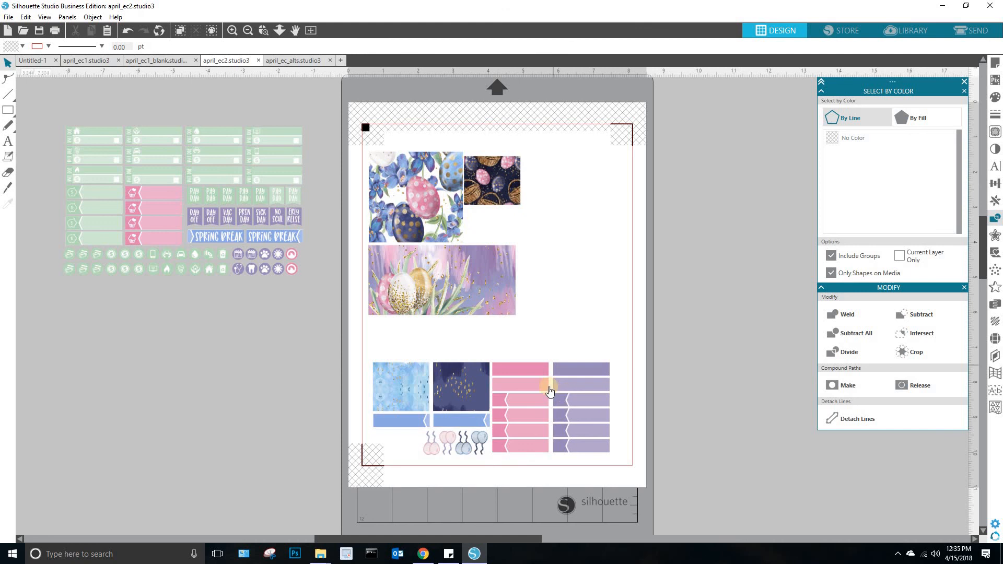
Switch to april_ec1_blank and crop all artwork on its page with the Modify Crop operation.
click(165, 62)
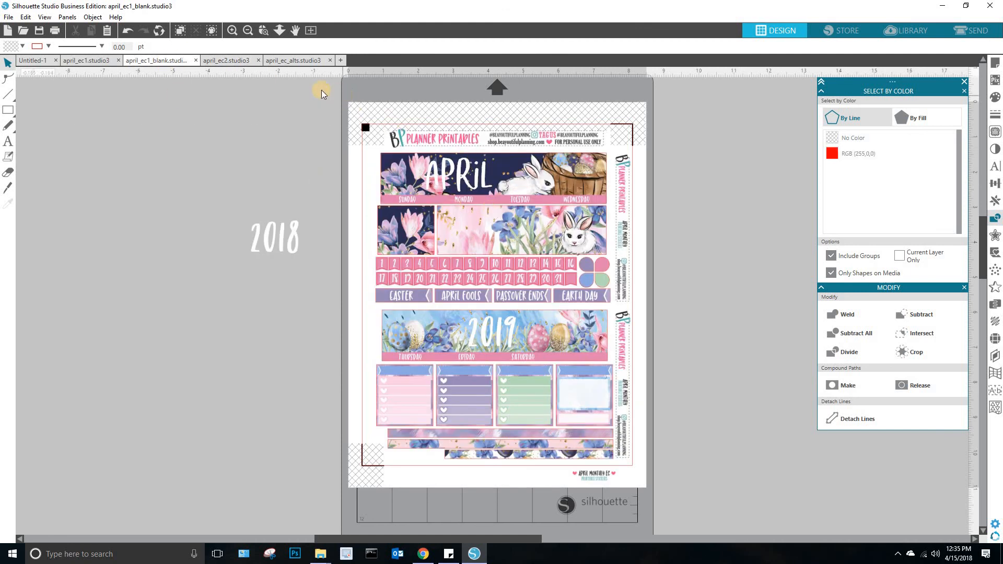
drag(321, 90, 697, 515)
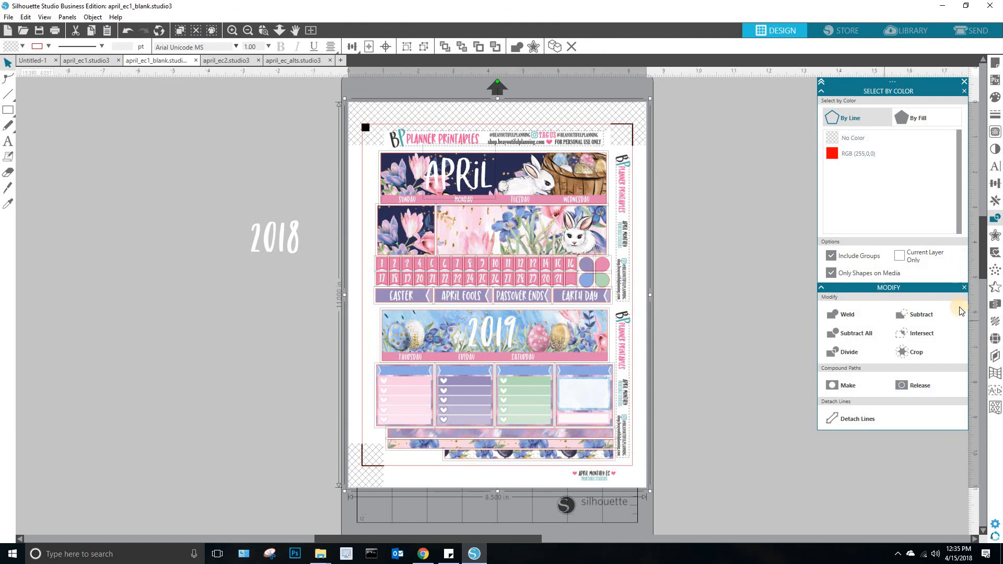
click(912, 352)
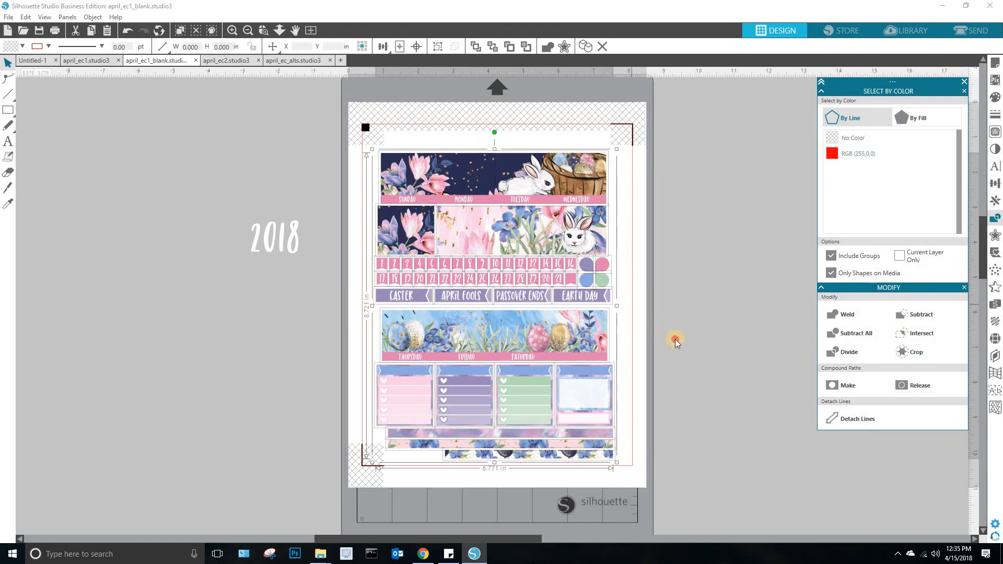
Send the Easter-egg banner to the back and move the 2019 text off the page below the 2018 text.
right_click(546, 334)
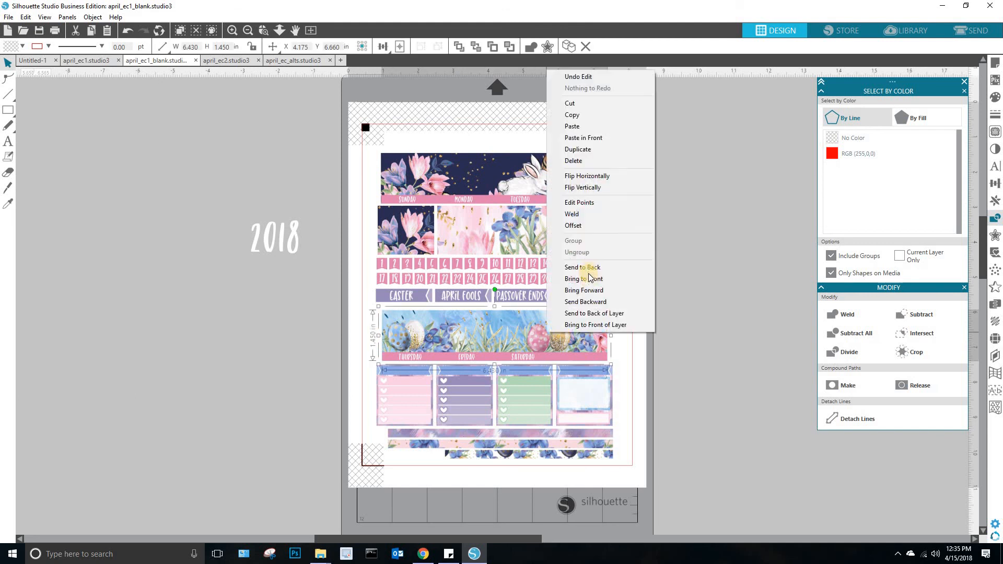
click(567, 266)
drag(485, 325, 276, 285)
click(706, 363)
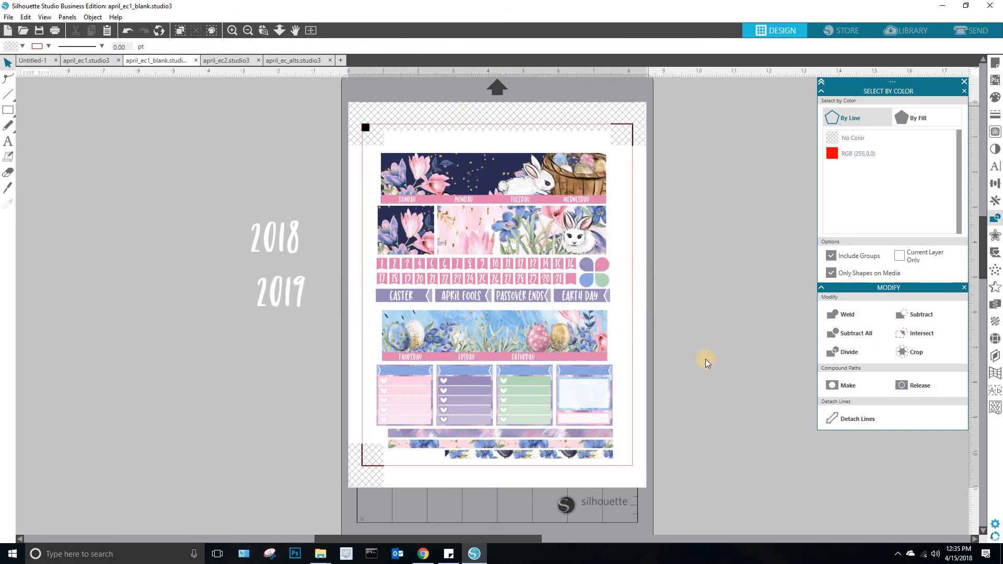
Enlarge the Easter-egg banner proportionally and move it to the foot of the page, away from the other stickers.
click(601, 338)
drag(611, 308, 784, 267)
drag(676, 324, 652, 528)
Move the remaining stickers off the page and fit the Easter-egg banner across the top of the page at about 8.35 in wide.
drag(649, 457, 412, 189)
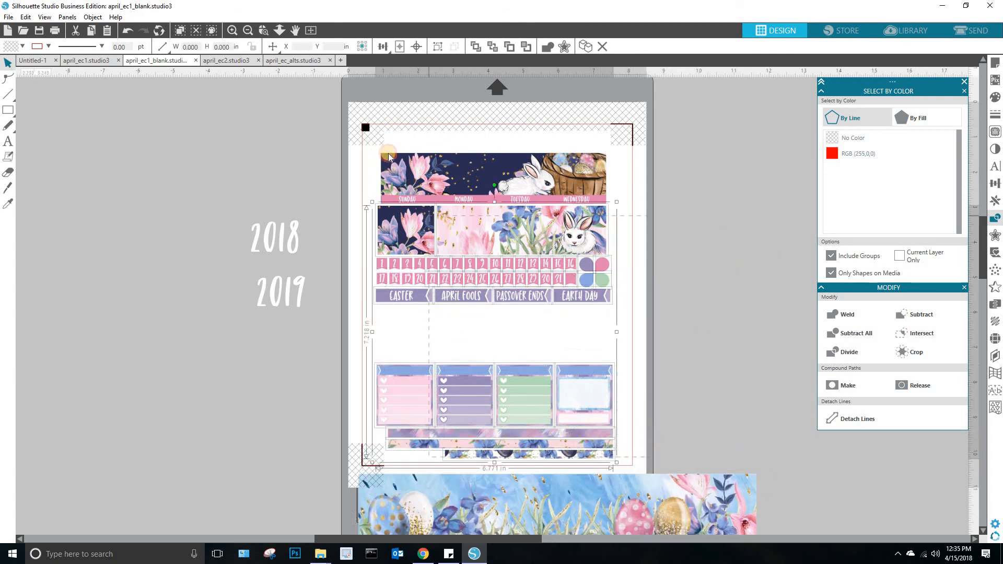
drag(499, 172, 145, 157)
drag(563, 481, 676, 244)
drag(752, 262, 627, 194)
Rotate the Easter-egg banner 90 degrees clockwise and place it along the left edge of the cut area.
click(93, 16)
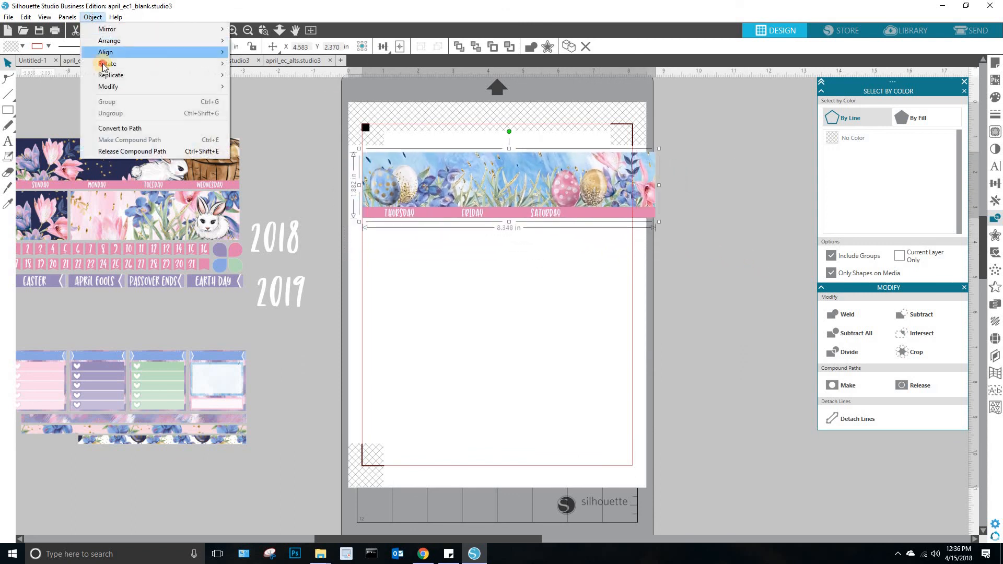
mouse_move(178, 61)
click(283, 74)
drag(472, 170, 378, 236)
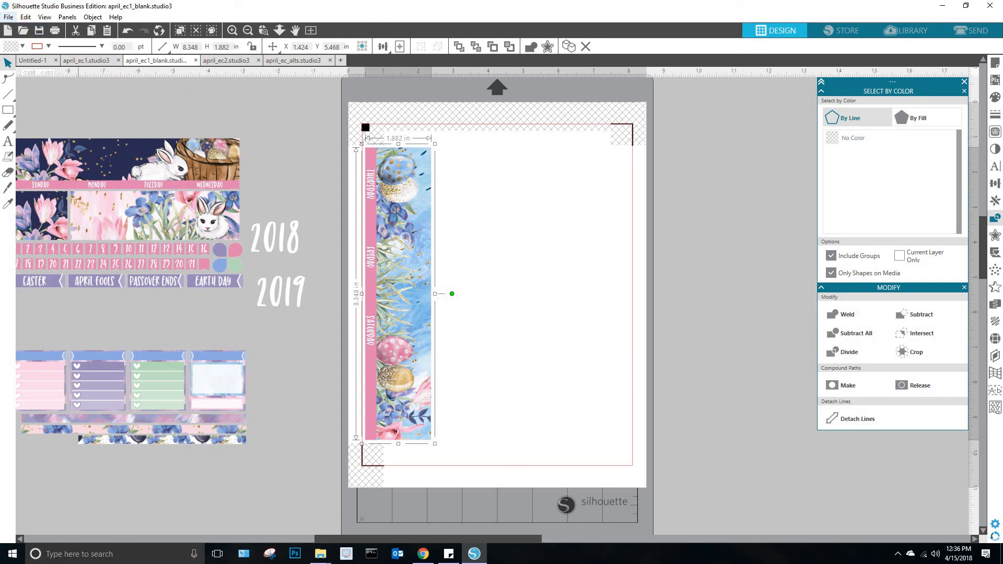
Enlarge the Earth Day label beside the page proportionally to about 2.93 by 0.70 in.
key(alt+Tab)
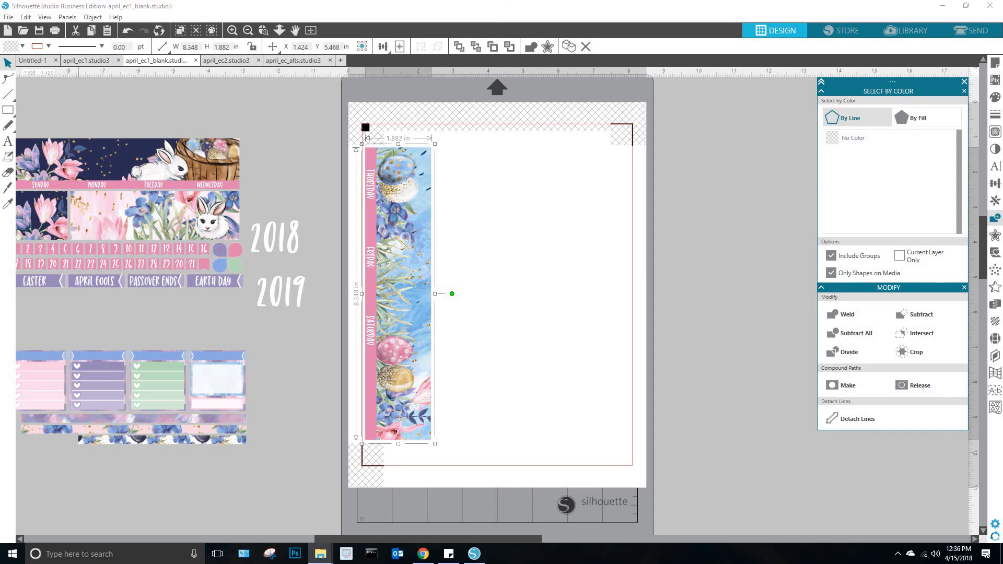
click(233, 256)
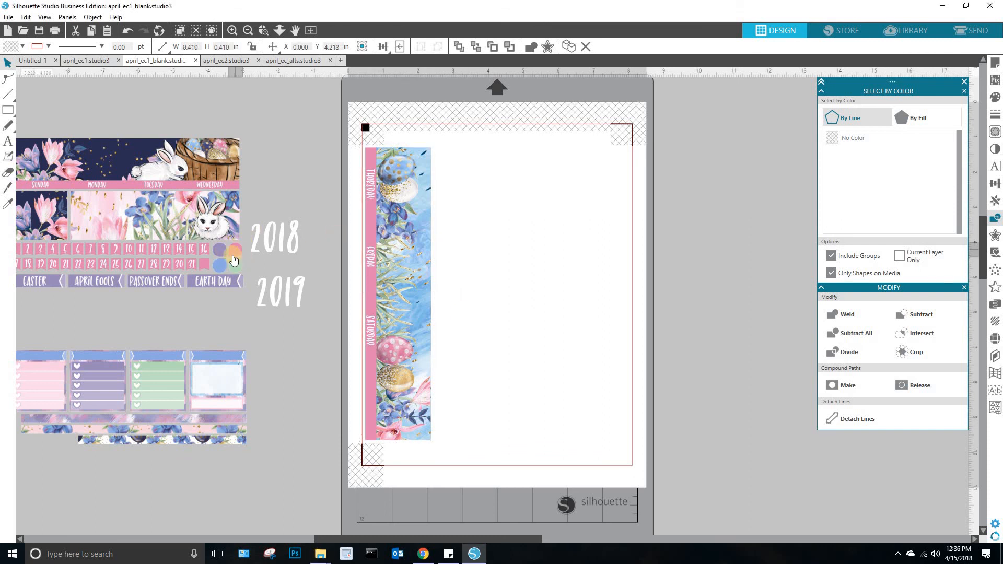
click(226, 286)
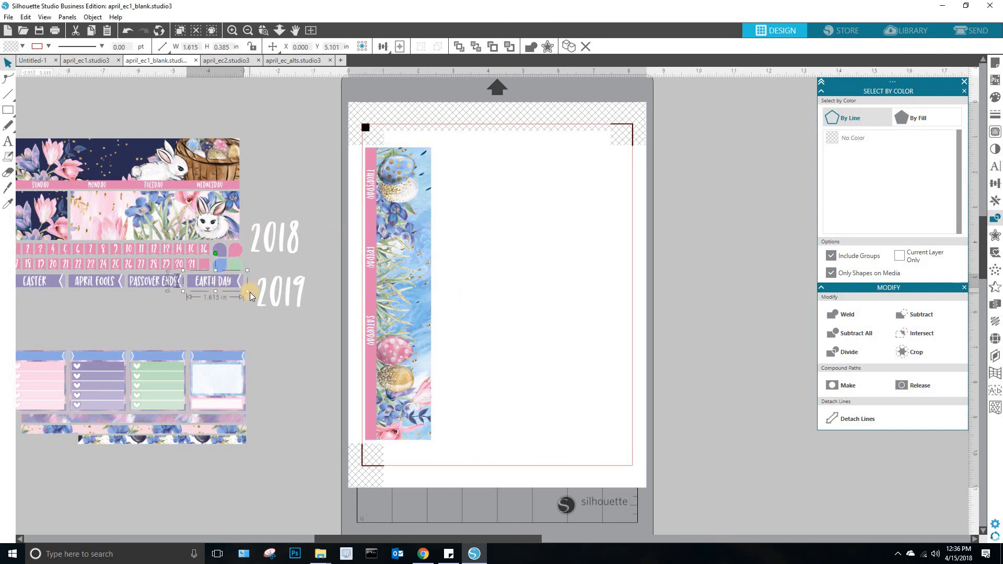
drag(248, 291, 293, 315)
drag(257, 287, 195, 330)
click(309, 380)
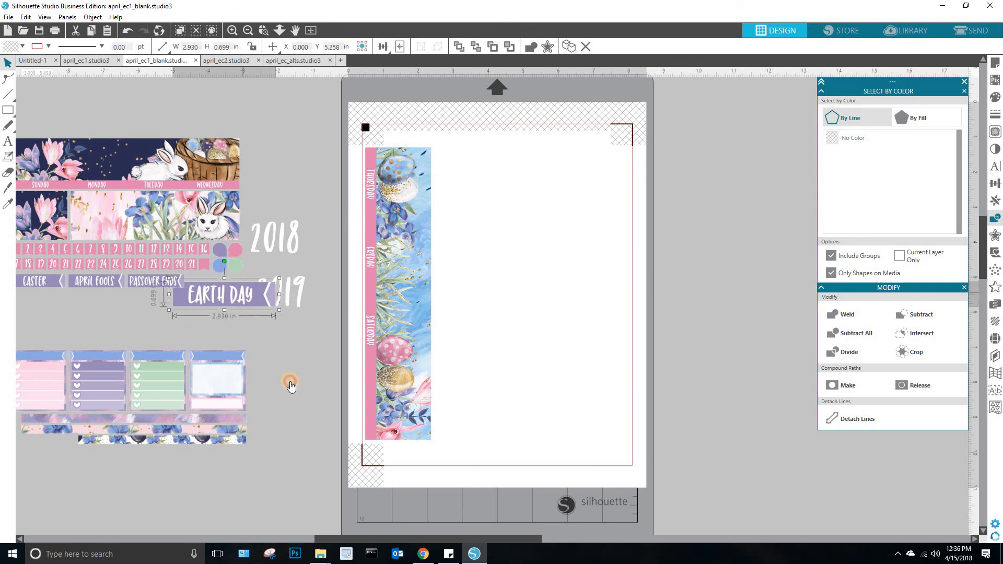